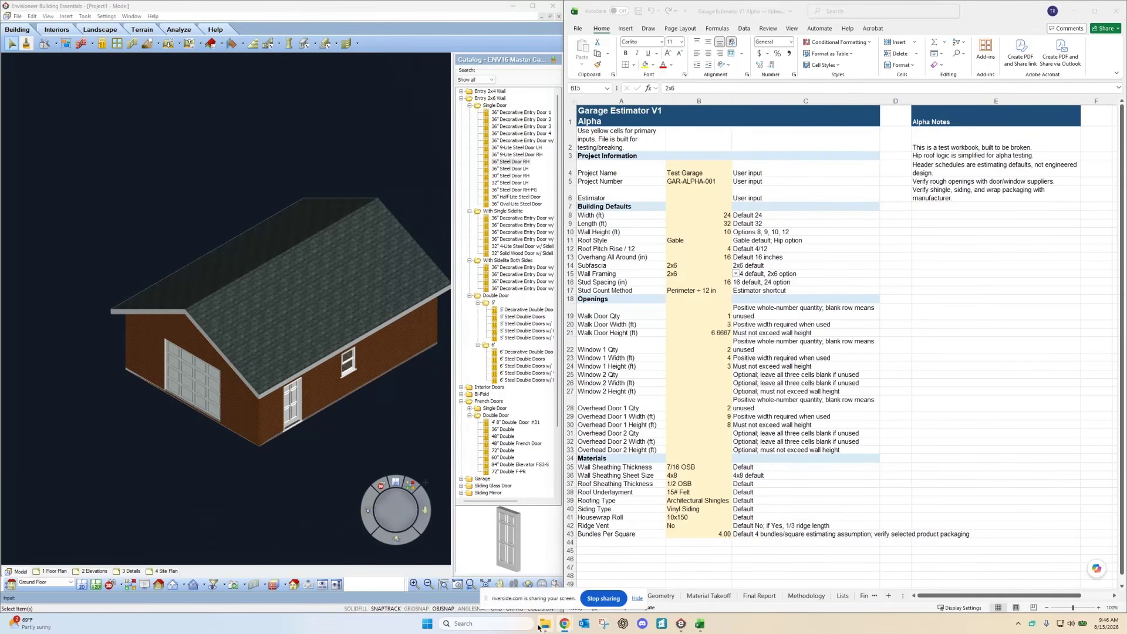
Step: Bring up the File Explorer window holding the Garage Estimator V1 Alpha workbooks
{"action": "mouse_move", "coordinate": [546, 627]}
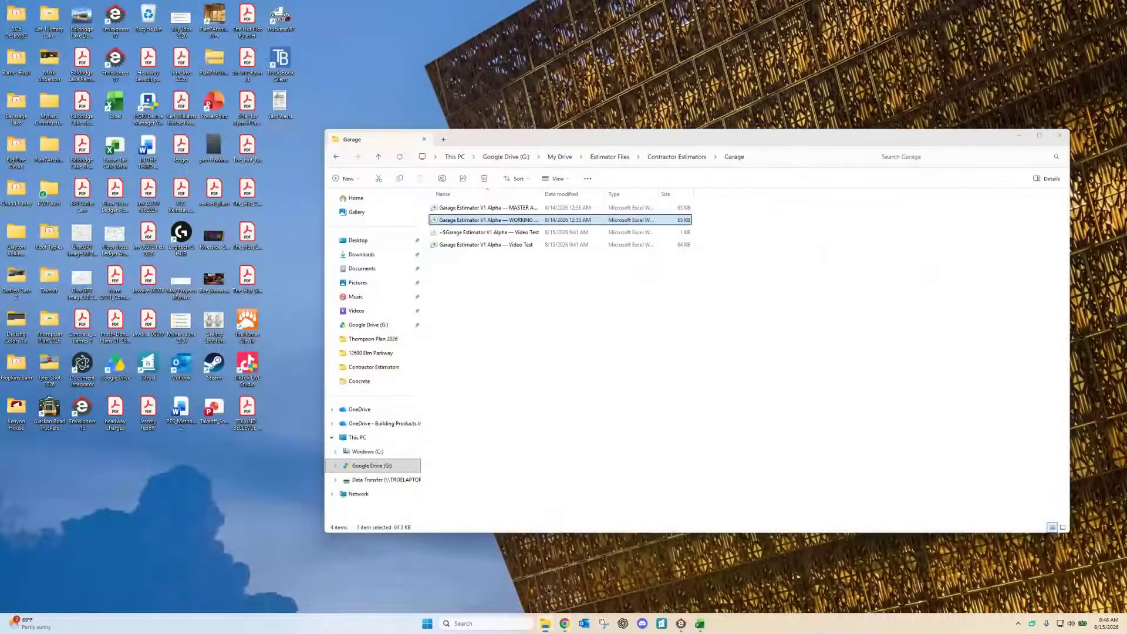
Step: Open Deck_Estimator_V2_Contractor_Lumberyard_Test from the Contractor Estimators > Deck folder
{"action": "left_click", "coordinate": [552, 599]}
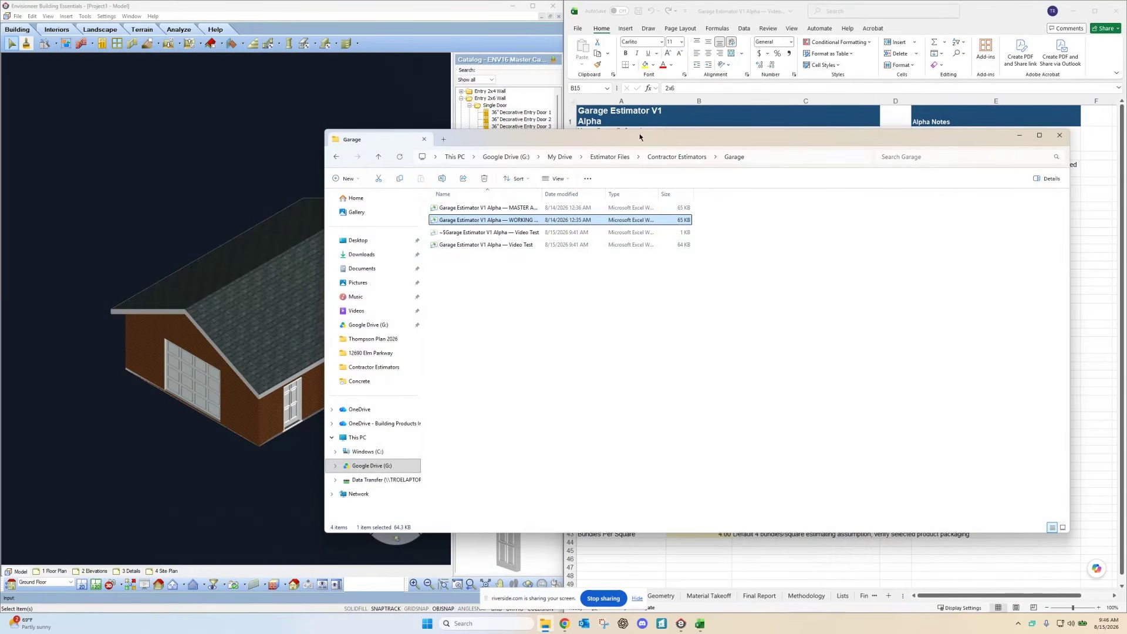
{"action": "left_click", "coordinate": [674, 157]}
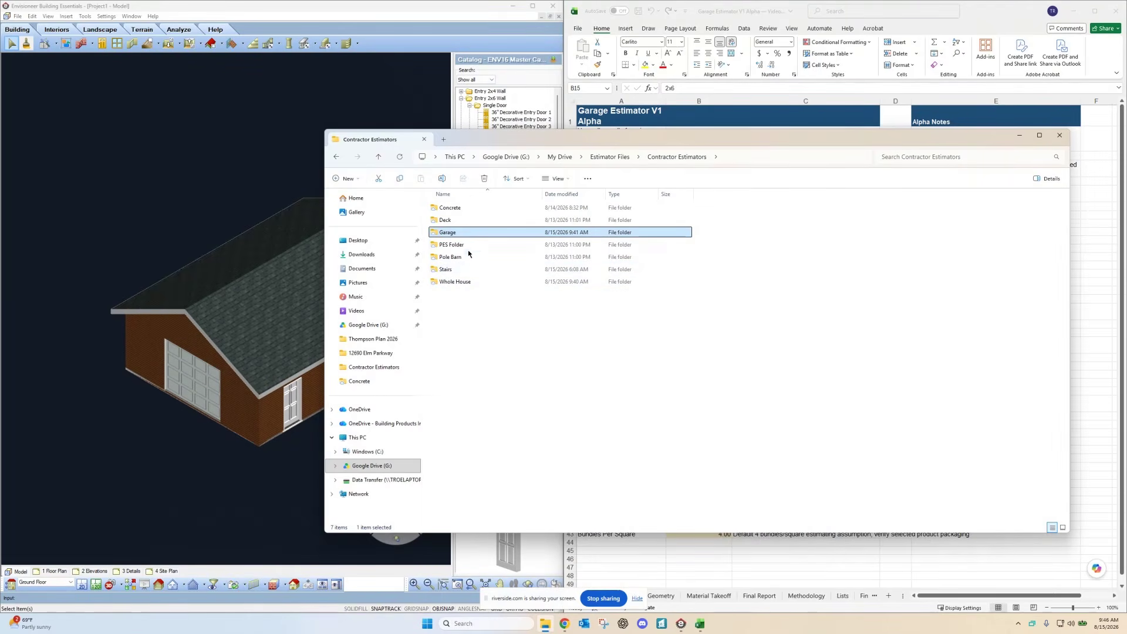
{"action": "double_click", "coordinate": [447, 223]}
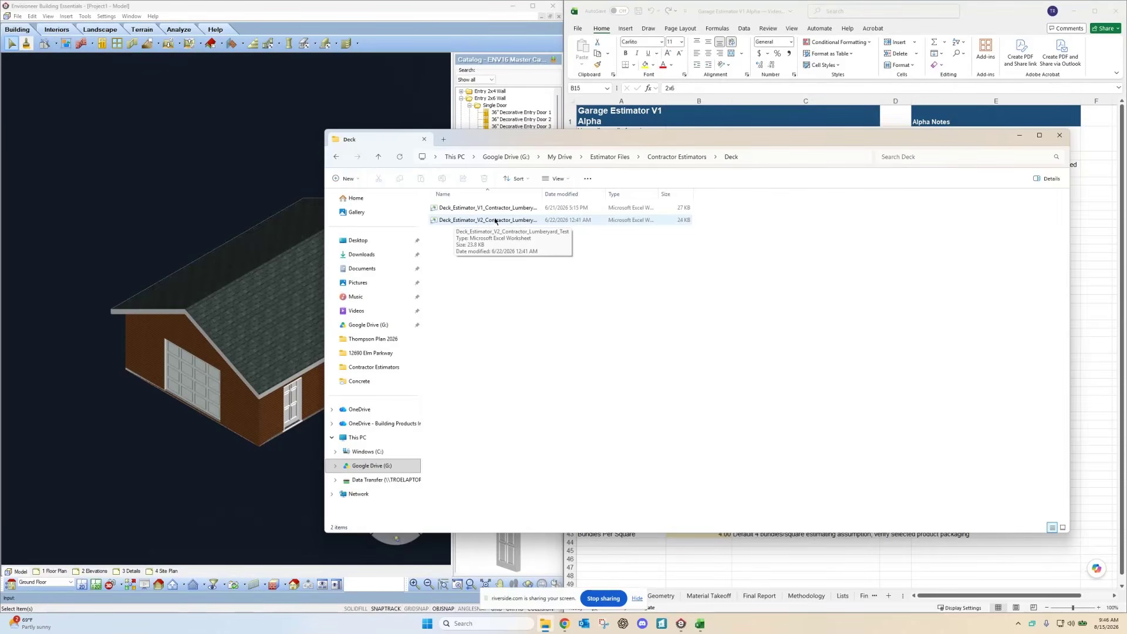
{"action": "left_click_drag", "start_coordinate": [541, 194], "coordinate": [590, 193]}
{"action": "double_click", "coordinate": [512, 221]}
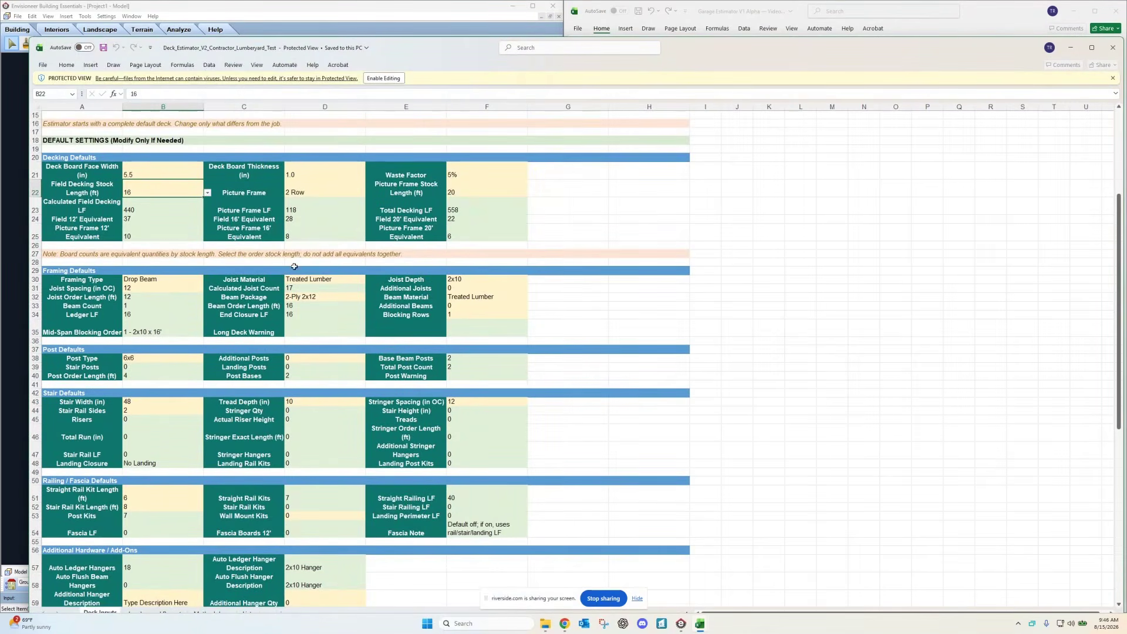
Step: Scroll through the Deck Inputs sheet and fit the deck workbook window on screen
{"action": "scroll", "coordinate": [231, 325], "scroll_direction": "down", "scroll_amount": 3}
{"action": "scroll", "coordinate": [231, 324], "scroll_direction": "up", "scroll_amount": 3}
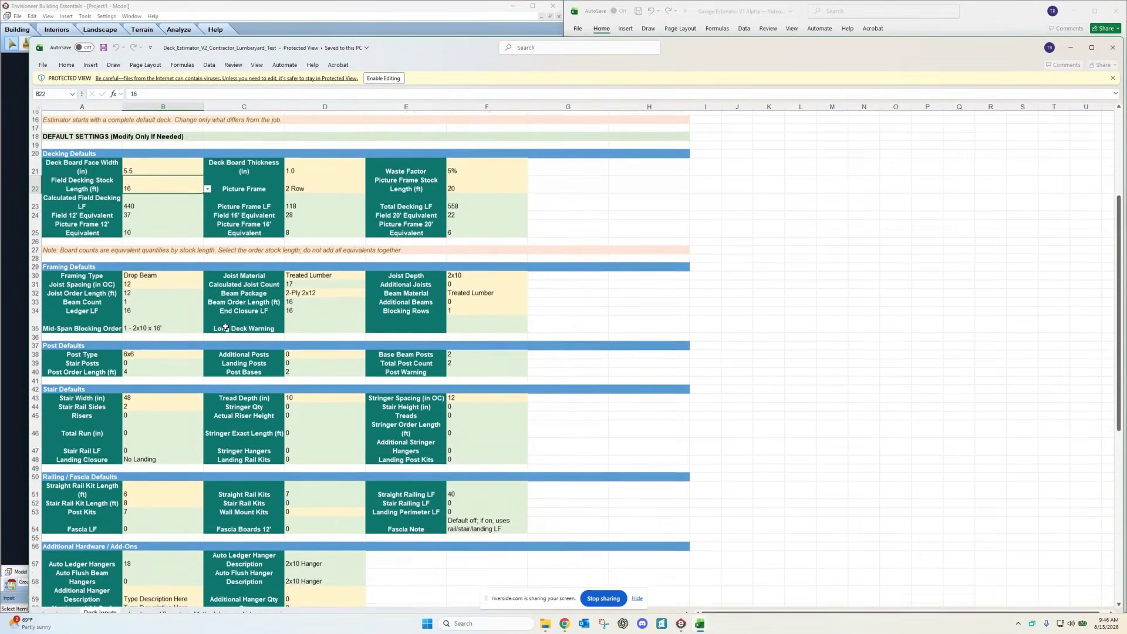
{"action": "scroll", "coordinate": [323, 314], "scroll_direction": "down", "scroll_amount": 5}
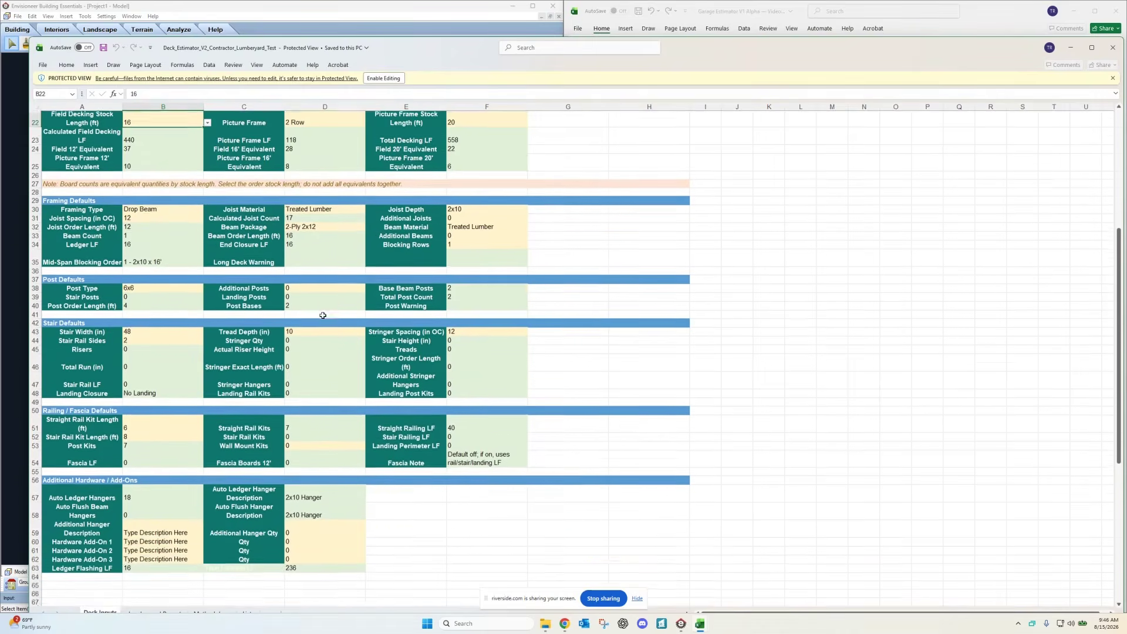
{"action": "scroll", "coordinate": [325, 325], "scroll_direction": "up", "scroll_amount": 3}
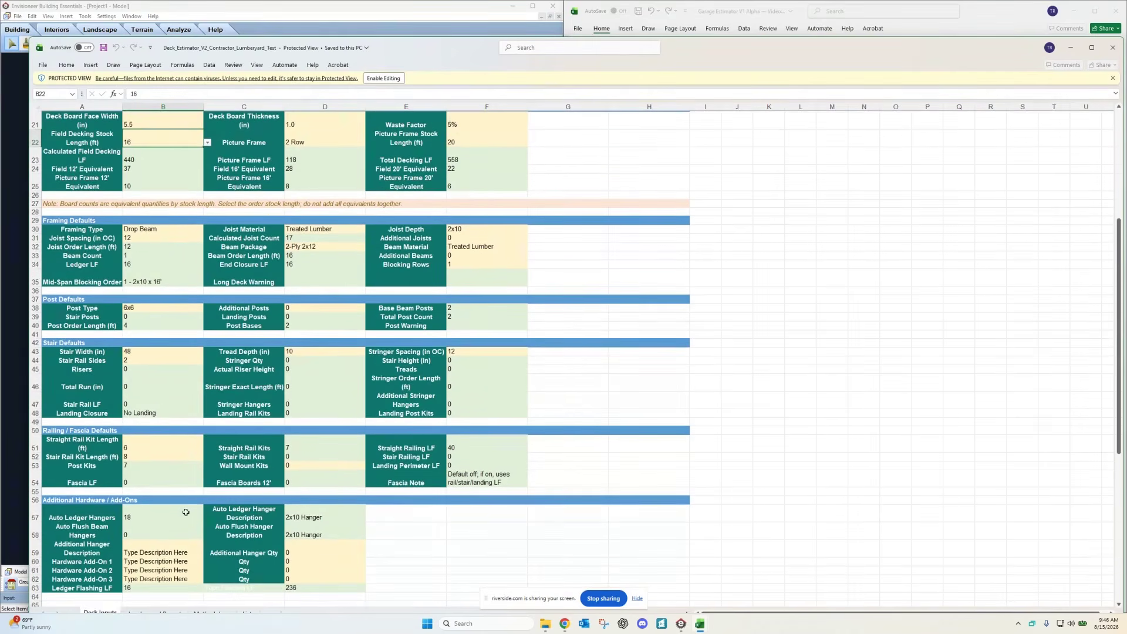
{"action": "left_click_drag", "start_coordinate": [439, 50], "coordinate": [430, 15]}
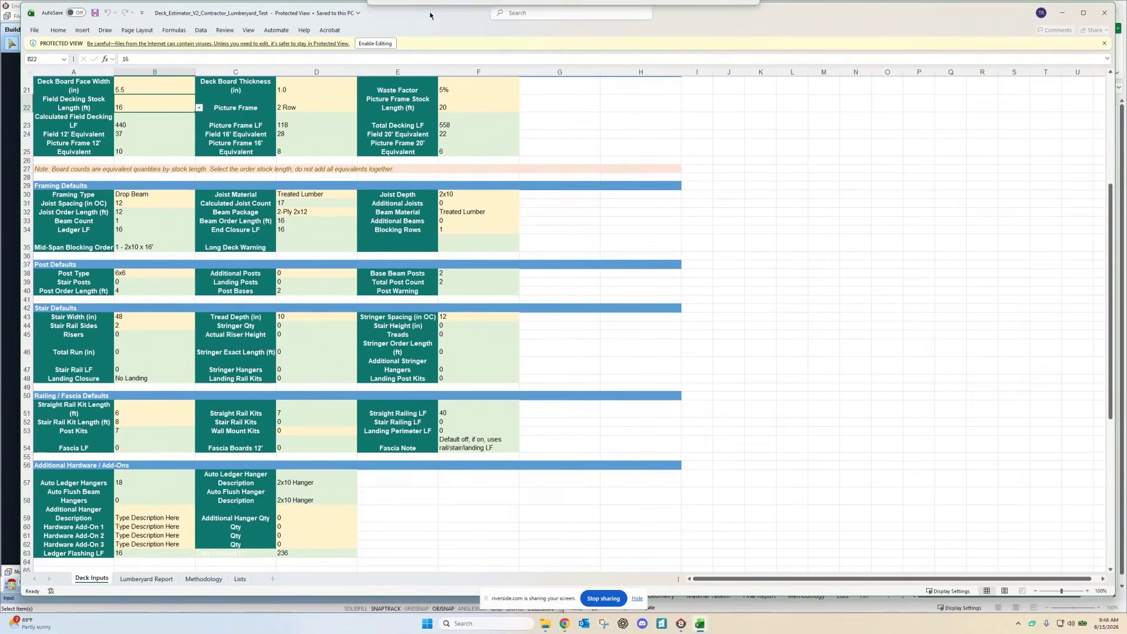
Step: Review the Lumberyard Report and Methodology sheets, then close the Deck Estimator workbook
{"action": "left_click", "coordinate": [148, 582]}
{"action": "left_click", "coordinate": [214, 582]}
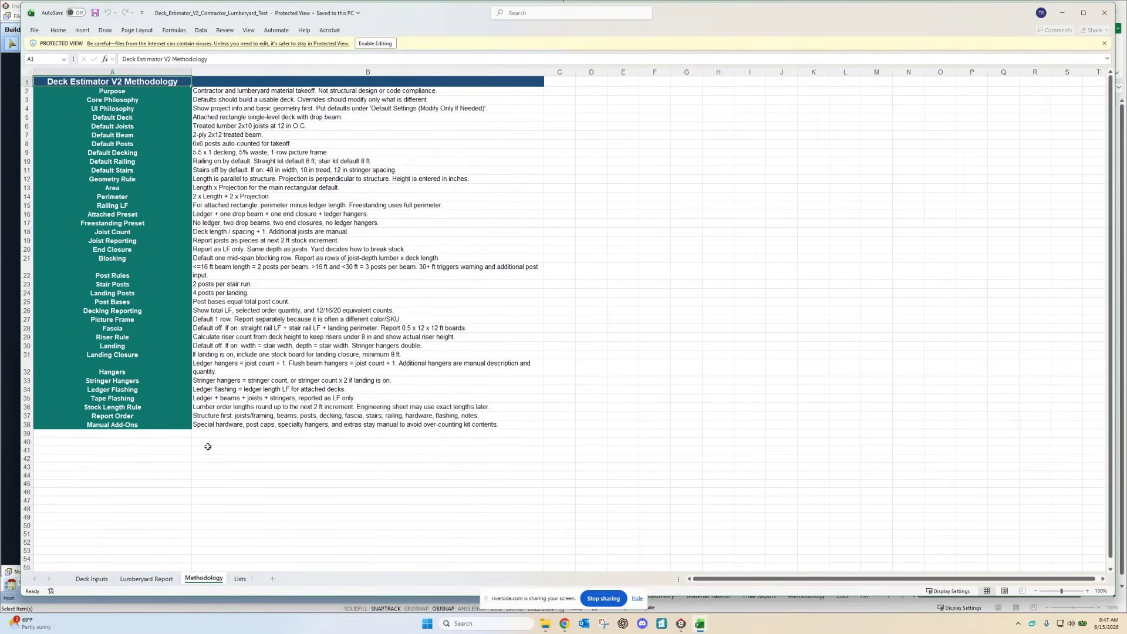
{"action": "left_click", "coordinate": [92, 579]}
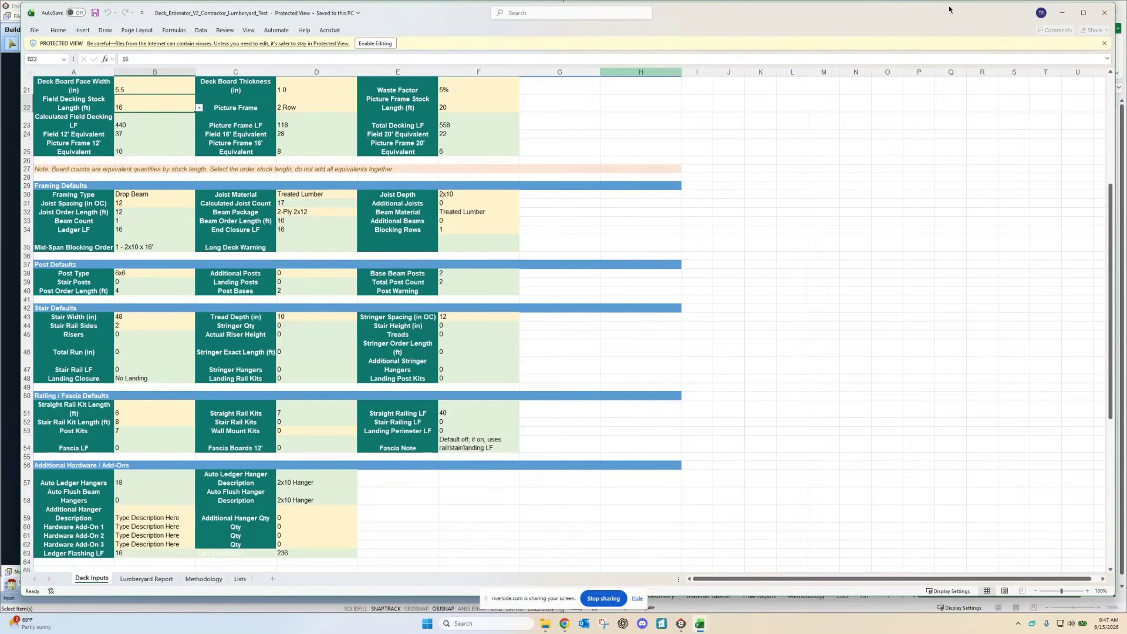
{"action": "left_click", "coordinate": [1104, 12]}
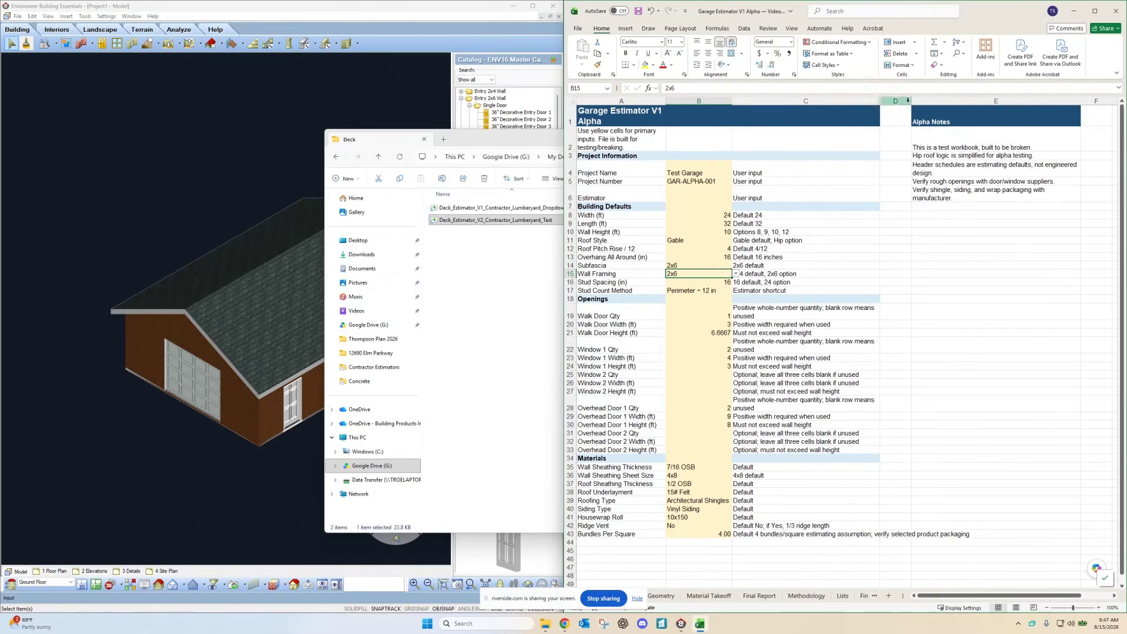
Step: Maximize the Garage Estimator and show its Geometry sheet (768 sf area, 112 ft perimeter)
{"action": "left_click", "coordinate": [1094, 11]}
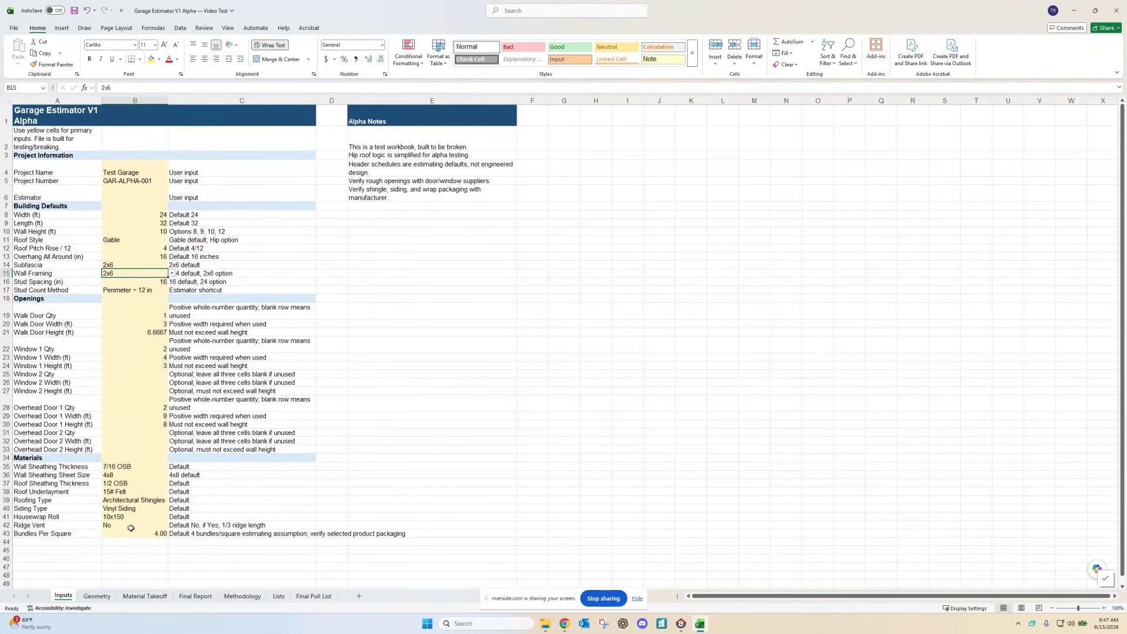
{"action": "left_click", "coordinate": [97, 596]}
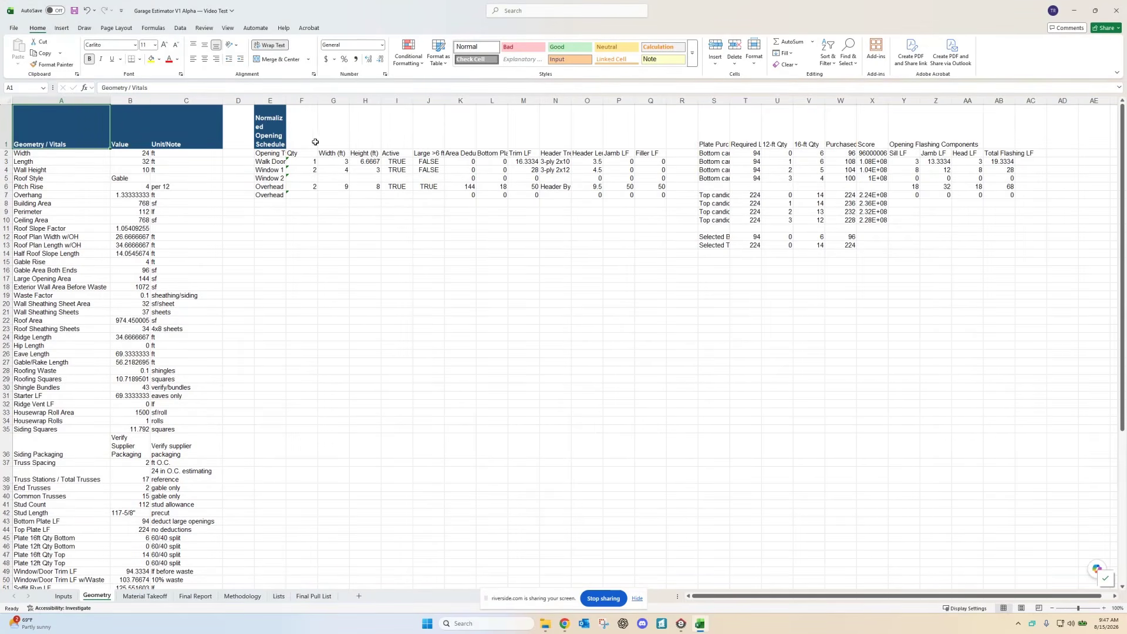
Step: AutoFit Geometry column E, then scroll through the Material Takeoff sheet
{"action": "double_click", "coordinate": [287, 100]}
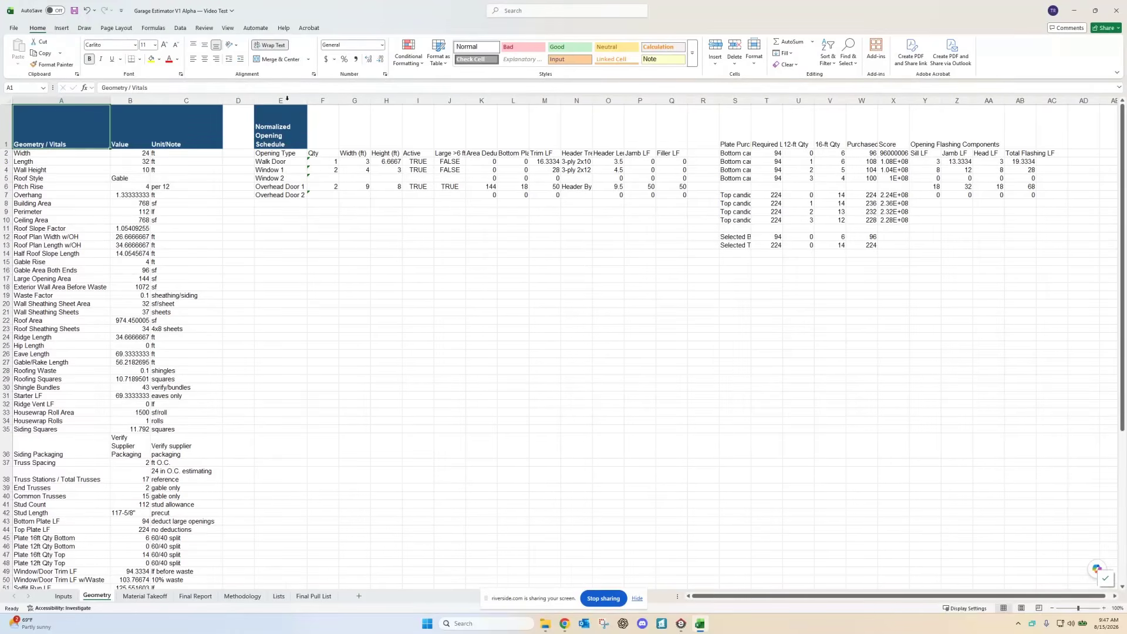
{"action": "left_click", "coordinate": [148, 598]}
{"action": "scroll", "coordinate": [250, 389], "scroll_direction": "down", "scroll_amount": 9}
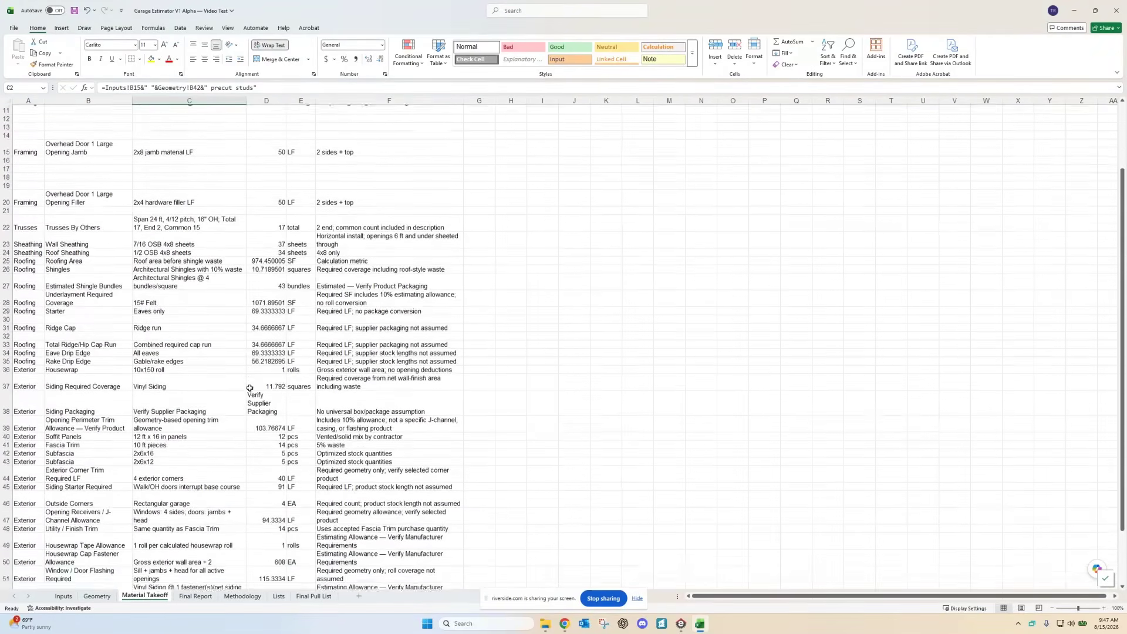
{"action": "scroll", "coordinate": [250, 388], "scroll_direction": "up", "scroll_amount": 9}
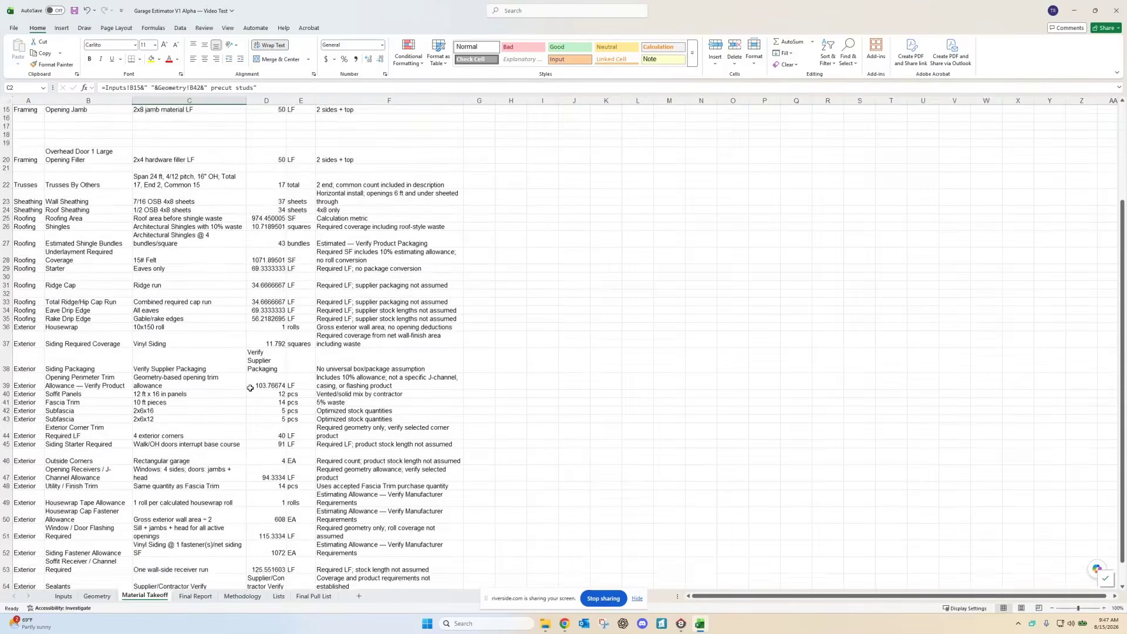
{"action": "scroll", "coordinate": [283, 416], "scroll_direction": "down", "scroll_amount": 1}
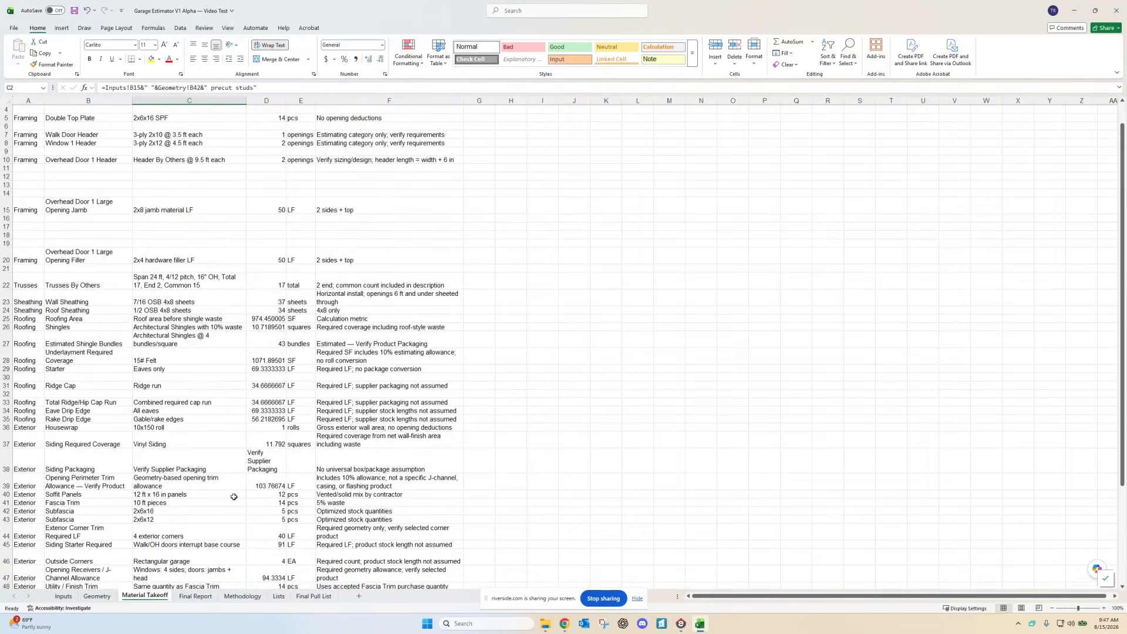
Step: Review the Final Report sheet, then bring up the Final Pull List sheet
{"action": "left_click", "coordinate": [196, 596]}
{"action": "scroll", "coordinate": [216, 438], "scroll_direction": "up", "scroll_amount": 4}
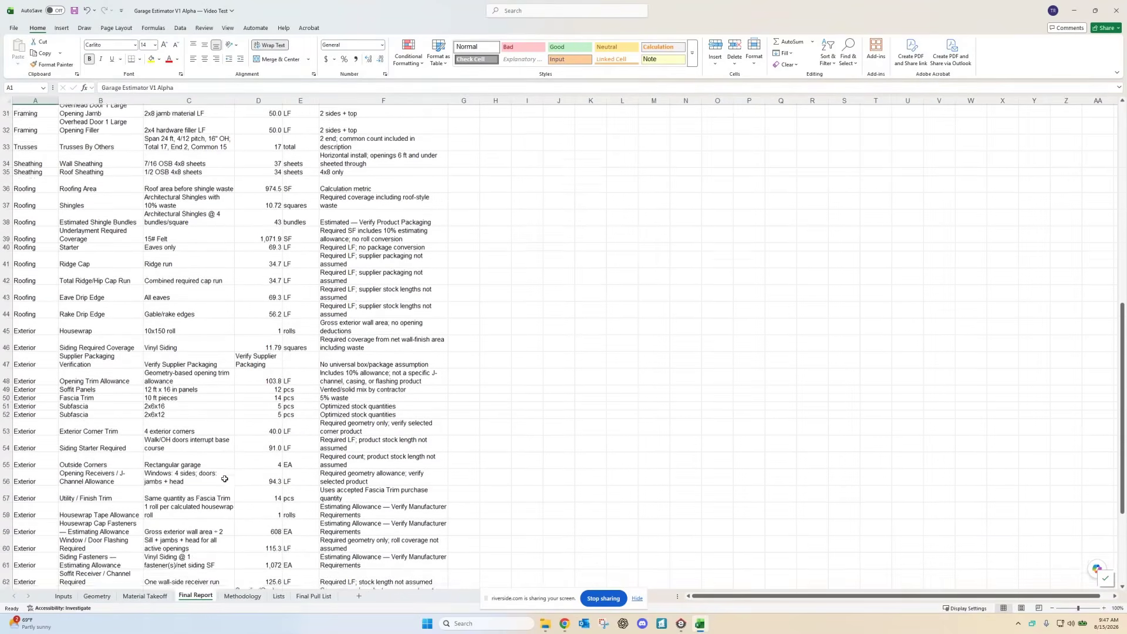
{"action": "scroll", "coordinate": [216, 438], "scroll_direction": "up", "scroll_amount": 3}
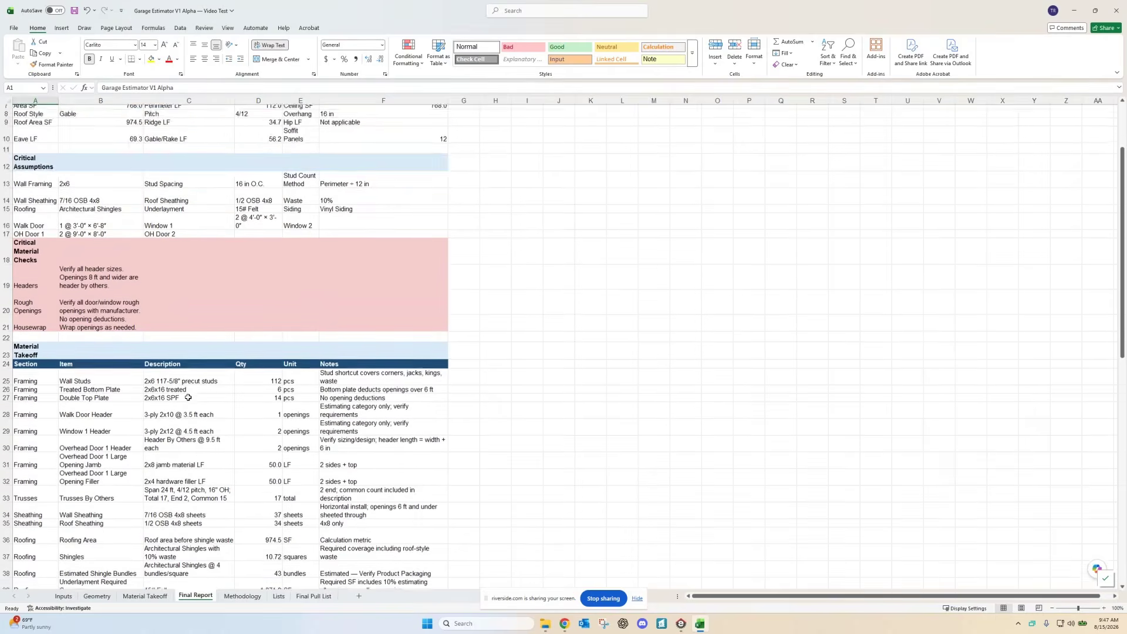
{"action": "scroll", "coordinate": [113, 364], "scroll_direction": "down", "scroll_amount": 1}
{"action": "scroll", "coordinate": [113, 364], "scroll_direction": "down", "scroll_amount": 2}
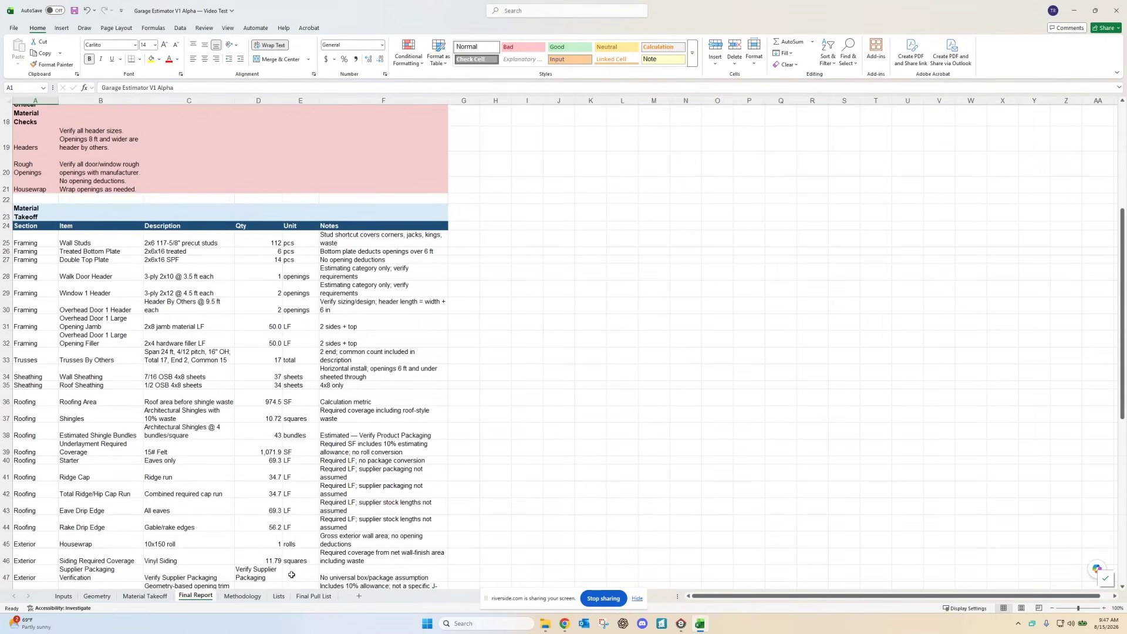
{"action": "left_click", "coordinate": [314, 596]}
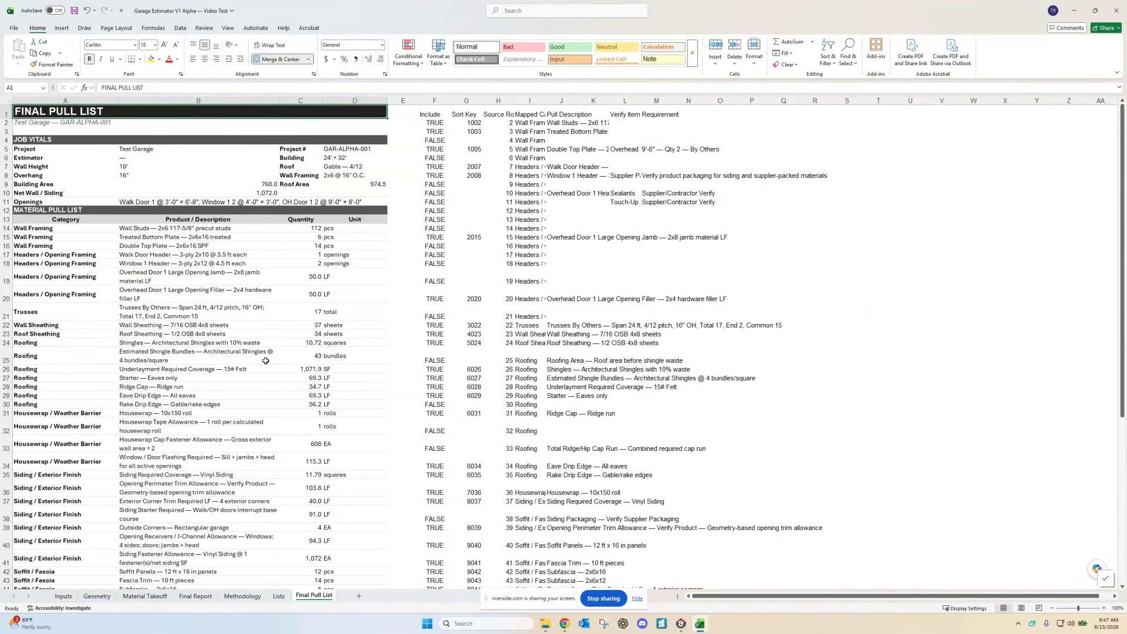
Step: Hide Final Pull List columns E through M, leaving category, product, quantity and unit
{"action": "scroll", "coordinate": [266, 361], "scroll_direction": "down", "scroll_amount": 3}
{"action": "scroll", "coordinate": [265, 360], "scroll_direction": "up", "scroll_amount": 3}
{"action": "left_click_drag", "start_coordinate": [404, 100], "coordinate": [643, 100]}
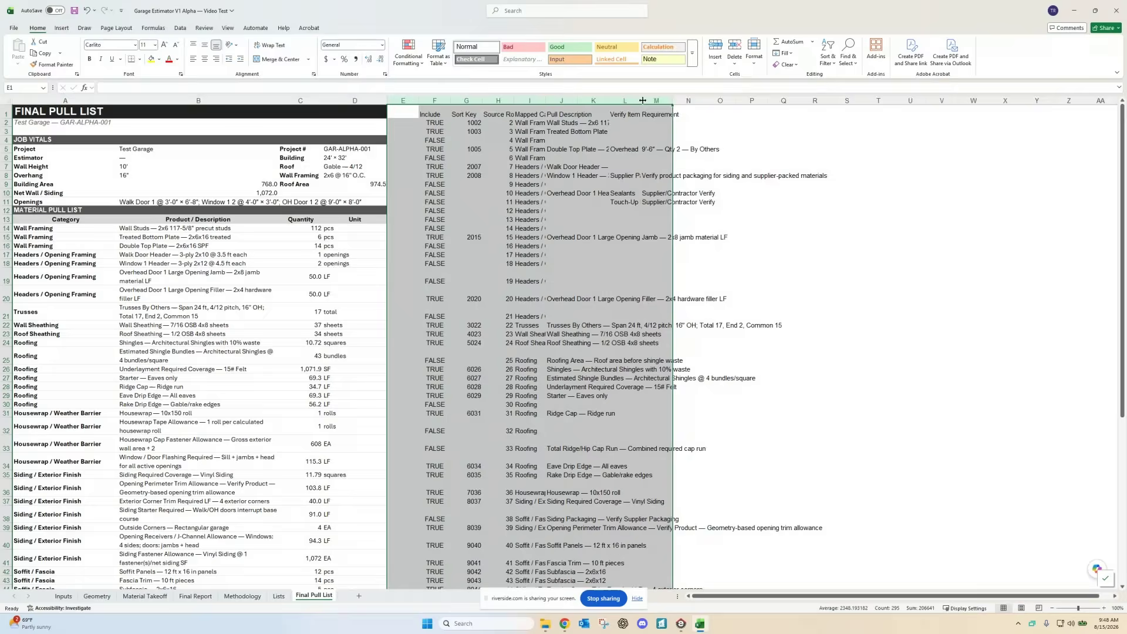
{"action": "right_click", "coordinate": [546, 101]}
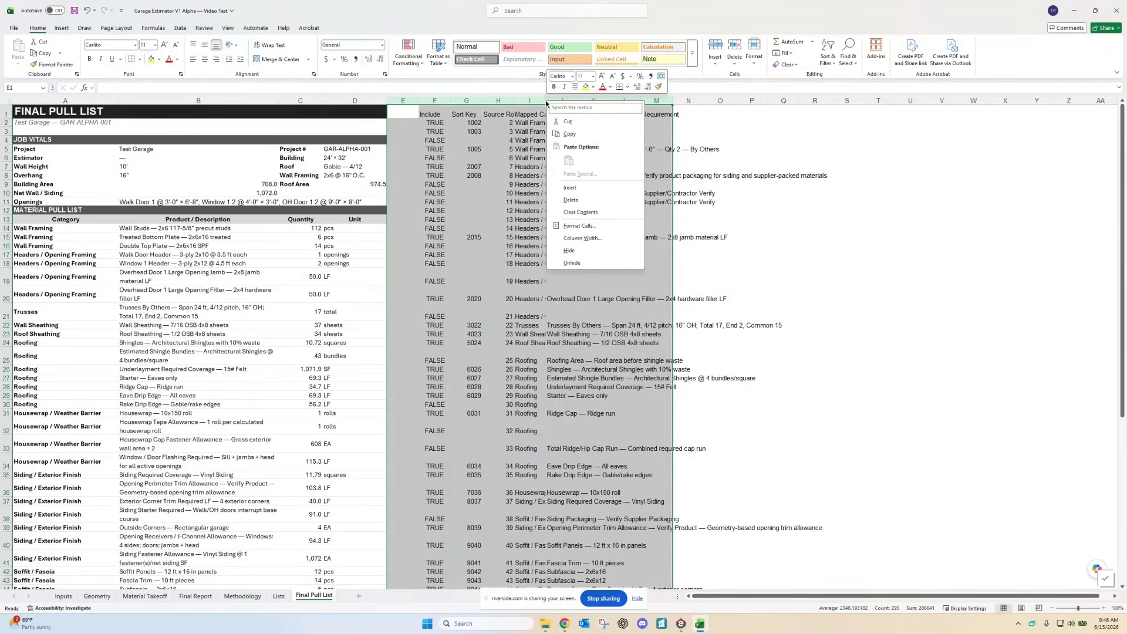
{"action": "left_click", "coordinate": [569, 250]}
{"action": "scroll", "coordinate": [395, 290], "scroll_direction": "down", "scroll_amount": 1}
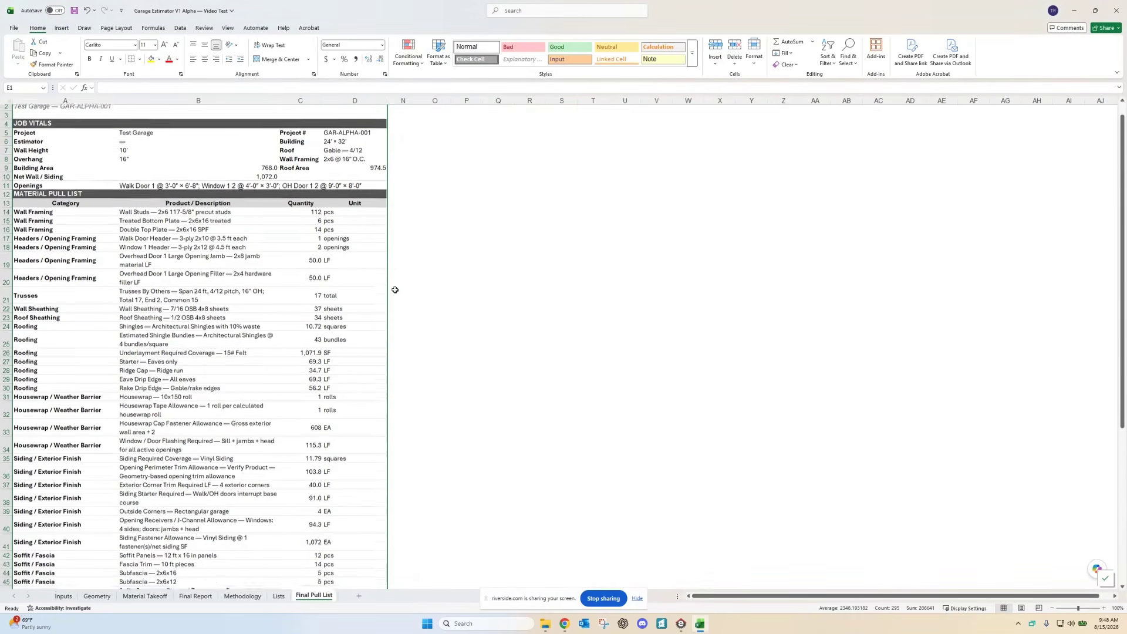
{"action": "scroll", "coordinate": [395, 290], "scroll_direction": "down", "scroll_amount": 4}
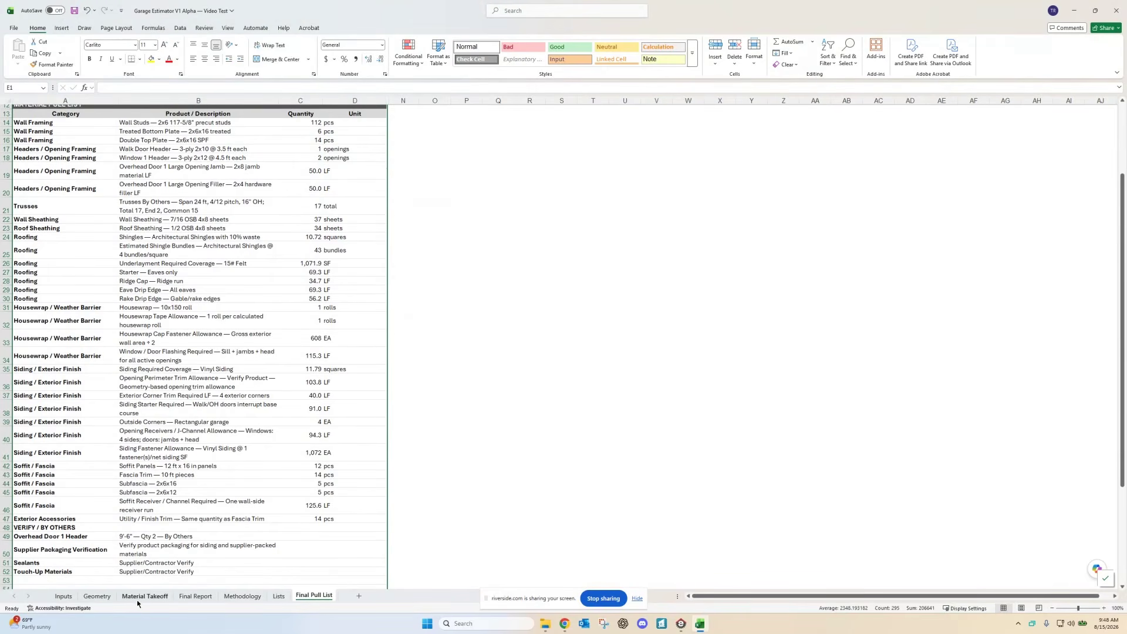
Step: Scroll through the Methodology sheet, then show the Final Report's Material Takeoff table
{"action": "left_click", "coordinate": [231, 596]}
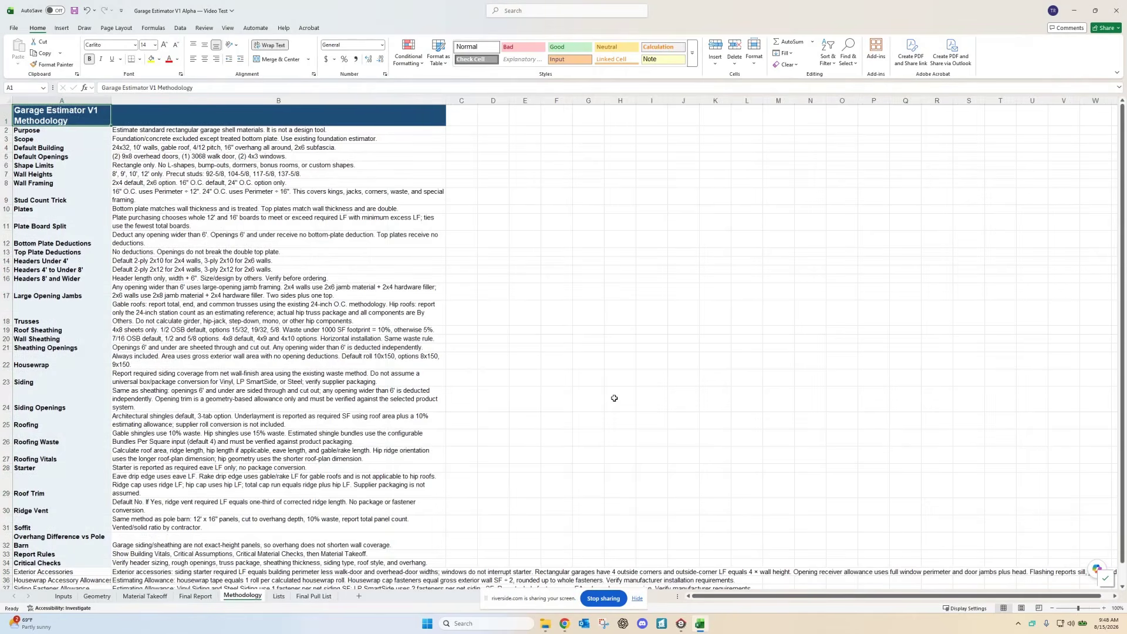
{"action": "scroll", "coordinate": [287, 420], "scroll_direction": "down", "scroll_amount": 3}
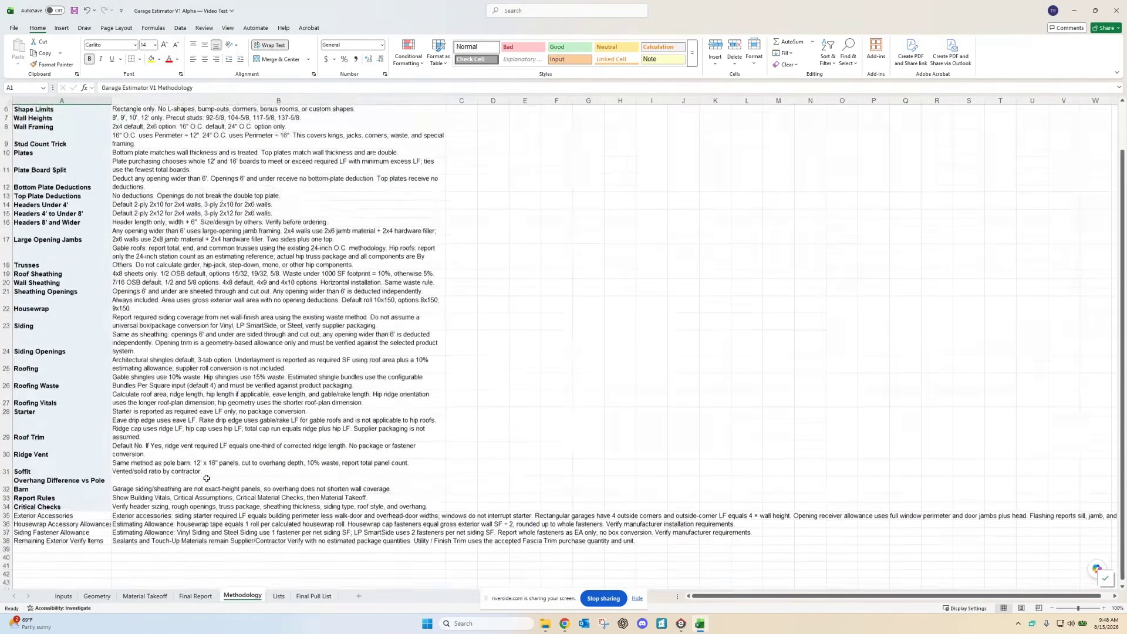
{"action": "scroll", "coordinate": [207, 478], "scroll_direction": "up", "scroll_amount": 2}
{"action": "scroll", "coordinate": [238, 358], "scroll_direction": "down", "scroll_amount": 3}
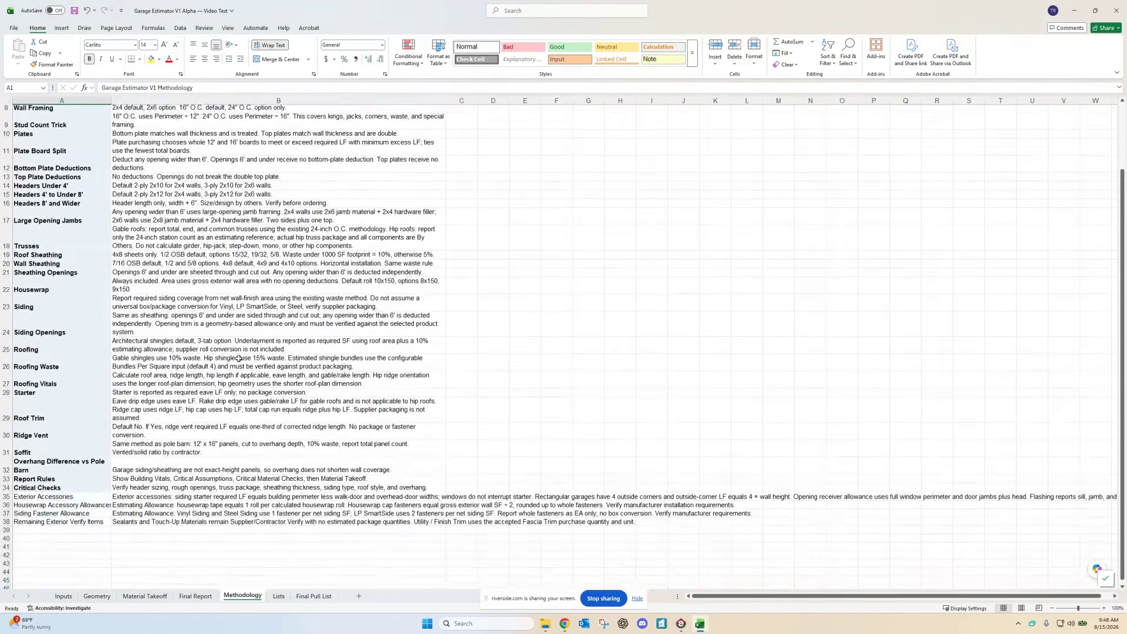
{"action": "scroll", "coordinate": [239, 359], "scroll_direction": "up", "scroll_amount": 2}
{"action": "left_click", "coordinate": [196, 596]}
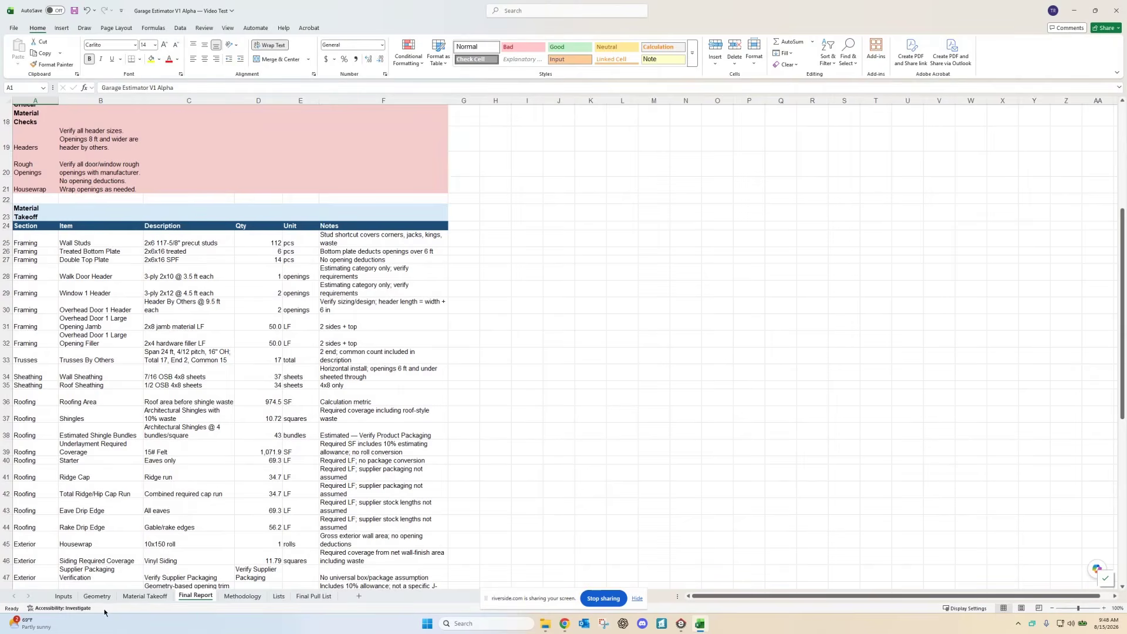
Step: Review Material Takeoff and Final Report, ending on Inputs (24 x 32 ft gable, 2x6 walls)
{"action": "left_click", "coordinate": [65, 596]}
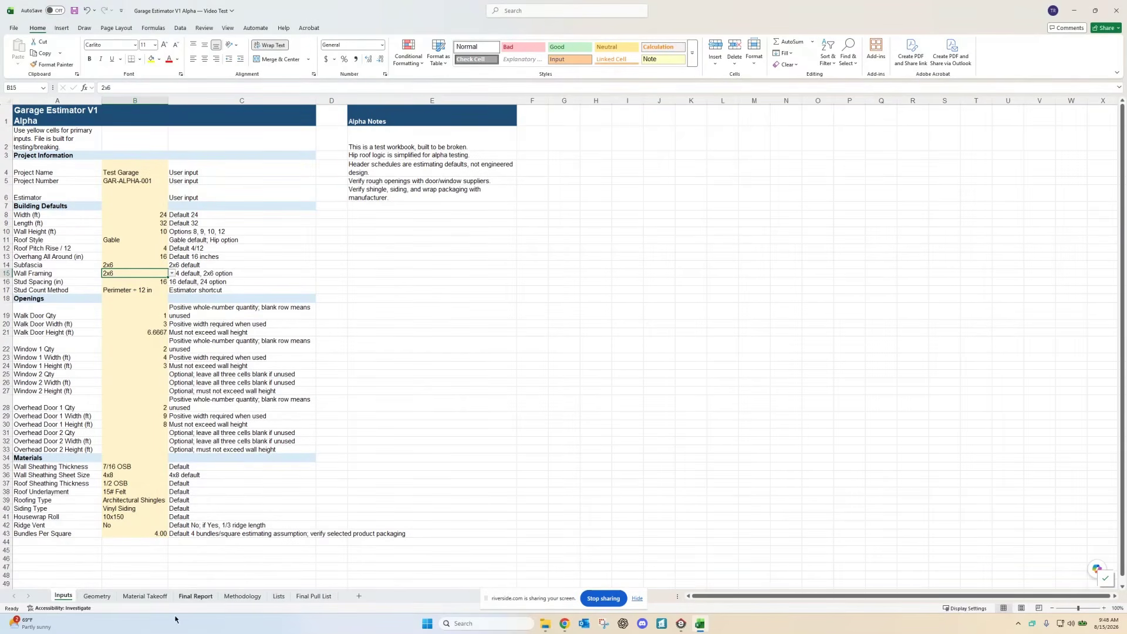
{"action": "left_click", "coordinate": [143, 596]}
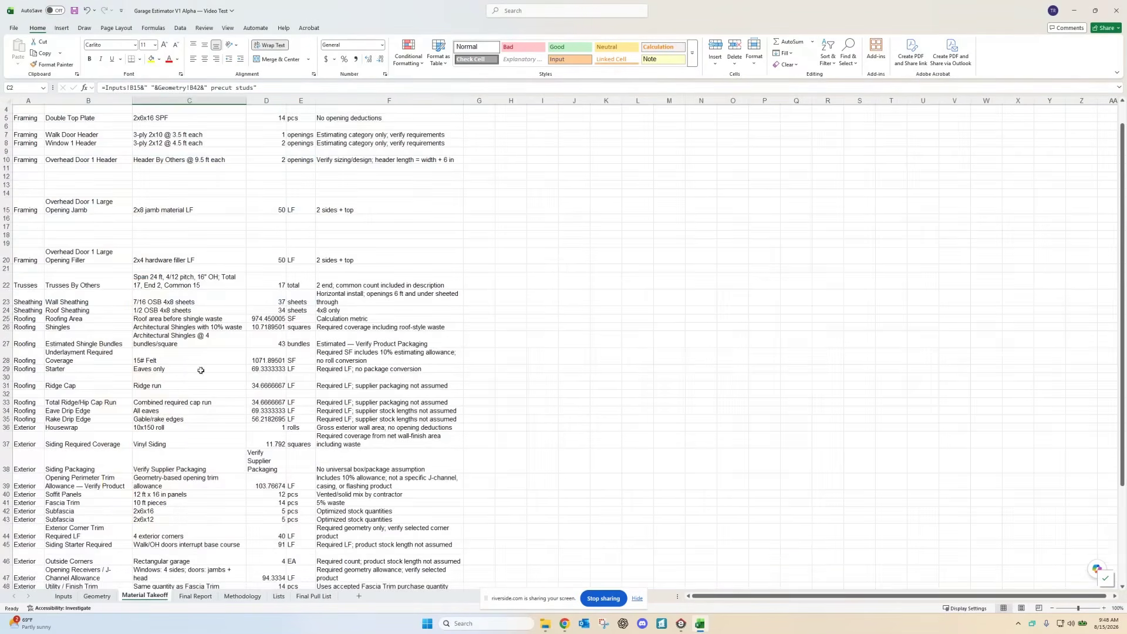
{"action": "left_click", "coordinate": [199, 596]}
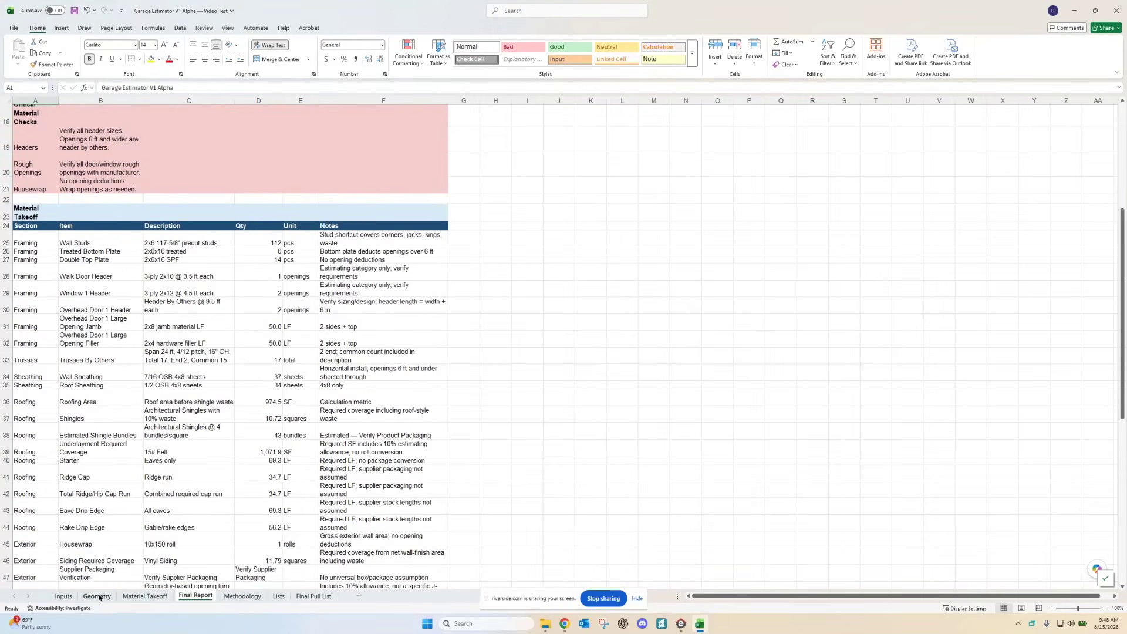
{"action": "left_click", "coordinate": [61, 596]}
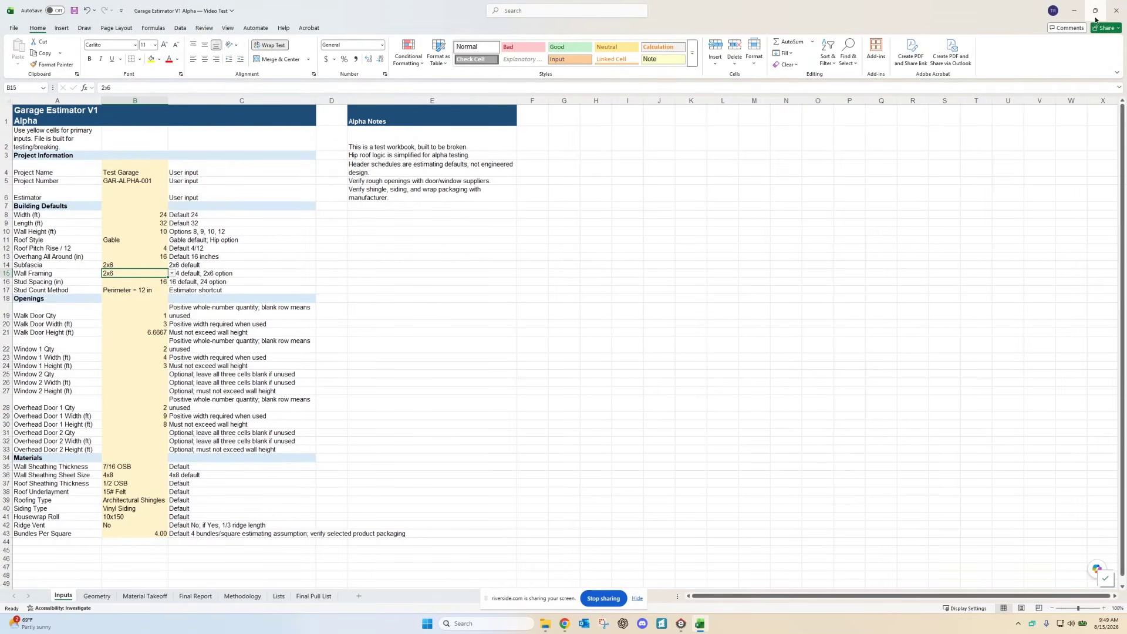
Step: Snap the estimator right and Envisioneer left, then maximize the Envisioneer garage model
{"action": "mouse_move", "coordinate": [1096, 13]}
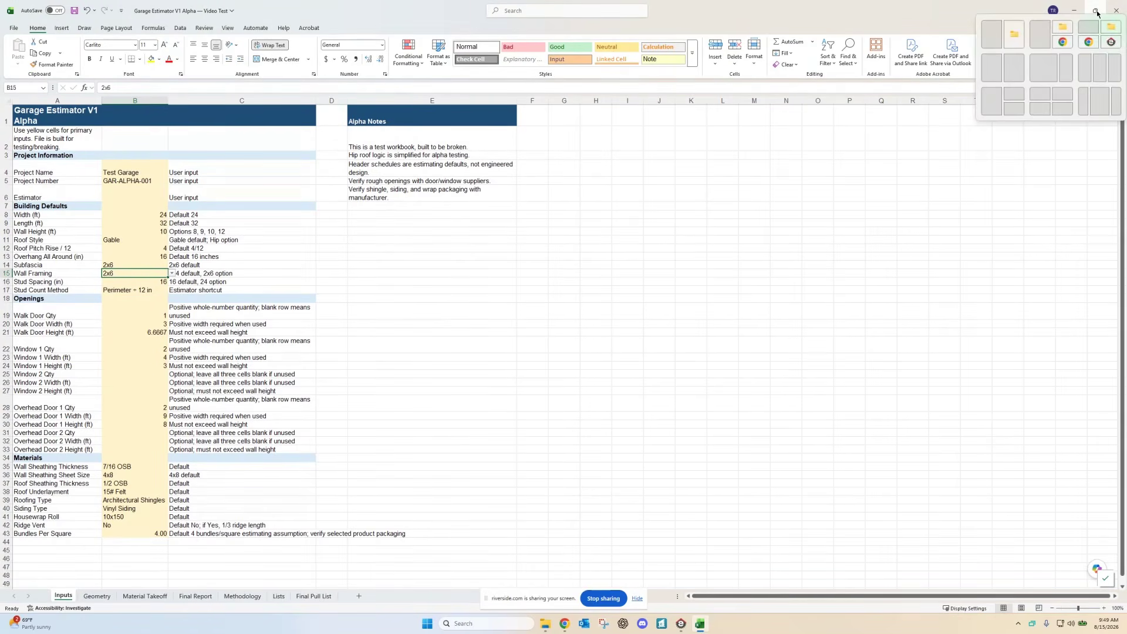
{"action": "left_click", "coordinate": [1010, 71]}
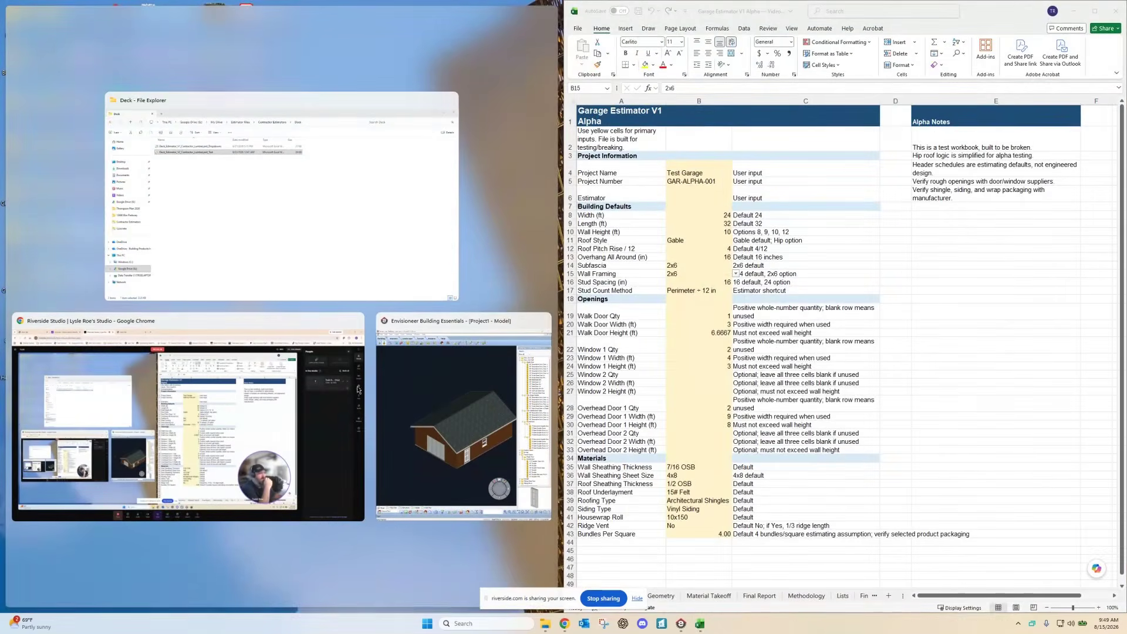
{"action": "left_click", "coordinate": [408, 414]}
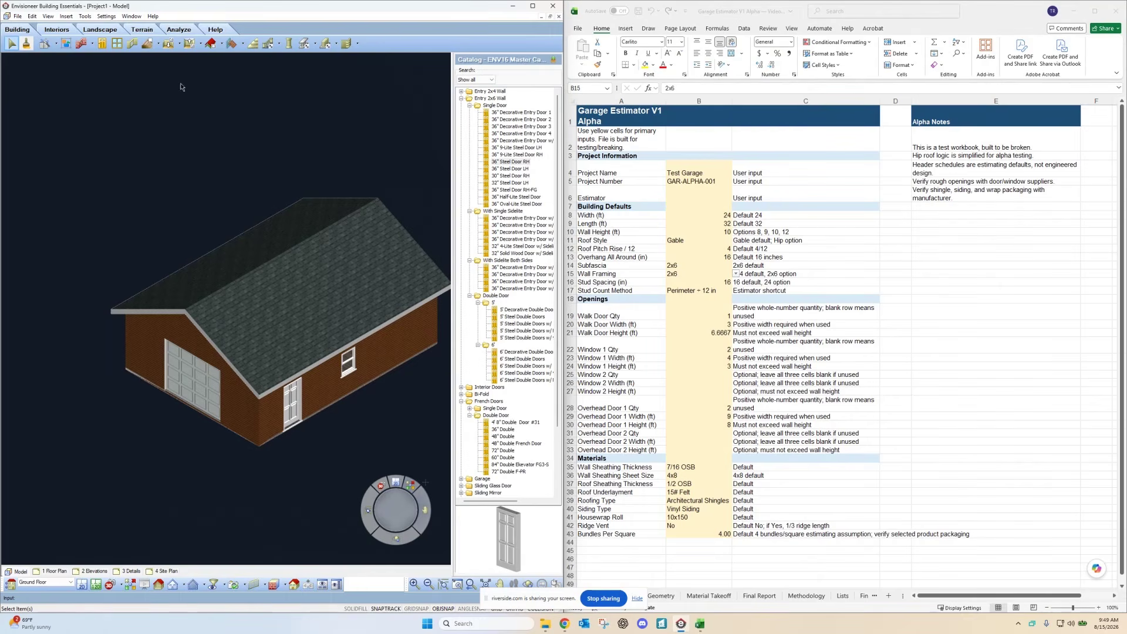
{"action": "left_click", "coordinate": [532, 6]}
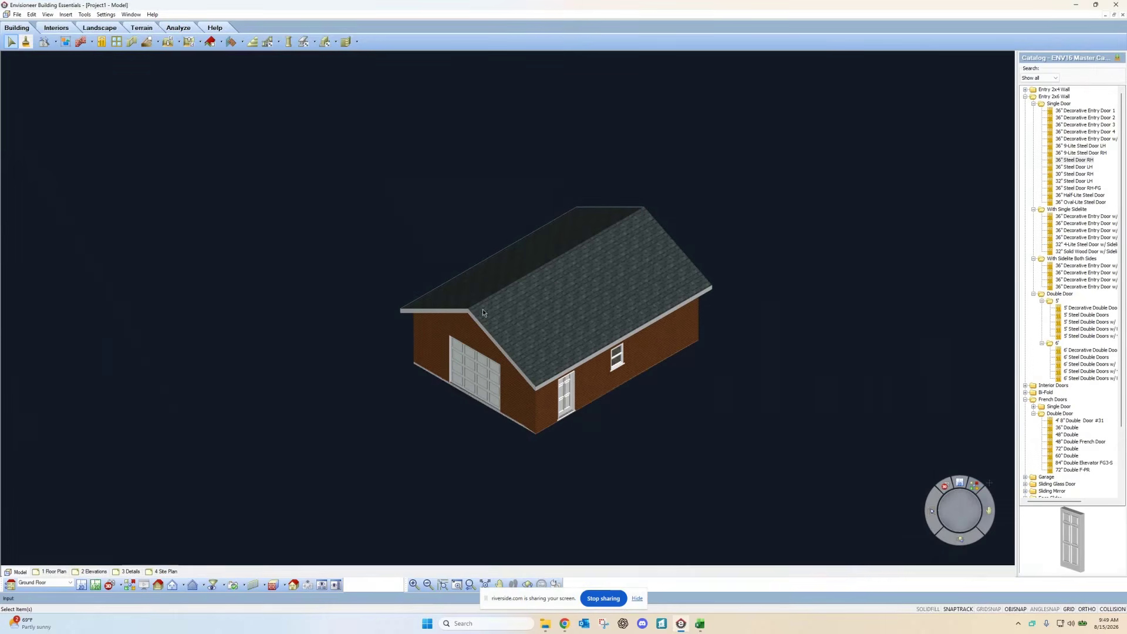
Step: Zoom the 3-D garage view, then switch to the 1 Floor Plan view
{"action": "scroll", "coordinate": [557, 467], "scroll_direction": "up", "scroll_amount": 3}
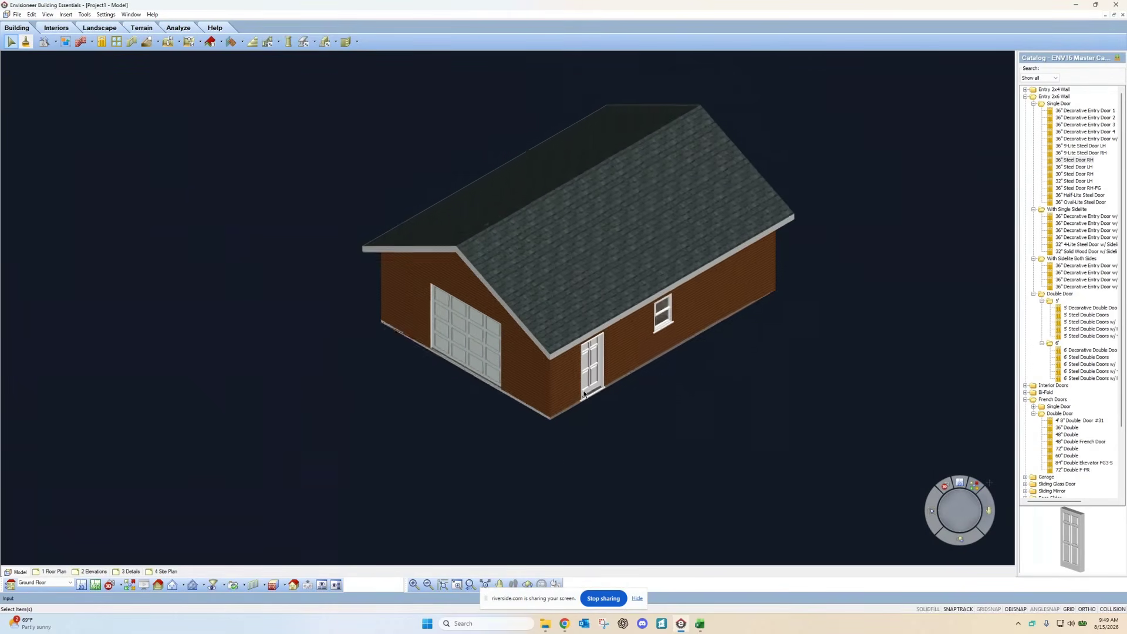
{"action": "scroll", "coordinate": [587, 393], "scroll_direction": "down", "scroll_amount": 2}
{"action": "scroll", "coordinate": [714, 147], "scroll_direction": "up", "scroll_amount": 3}
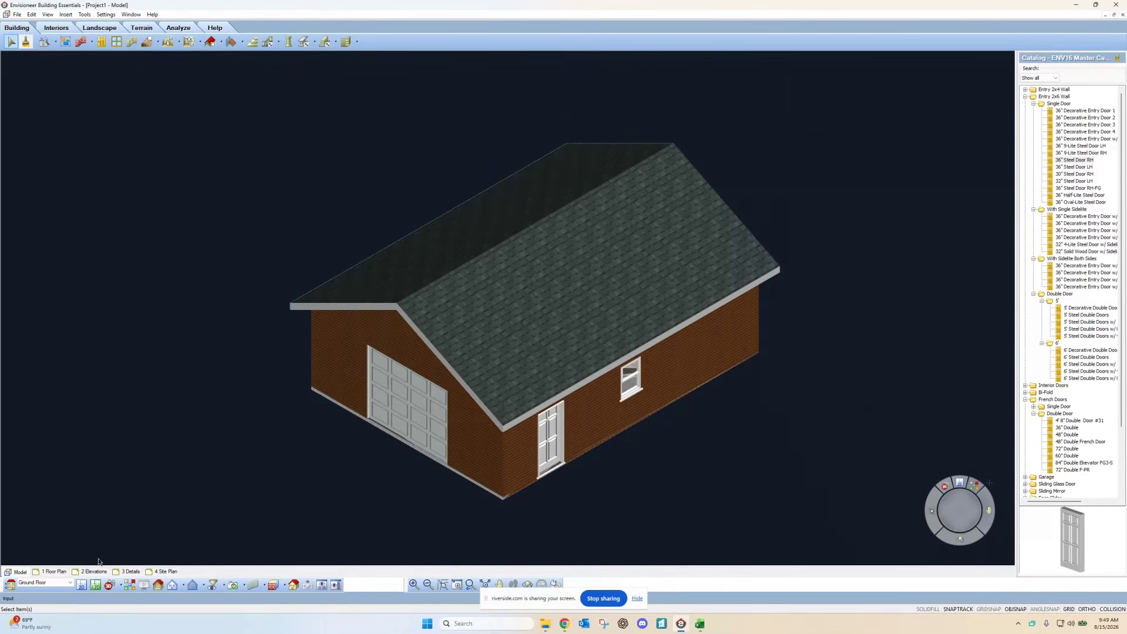
{"action": "left_click", "coordinate": [81, 585]}
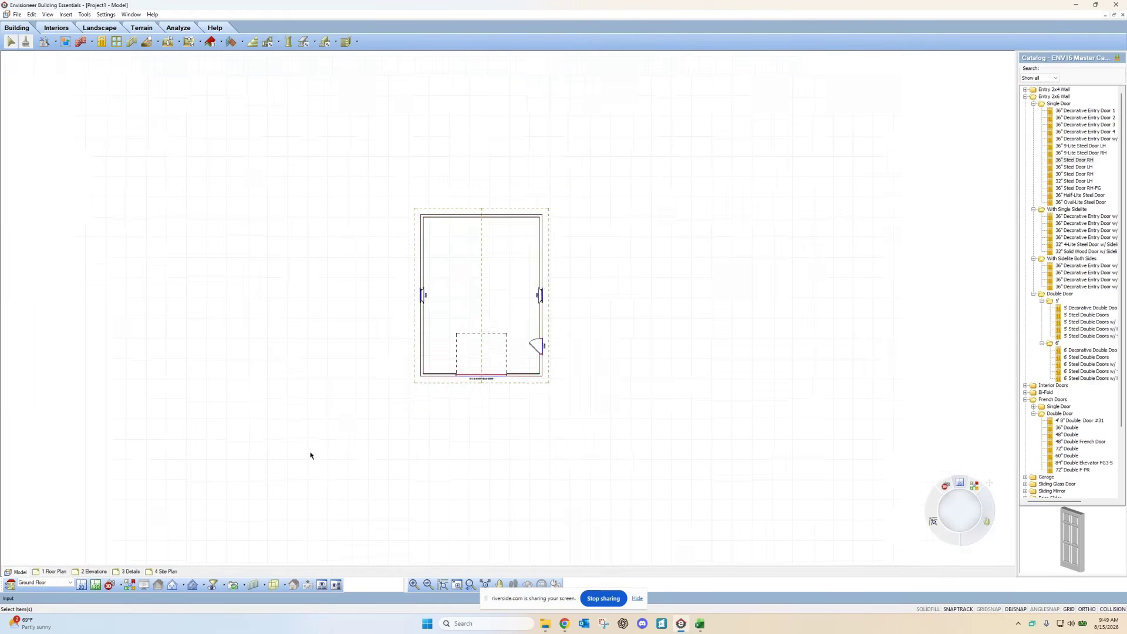
Step: Show the garage in 3D from the bottom-right isometric 3D QuickView angle
{"action": "scroll", "coordinate": [384, 275], "scroll_direction": "up", "scroll_amount": 1}
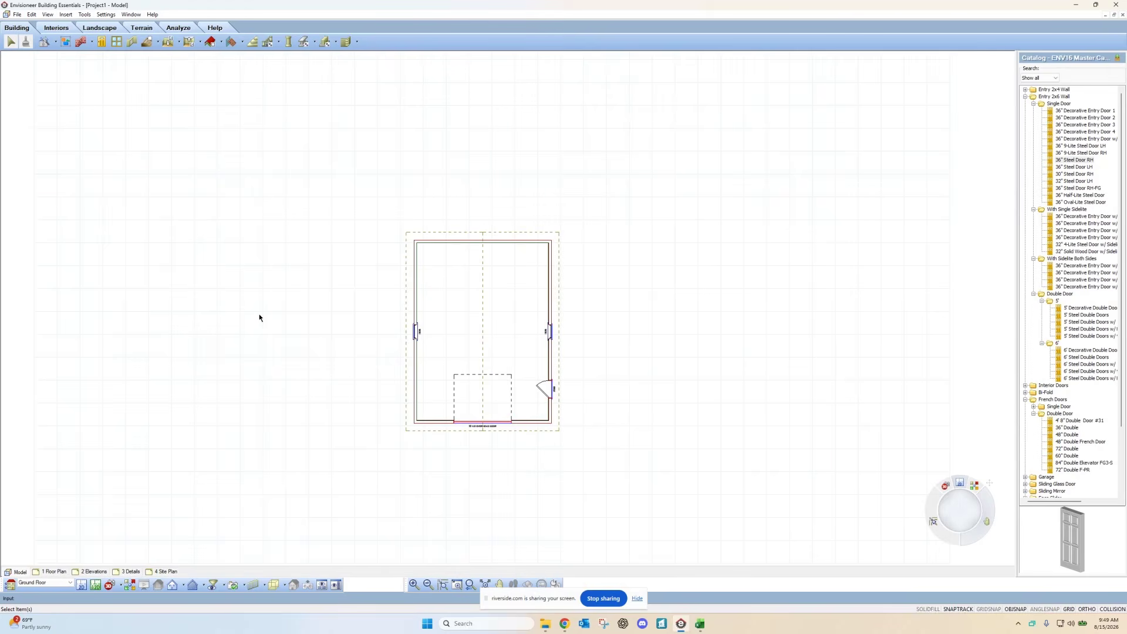
{"action": "left_click", "coordinate": [129, 585]}
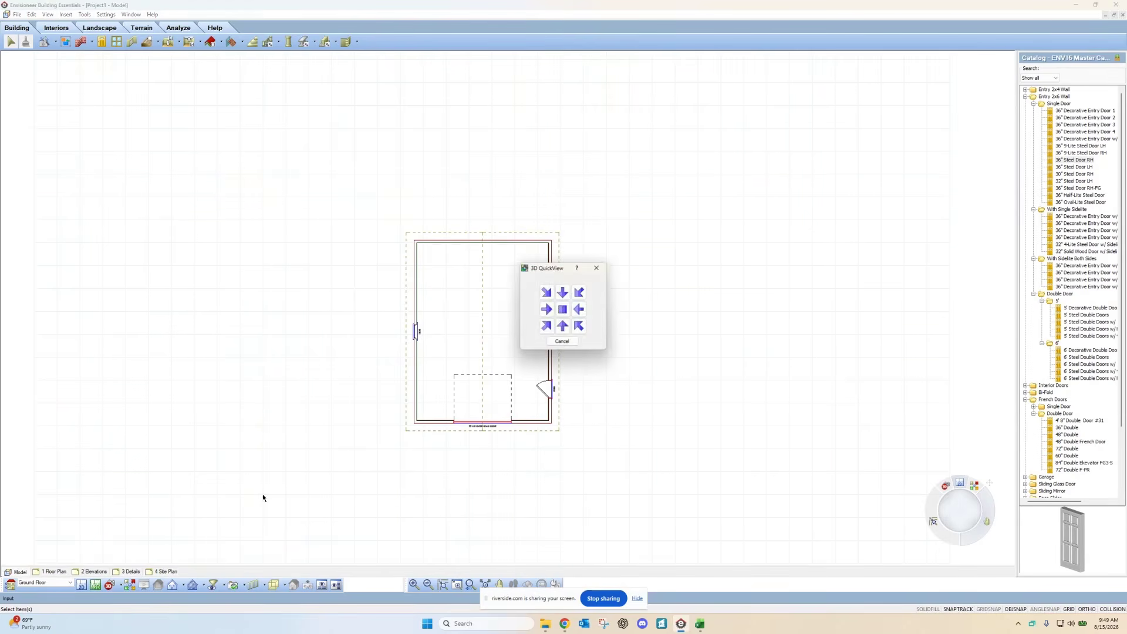
{"action": "left_click", "coordinate": [579, 327]}
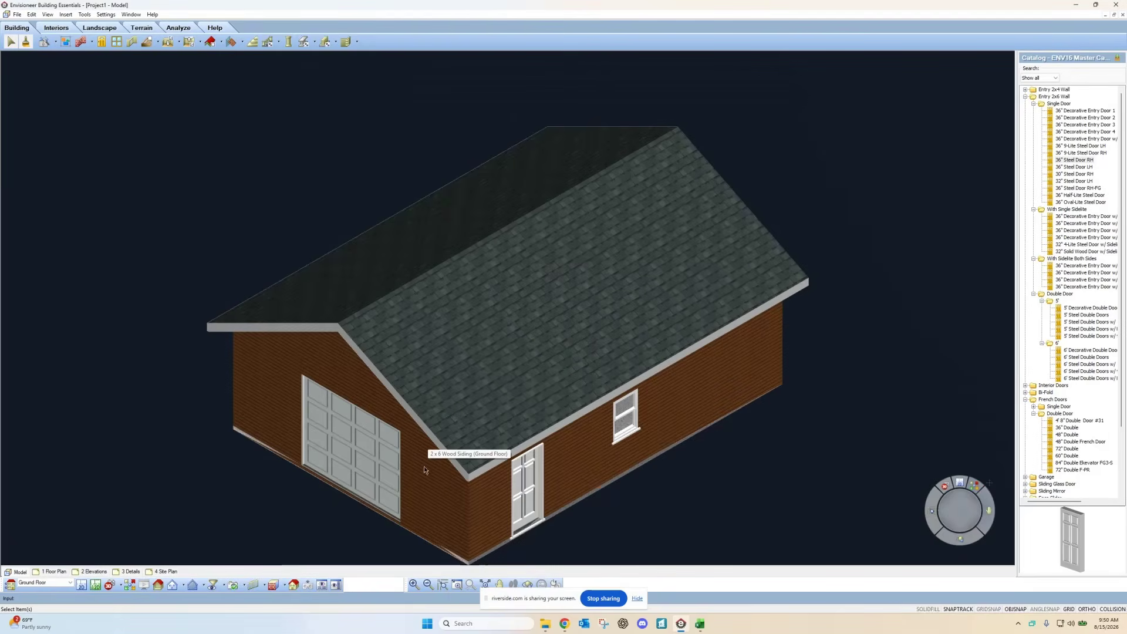
Step: Select the overhead-door wall and display the garage's wall and roof framing
{"action": "left_click", "coordinate": [440, 503]}
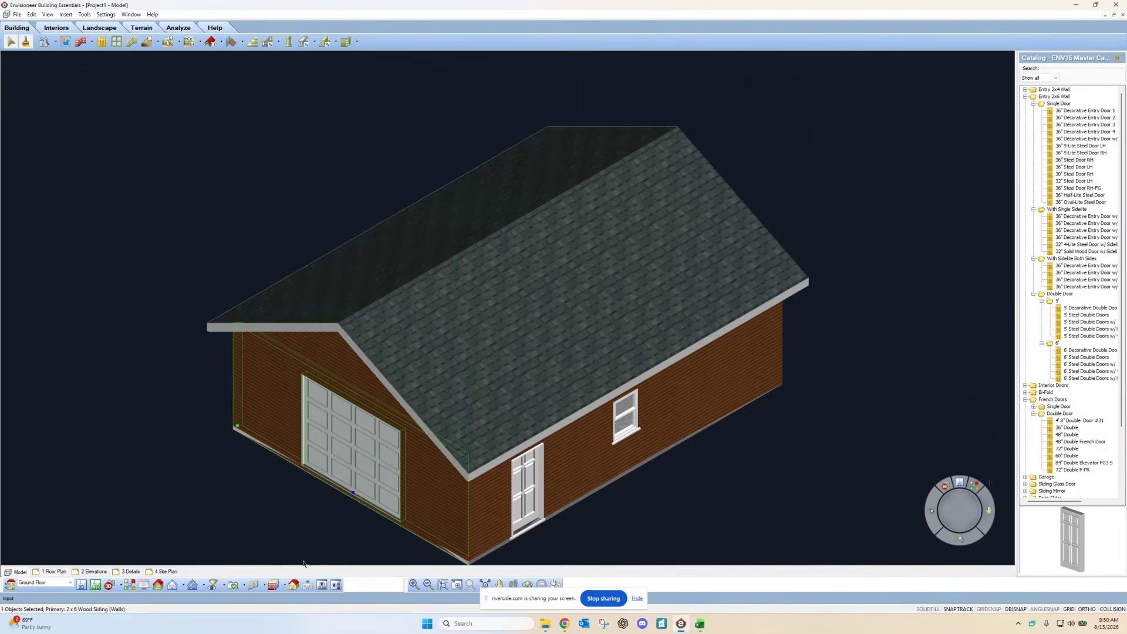
{"action": "left_click", "coordinate": [252, 585]}
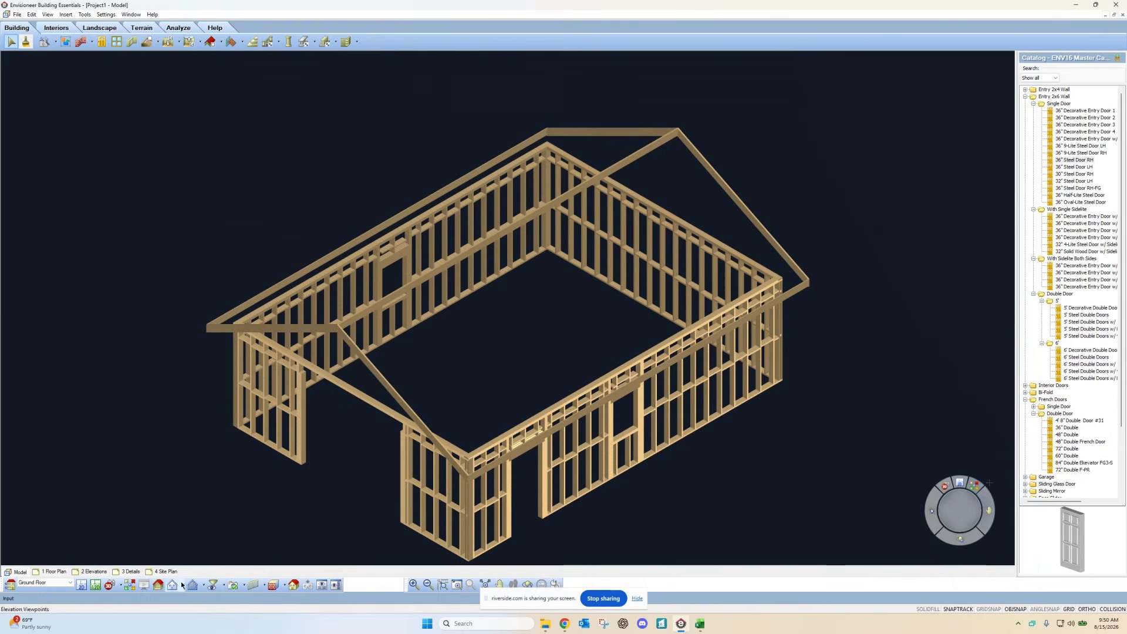
Step: Choose Display All But Framing to bring back the finished exterior
{"action": "left_click", "coordinate": [252, 589]}
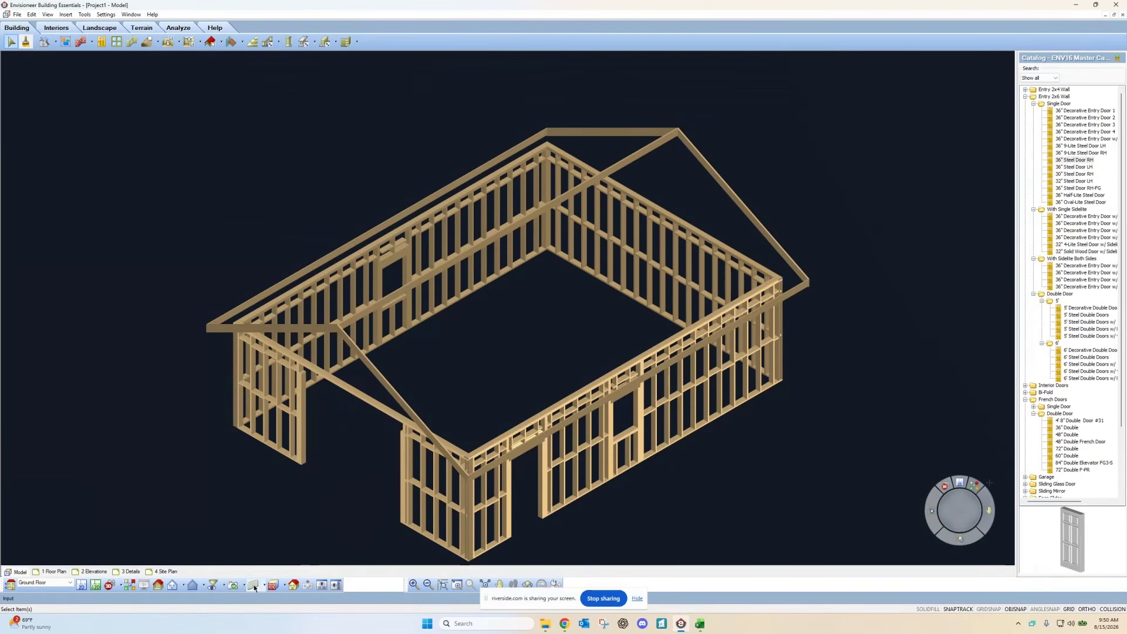
{"action": "left_click", "coordinate": [263, 587]}
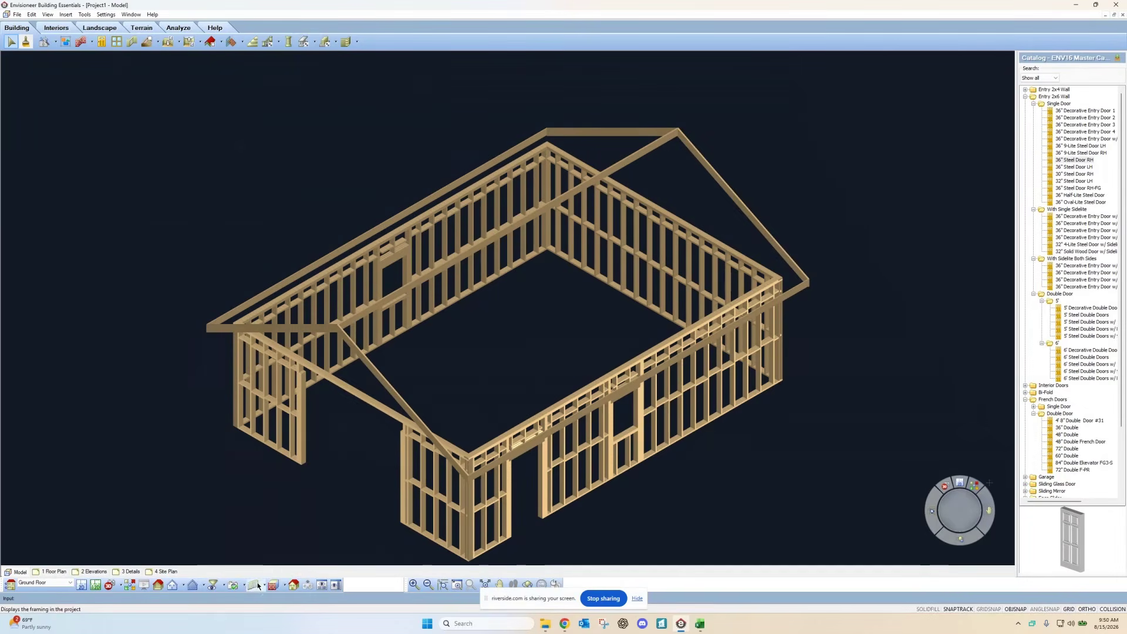
{"action": "left_click", "coordinate": [276, 577]}
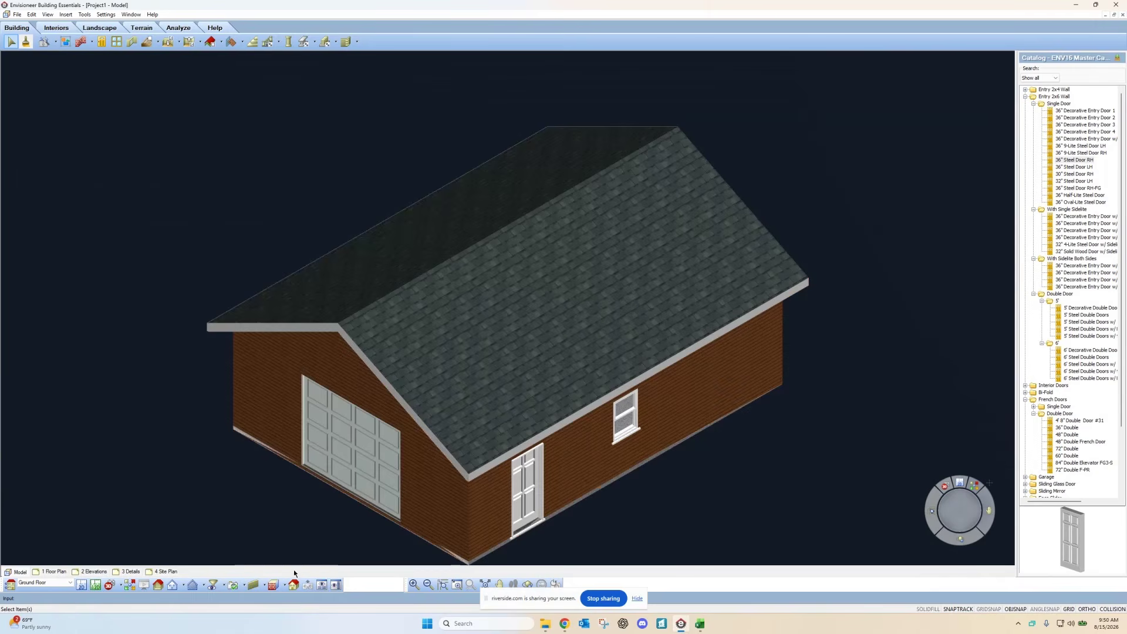
Step: Inspect one 2 x 6 Wood Siding wall's properties and close them unchanged
{"action": "left_click", "coordinate": [413, 511]}
{"action": "right_click", "coordinate": [413, 510]}
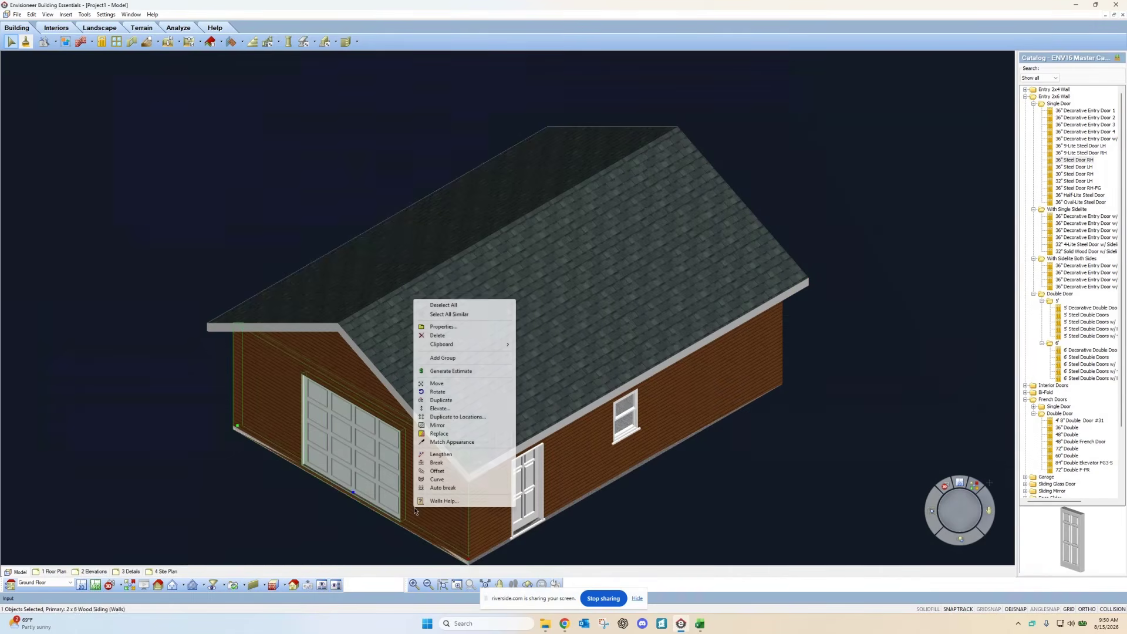
{"action": "left_click", "coordinate": [452, 327]}
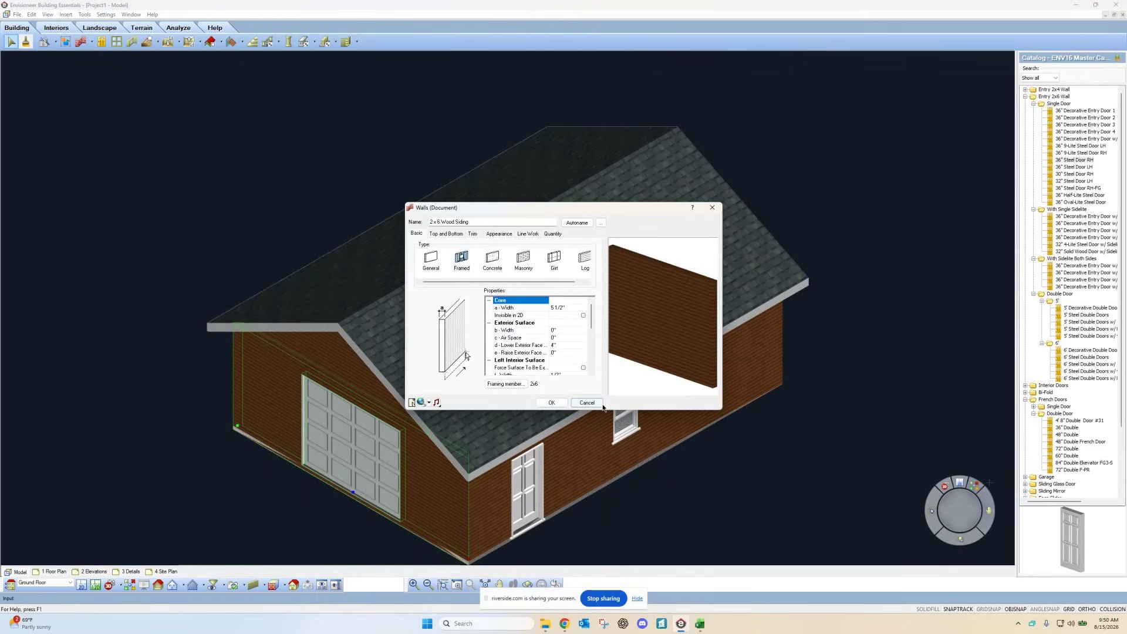
{"action": "left_click", "coordinate": [552, 403]}
Step: Select all similar siding walls and set their d - Lower Exterior Face to 0"
{"action": "right_click", "coordinate": [420, 495]}
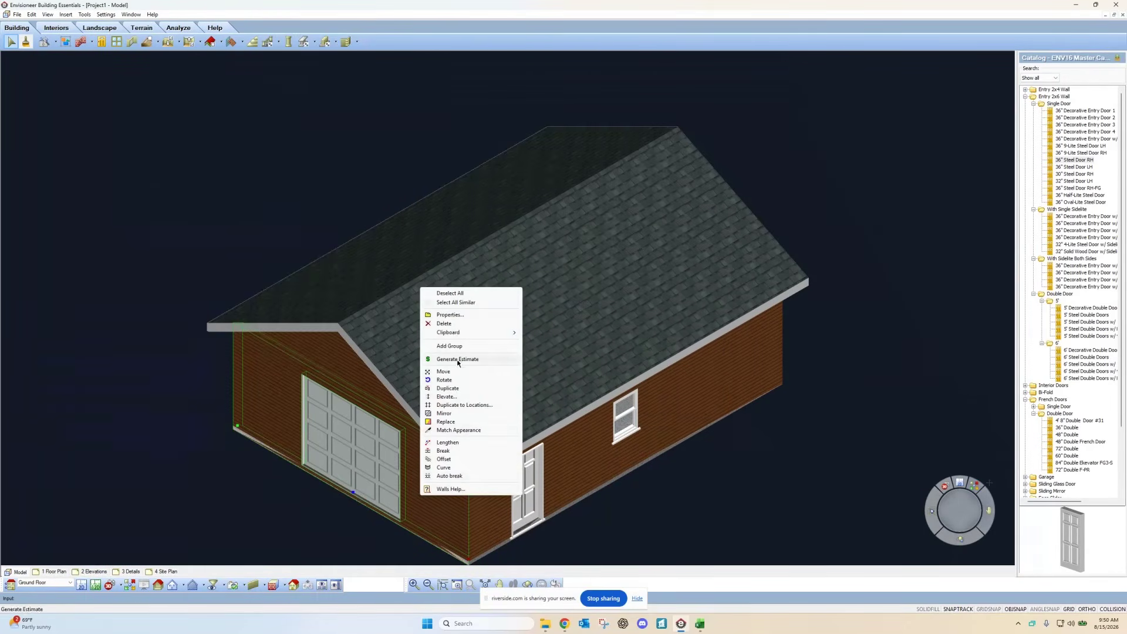
{"action": "left_click", "coordinate": [459, 303]}
{"action": "right_click", "coordinate": [414, 470]}
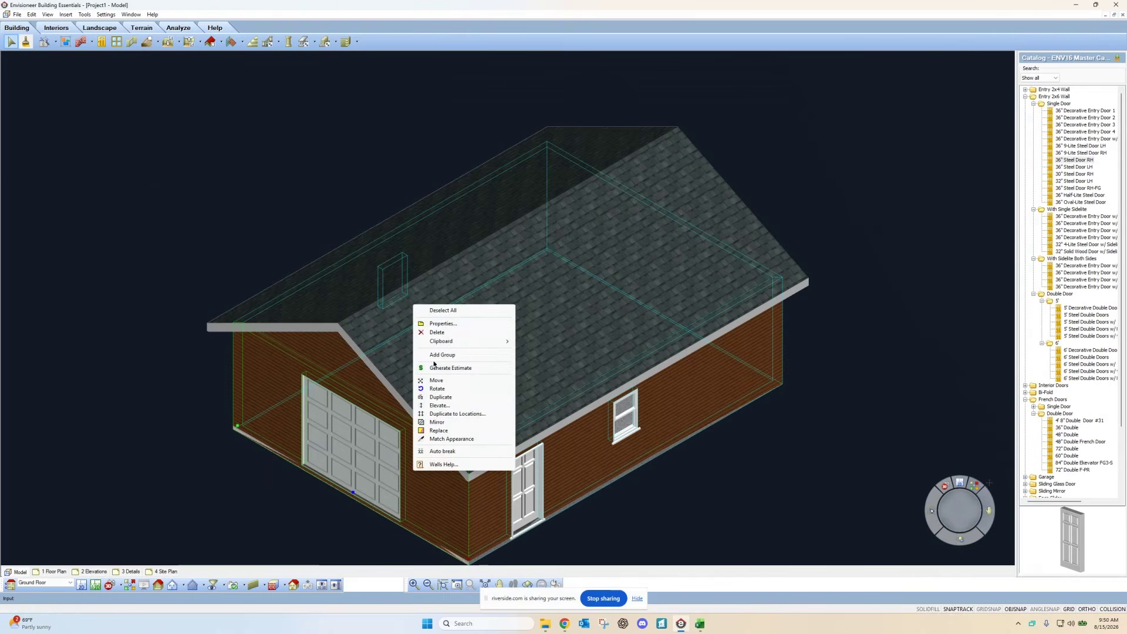
{"action": "left_click", "coordinate": [443, 323]}
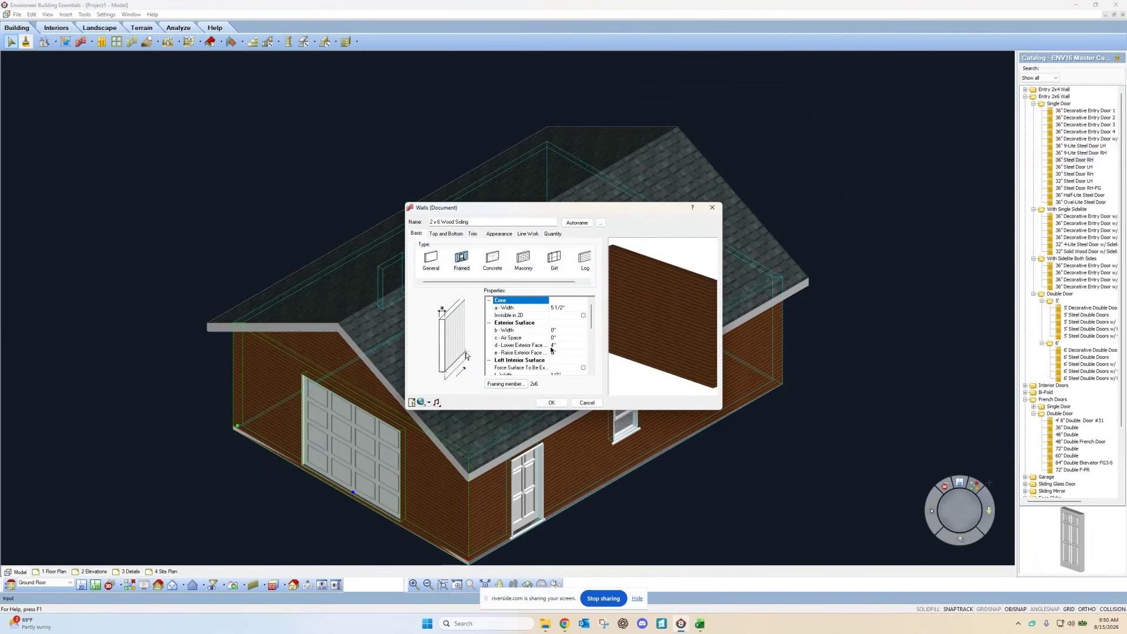
{"action": "left_click", "coordinate": [556, 346]}
{"action": "type", "text": "0"}
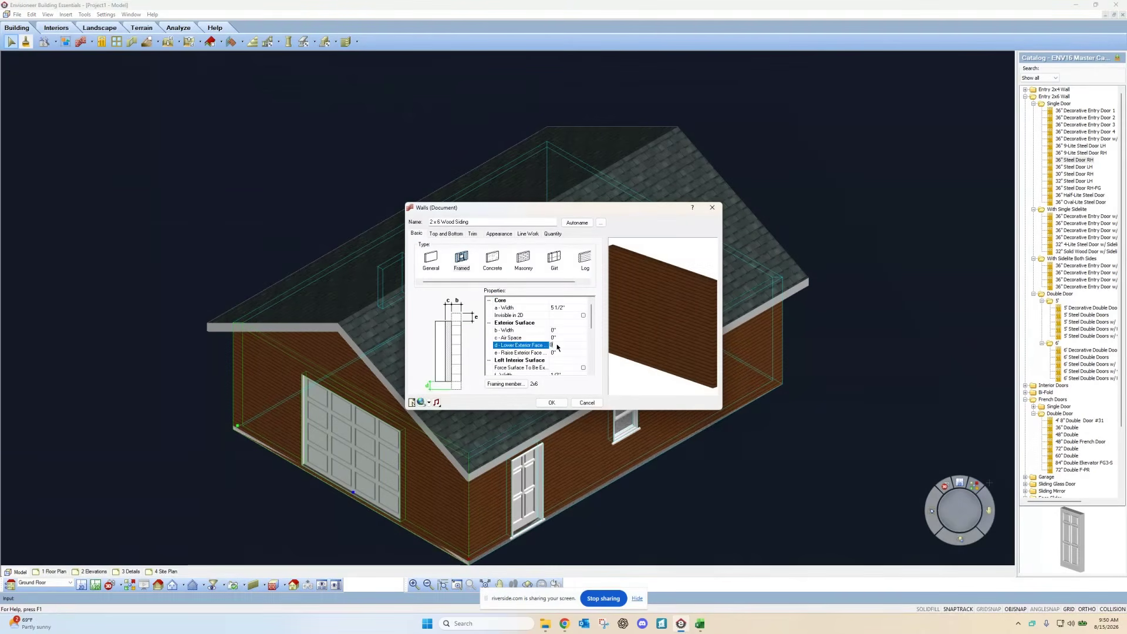
{"action": "key", "text": "Return"}
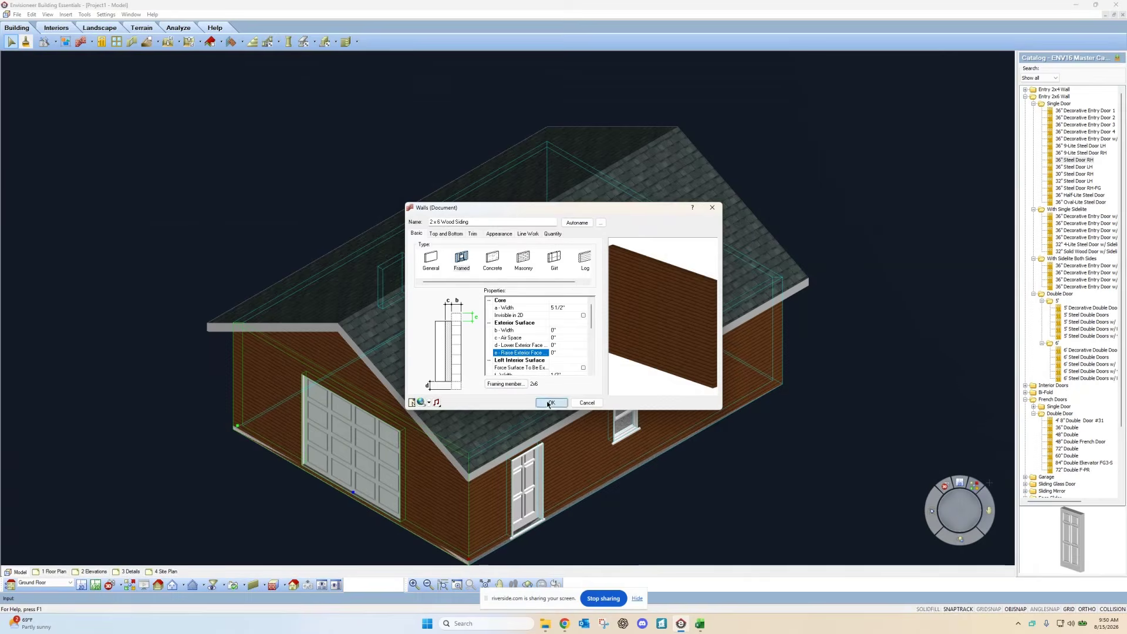
{"action": "left_click", "coordinate": [549, 403]}
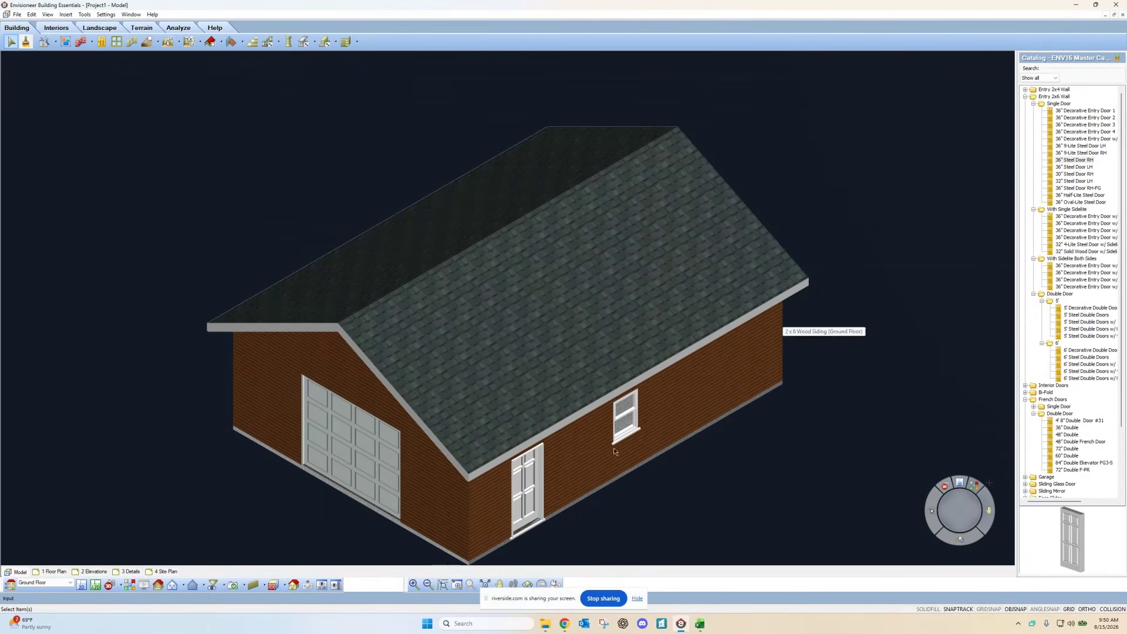
Step: Orbit the garage to face the overhead door, then switch to the 2D floor plan
{"action": "scroll", "coordinate": [534, 405], "scroll_direction": "down", "scroll_amount": 3}
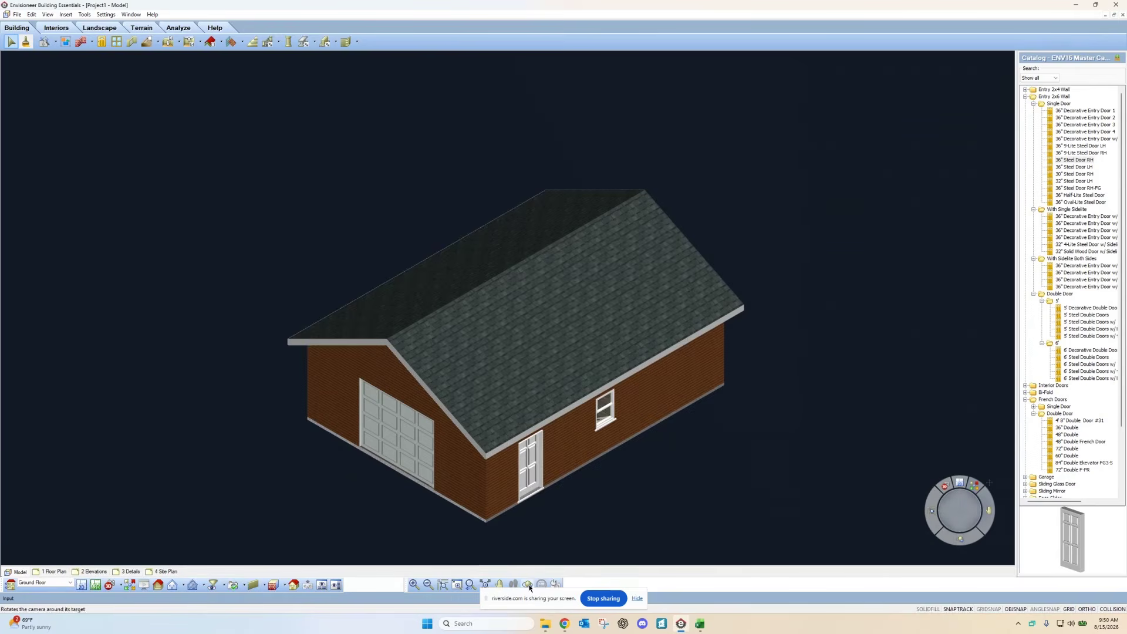
{"action": "left_click", "coordinate": [528, 585]}
{"action": "left_click_drag", "start_coordinate": [466, 468], "coordinate": [506, 488]}
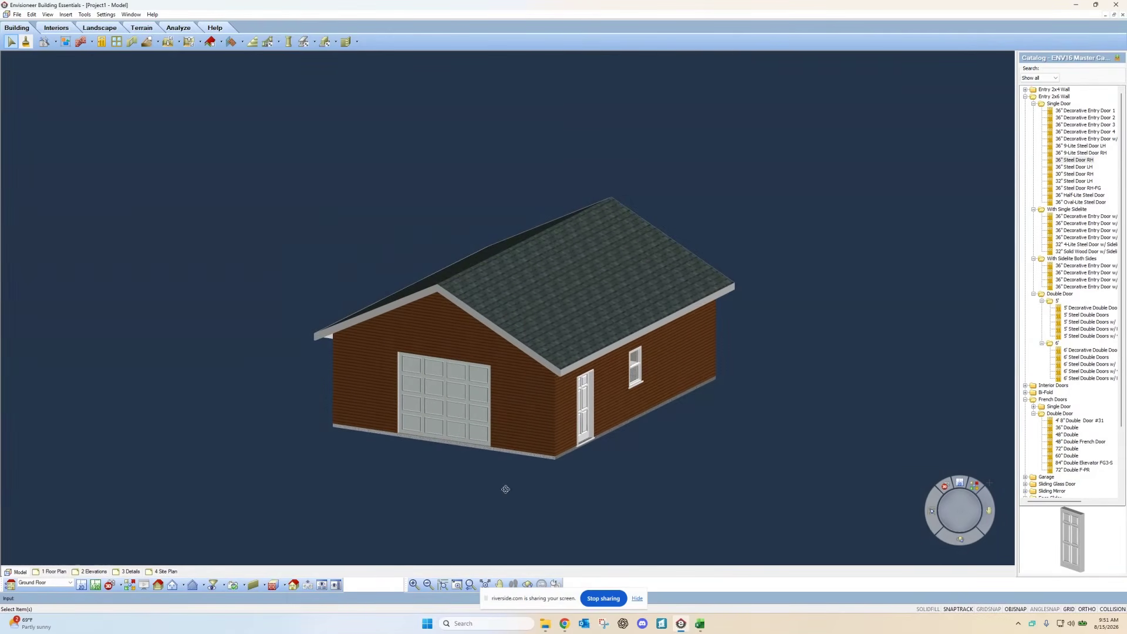
{"action": "left_click", "coordinate": [82, 585]}
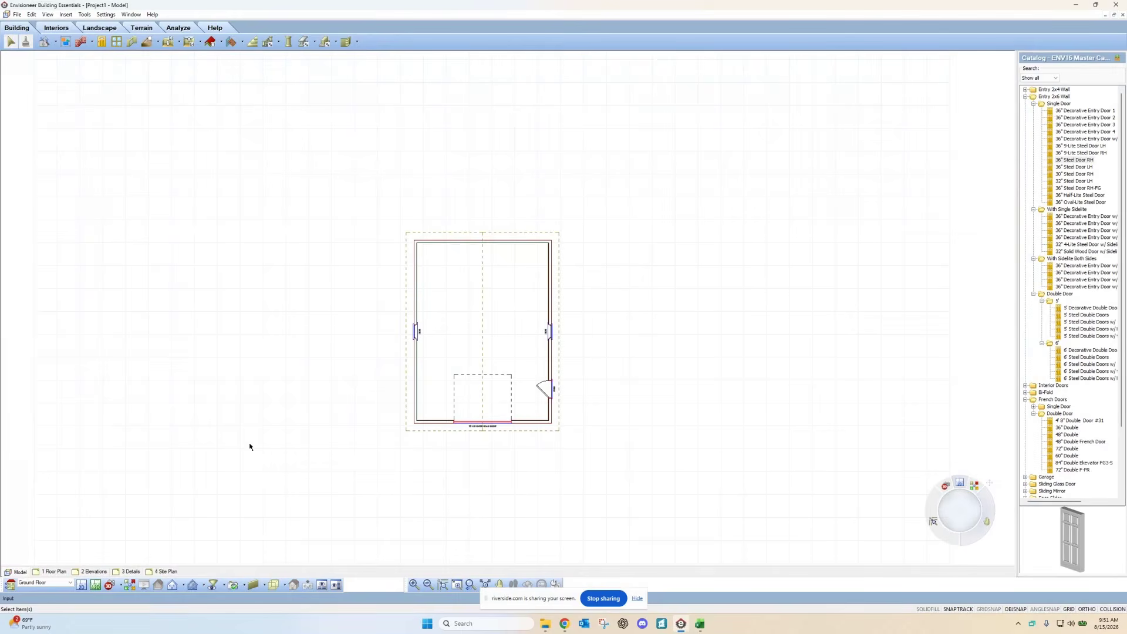
Step: Turn off Roofs in the View Filter and switch to the Designer's Plan view
{"action": "left_click", "coordinate": [213, 584]}
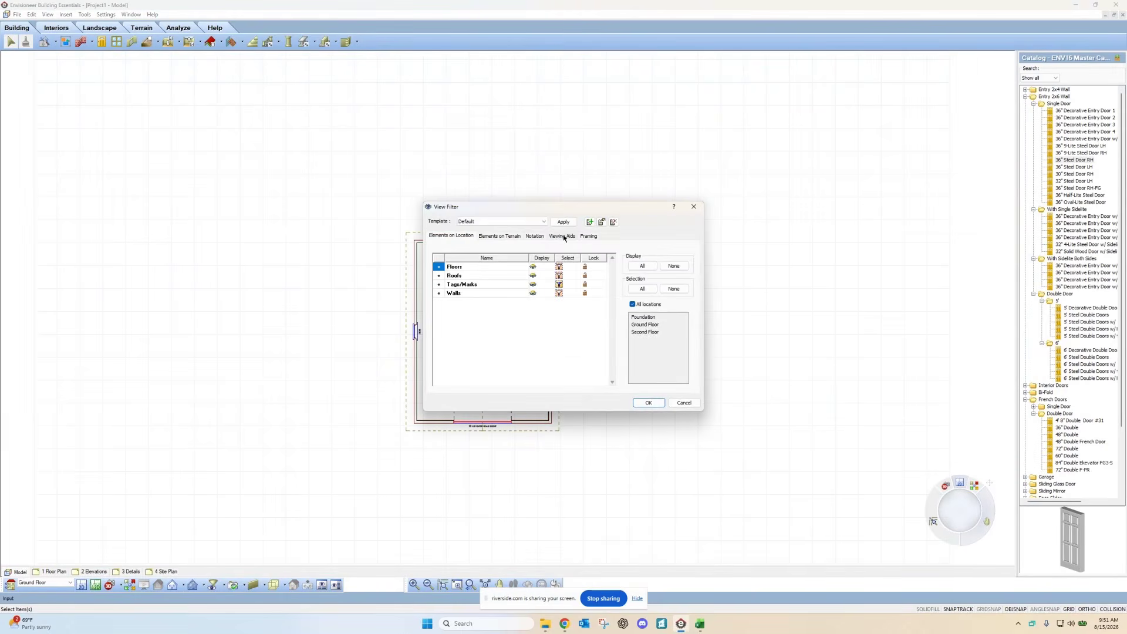
{"action": "left_click", "coordinate": [540, 275]}
{"action": "left_click", "coordinate": [646, 402]}
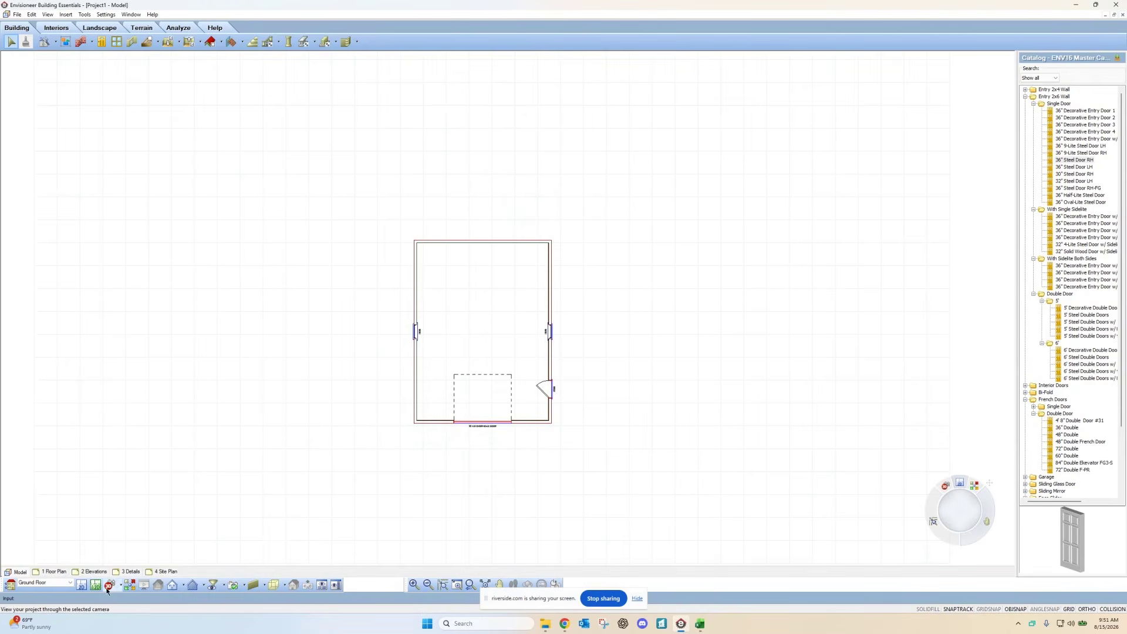
{"action": "left_click", "coordinate": [97, 589]}
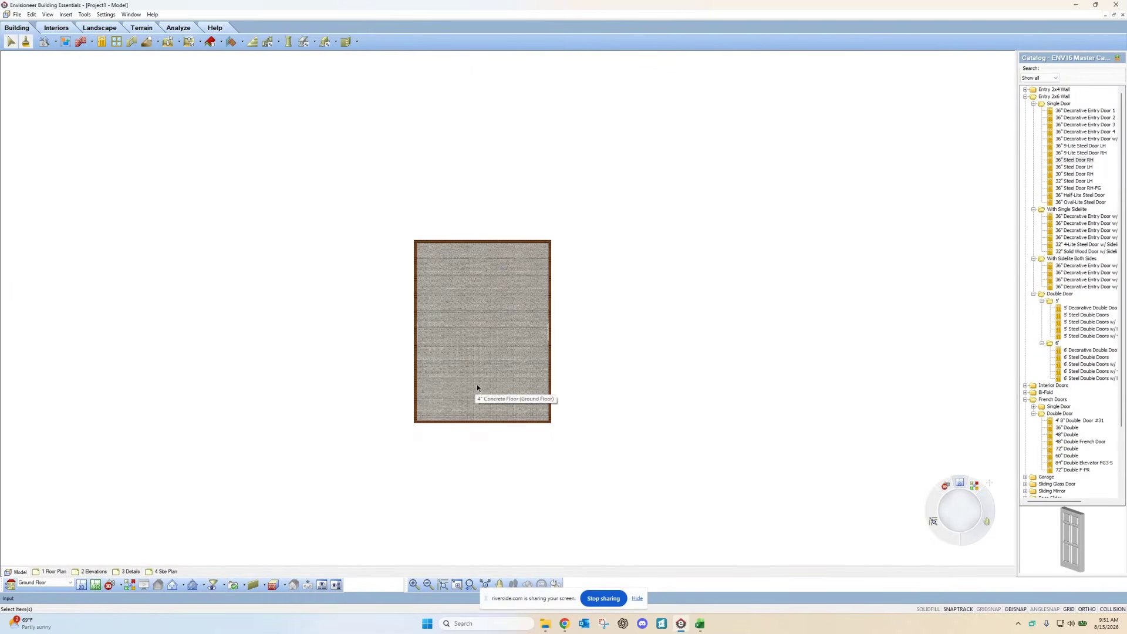
{"action": "left_click", "coordinate": [130, 585]}
Step: In the isometric view, delete the Hardwood Floor to expose the concrete floor
{"action": "left_click", "coordinate": [579, 326]}
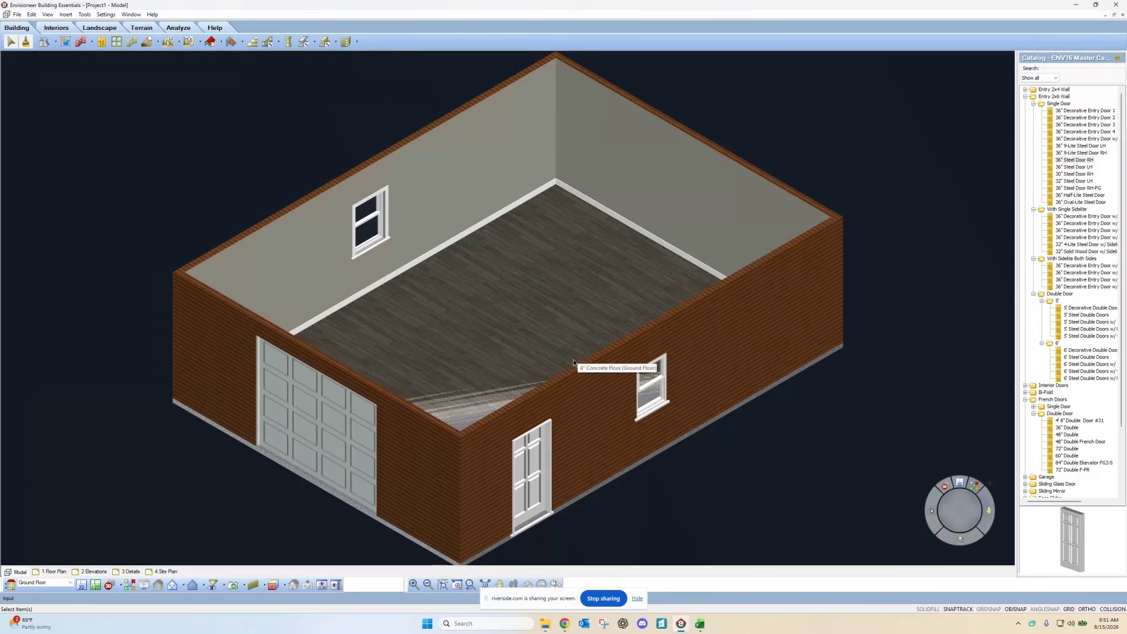
{"action": "left_click", "coordinate": [492, 364]}
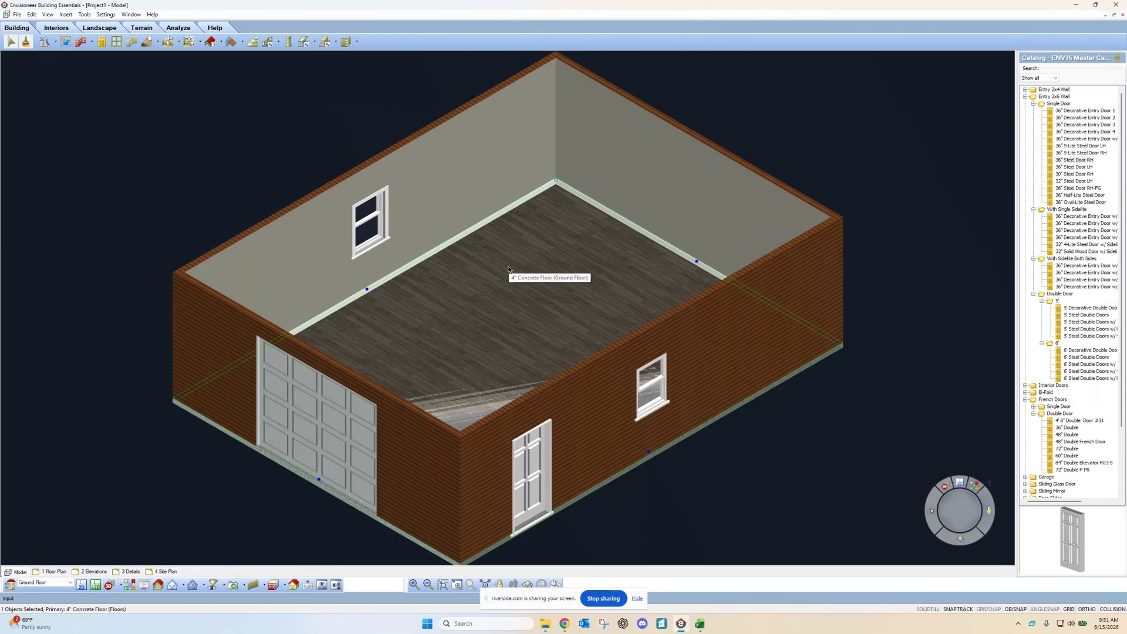
{"action": "left_click", "coordinate": [464, 404]}
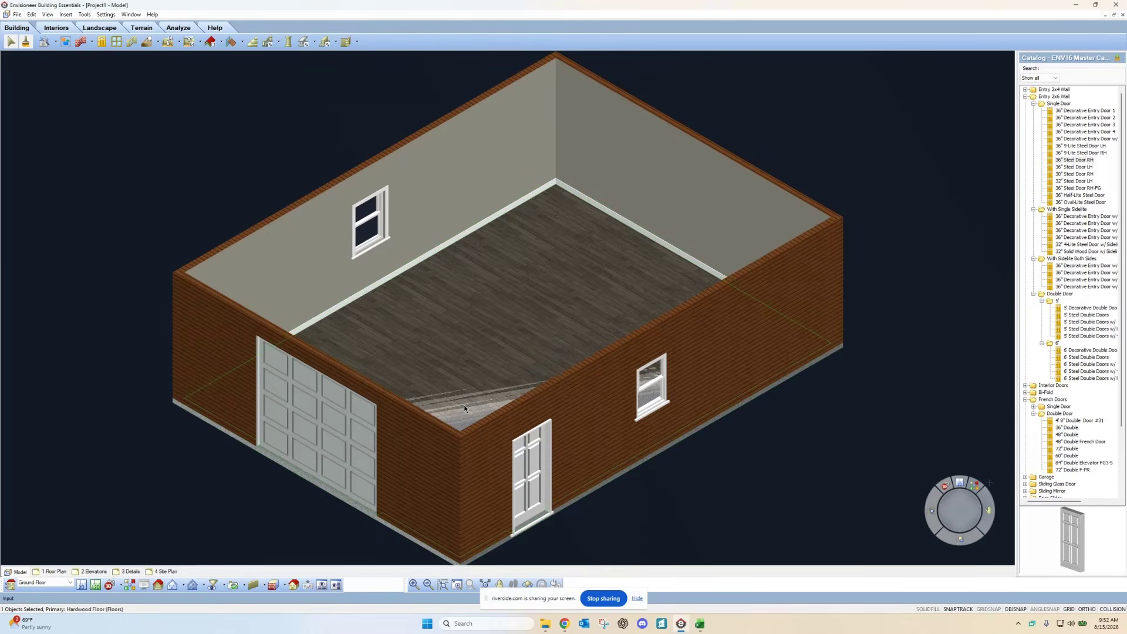
{"action": "key", "text": "Delete"}
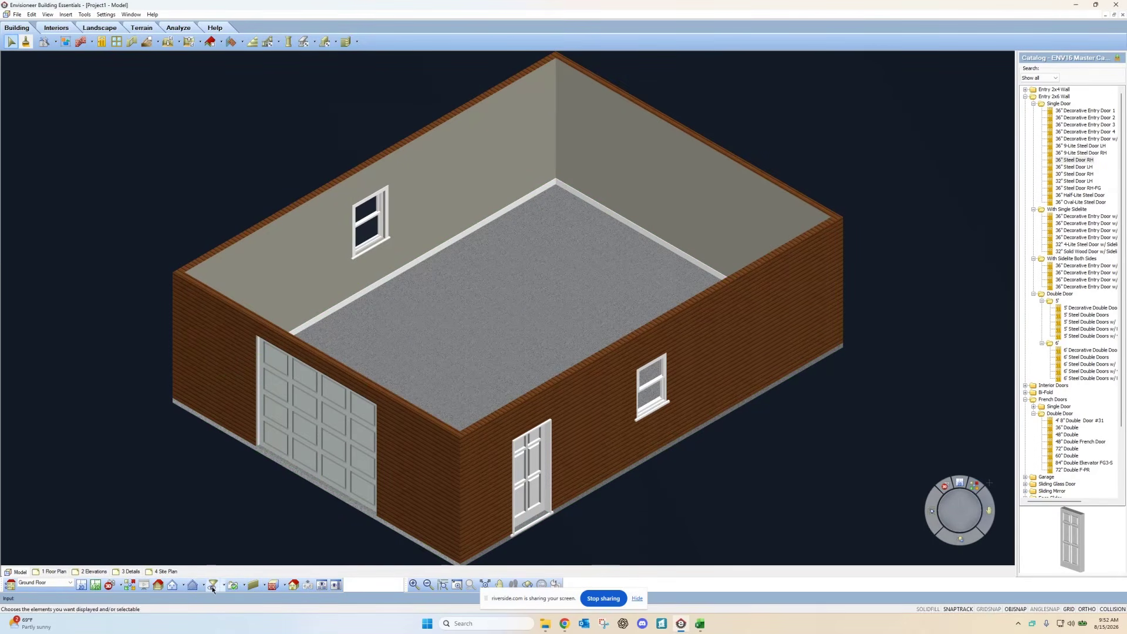
Step: Turn the Roofs display back on in the View Filter
{"action": "left_click", "coordinate": [322, 584]}
{"action": "left_click", "coordinate": [534, 276]}
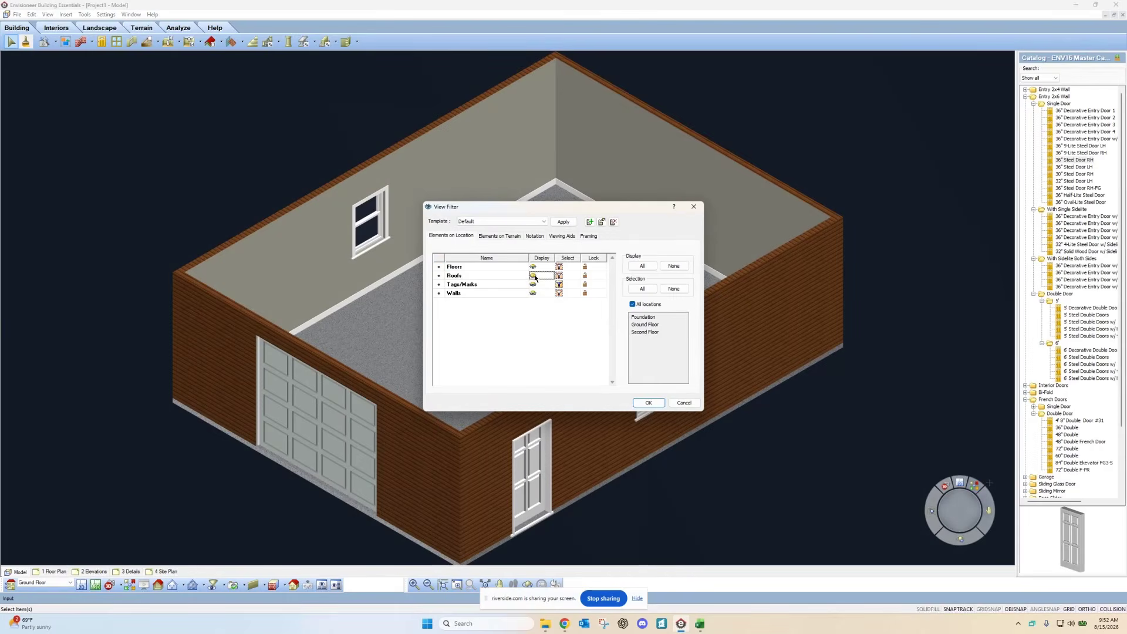
{"action": "left_click", "coordinate": [648, 402]}
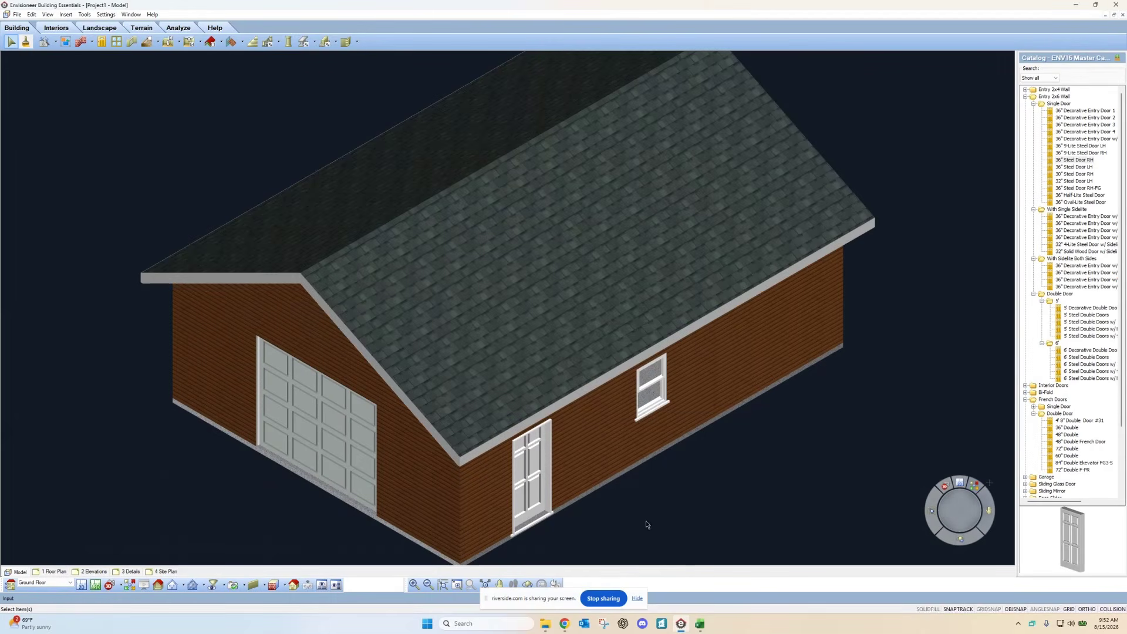
Step: Orbit to the overhead-door gable end, then go back to the 2D floor plan
{"action": "left_click", "coordinate": [527, 584]}
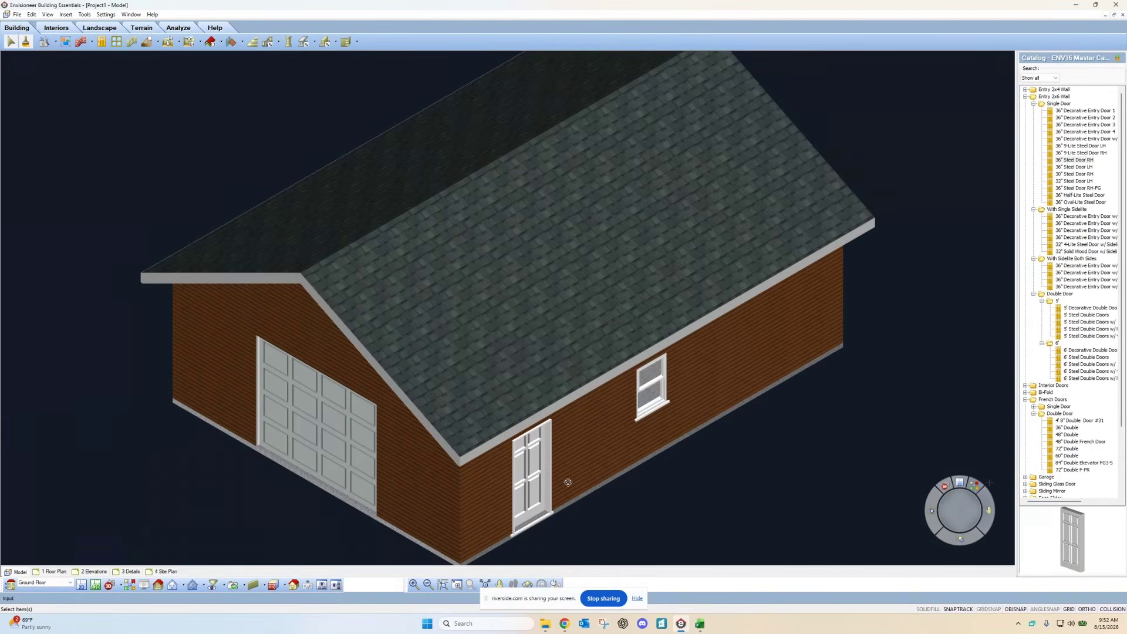
{"action": "left_click_drag", "start_coordinate": [567, 480], "coordinate": [306, 388]}
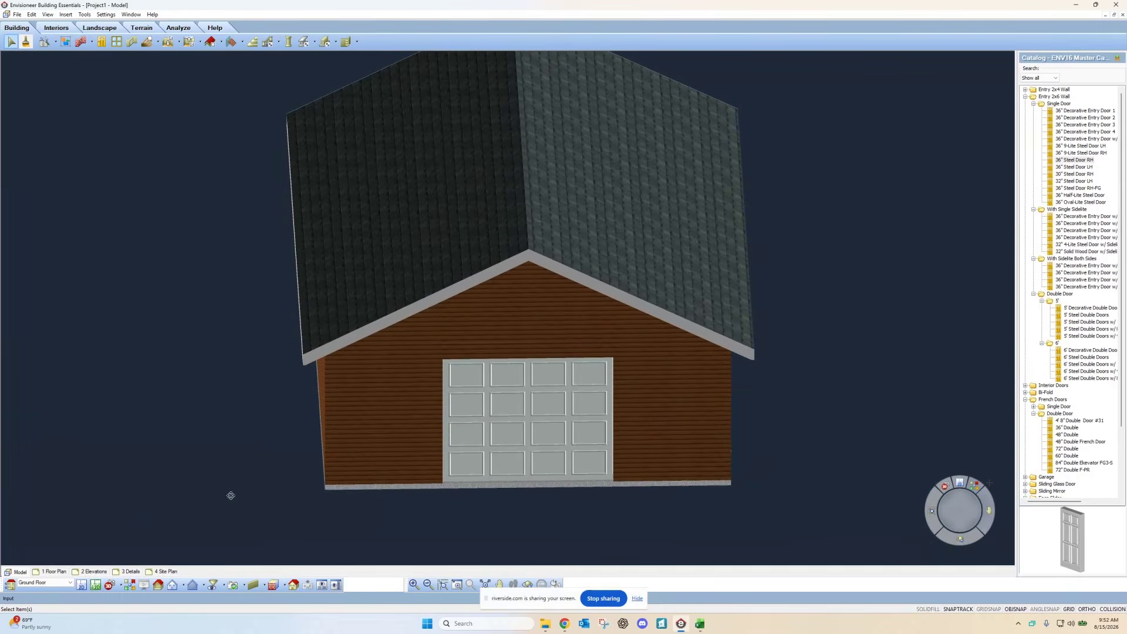
{"action": "left_click", "coordinate": [85, 584]}
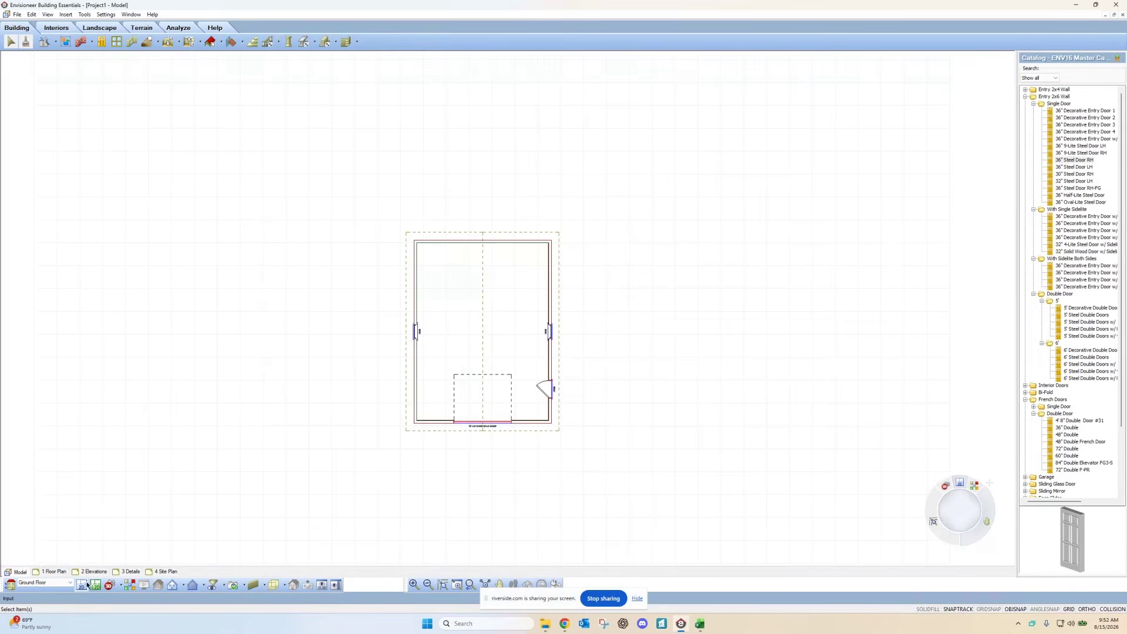
Step: Restore and re-maximize the Envisioneer window, then bring up the snap layout for the left tile
{"action": "left_click", "coordinate": [1093, 7]}
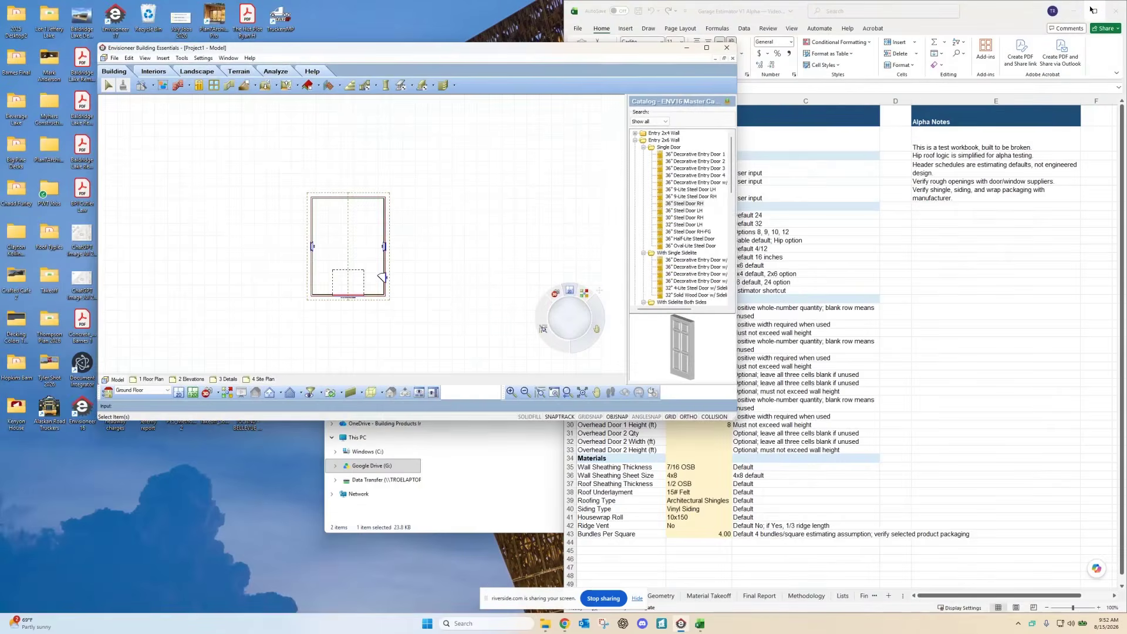
{"action": "left_click", "coordinate": [708, 49]}
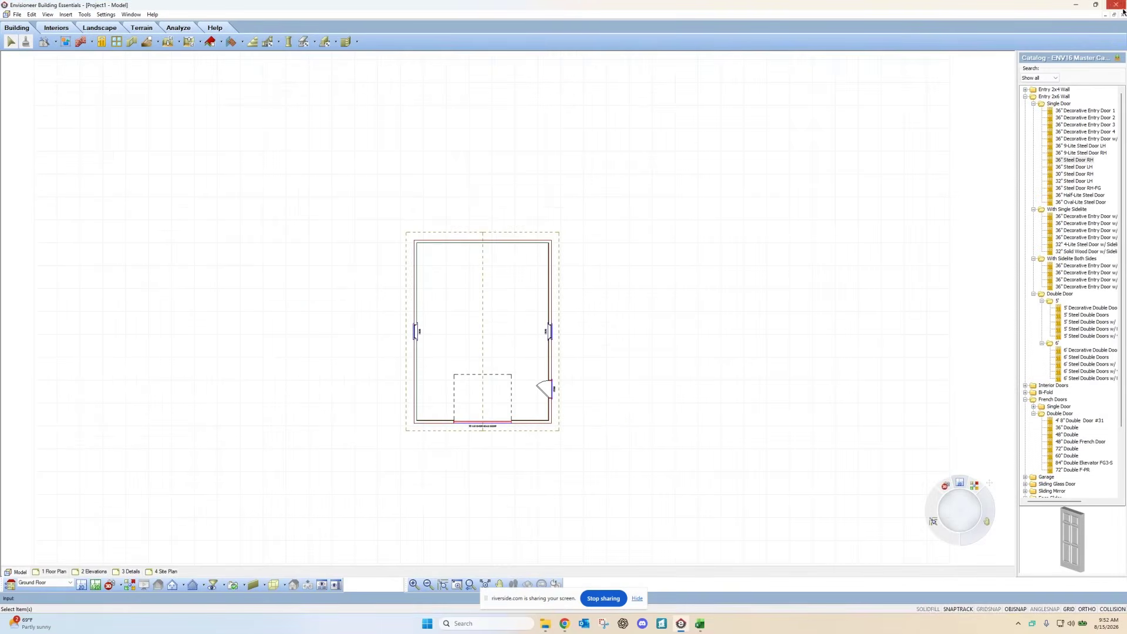
{"action": "mouse_move", "coordinate": [1099, 11]}
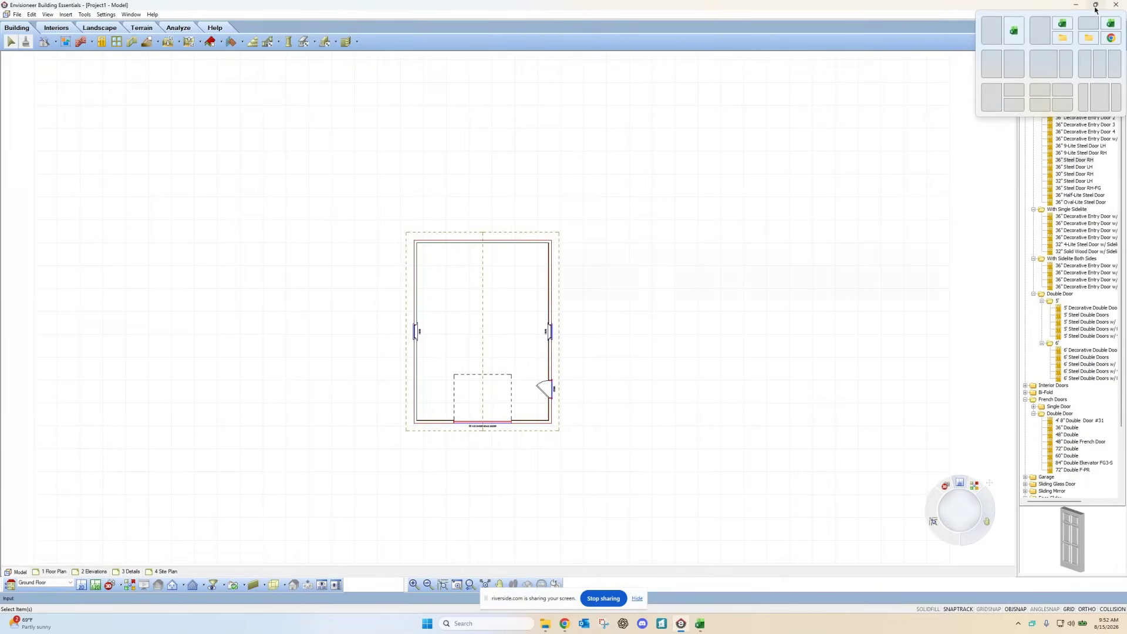
{"action": "left_click", "coordinate": [996, 40]}
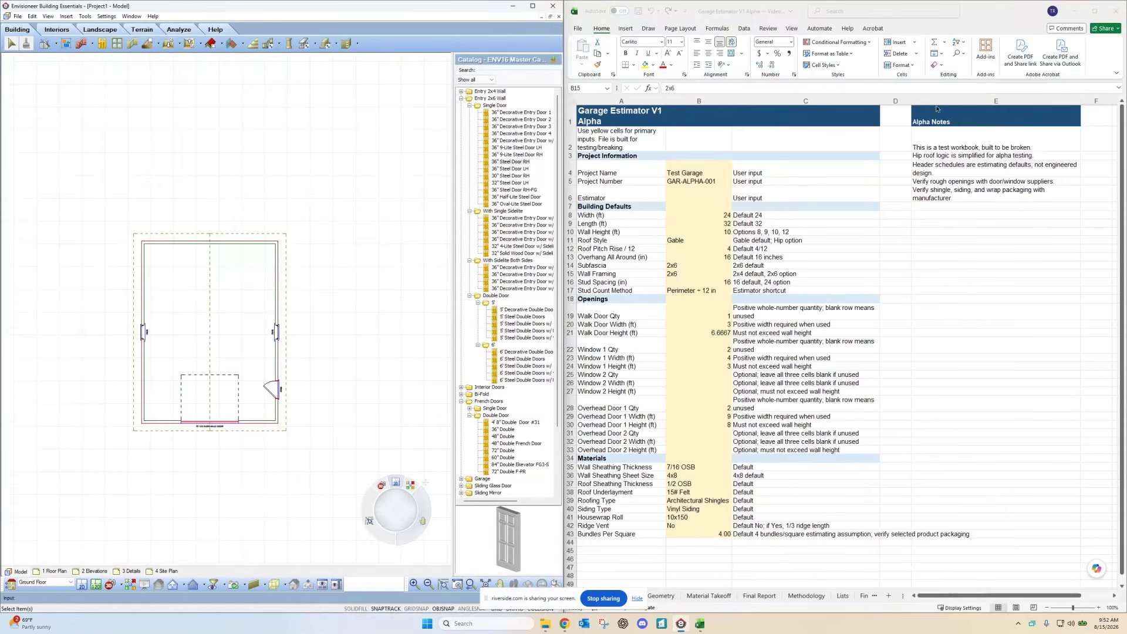
{"action": "scroll", "coordinate": [141, 364], "scroll_direction": "up", "scroll_amount": 3}
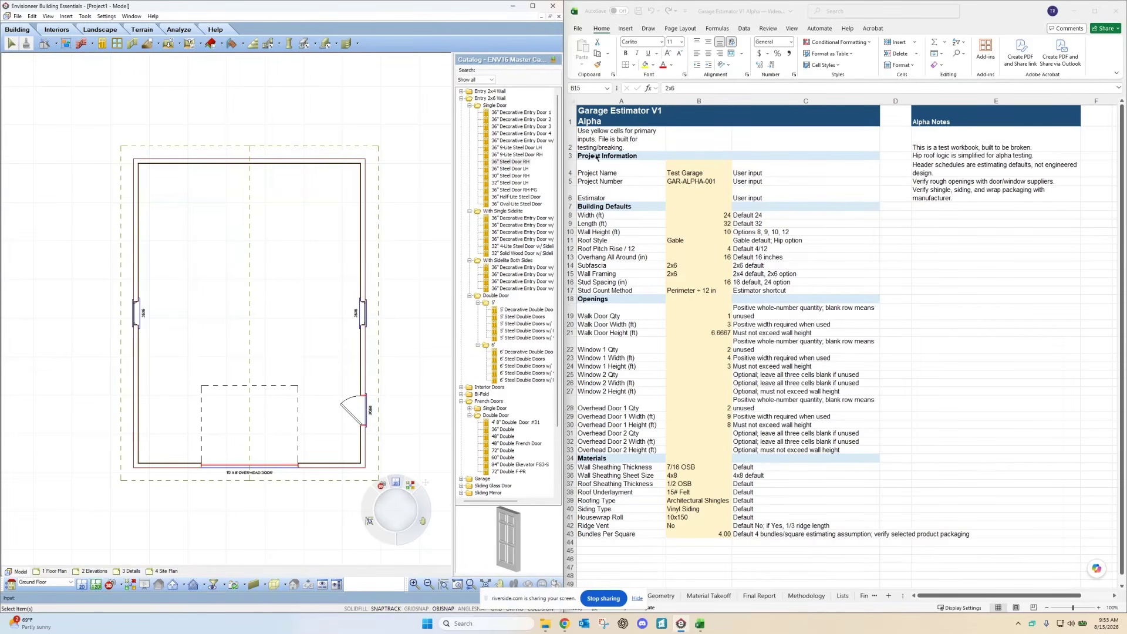
{"action": "left_click", "coordinate": [683, 175]}
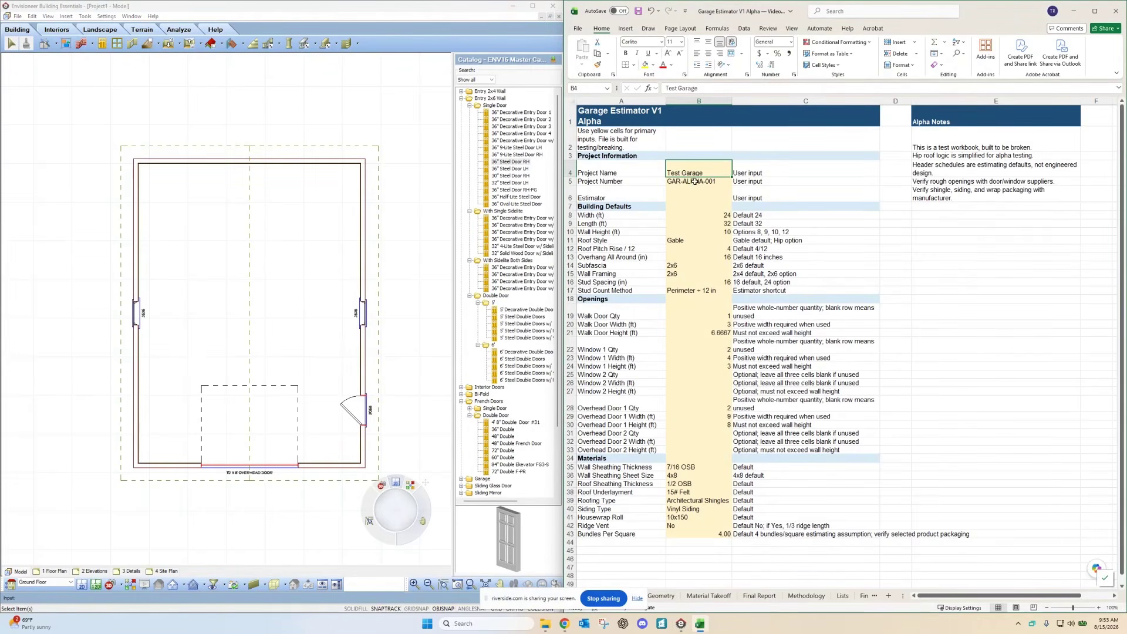
{"action": "left_click", "coordinate": [695, 182]}
{"action": "left_click", "coordinate": [710, 88]}
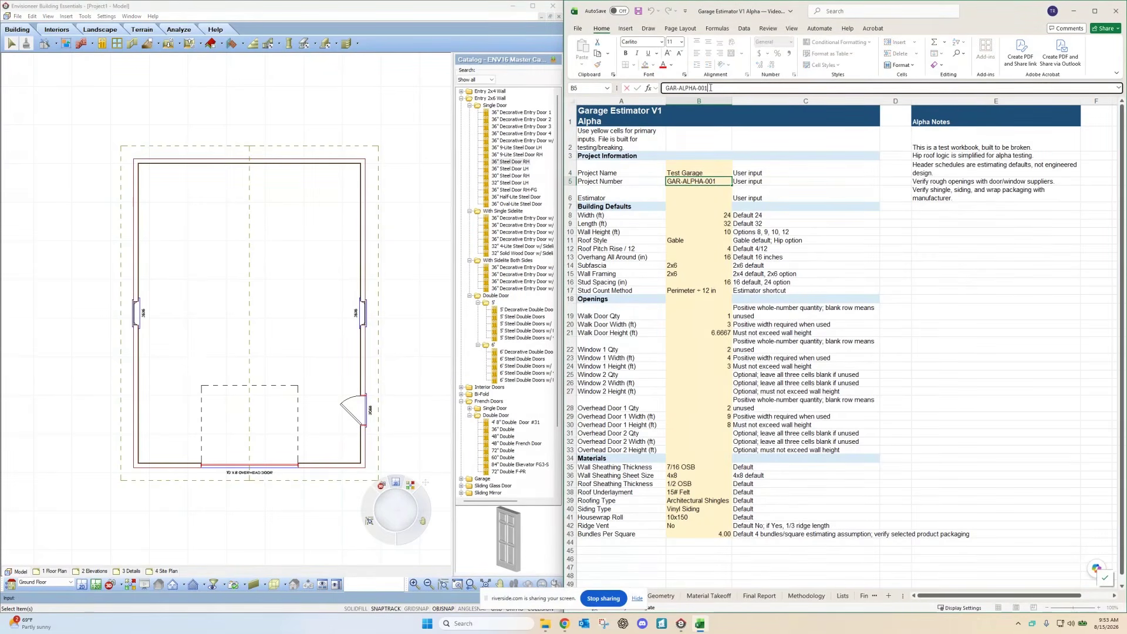
{"action": "type", "text": "2"}
{"action": "left_click", "coordinate": [697, 193]}
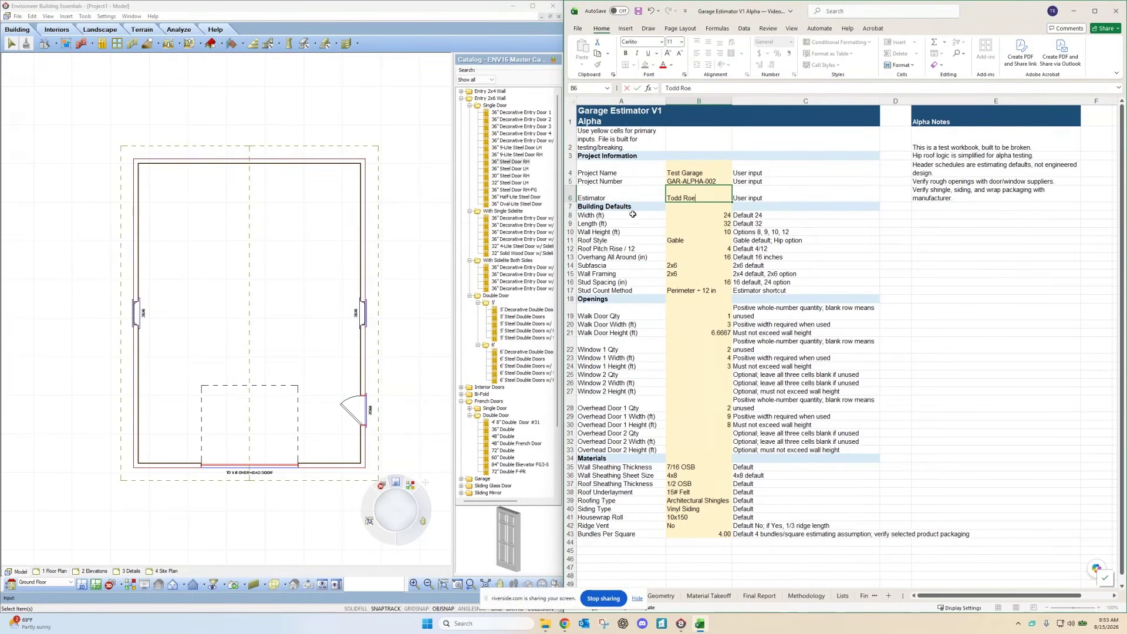
{"action": "left_click", "coordinate": [704, 214]}
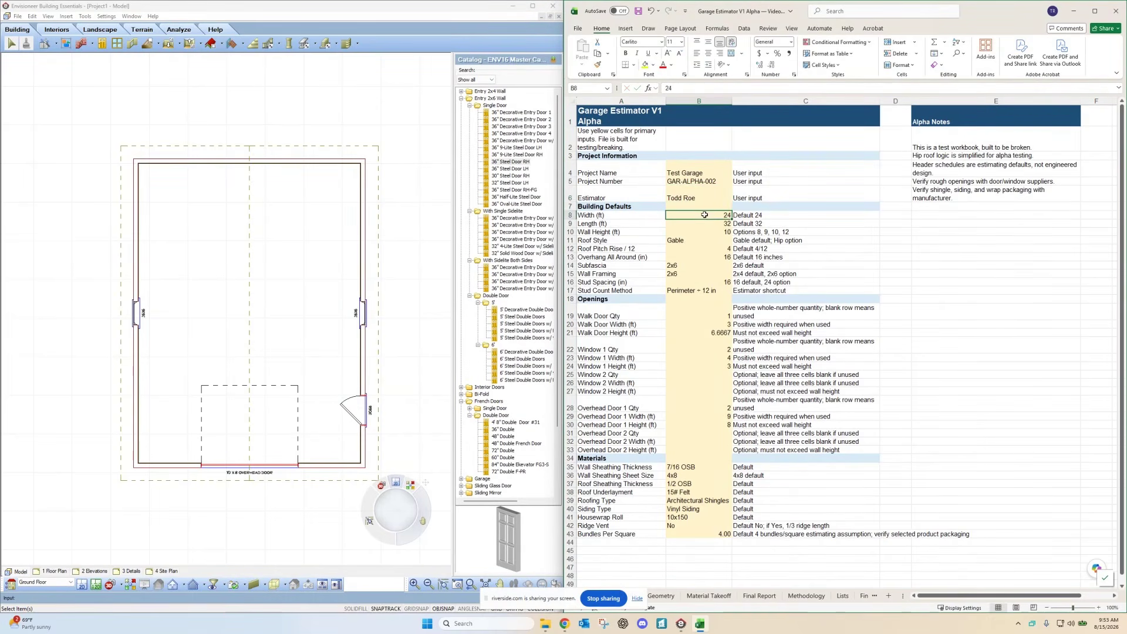
{"action": "left_click", "coordinate": [707, 225]}
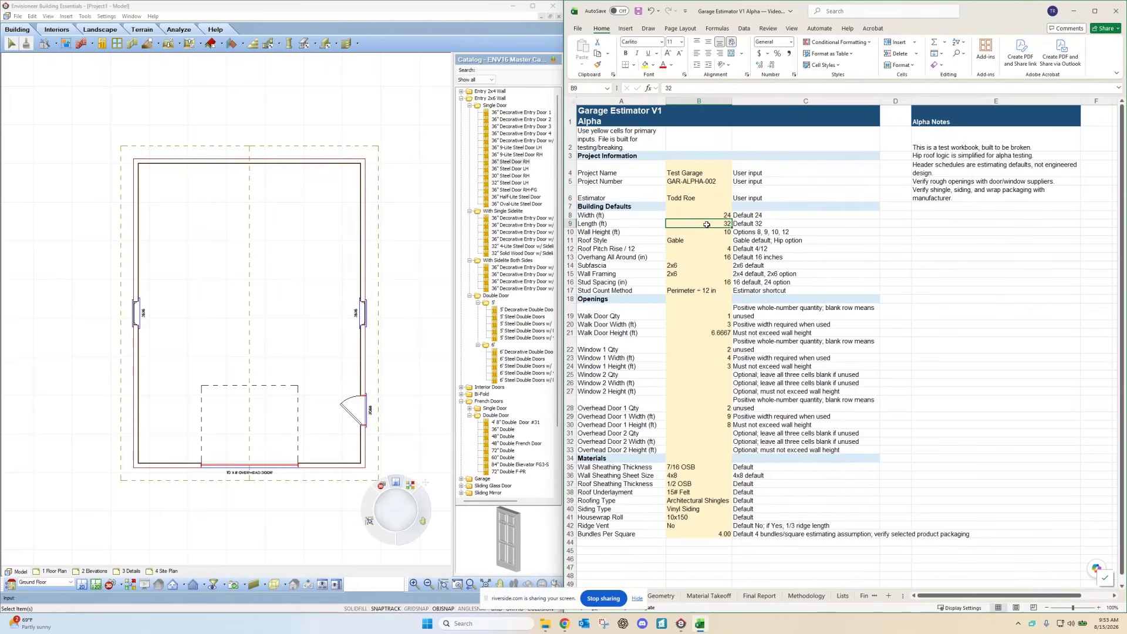
{"action": "left_click", "coordinate": [700, 232]}
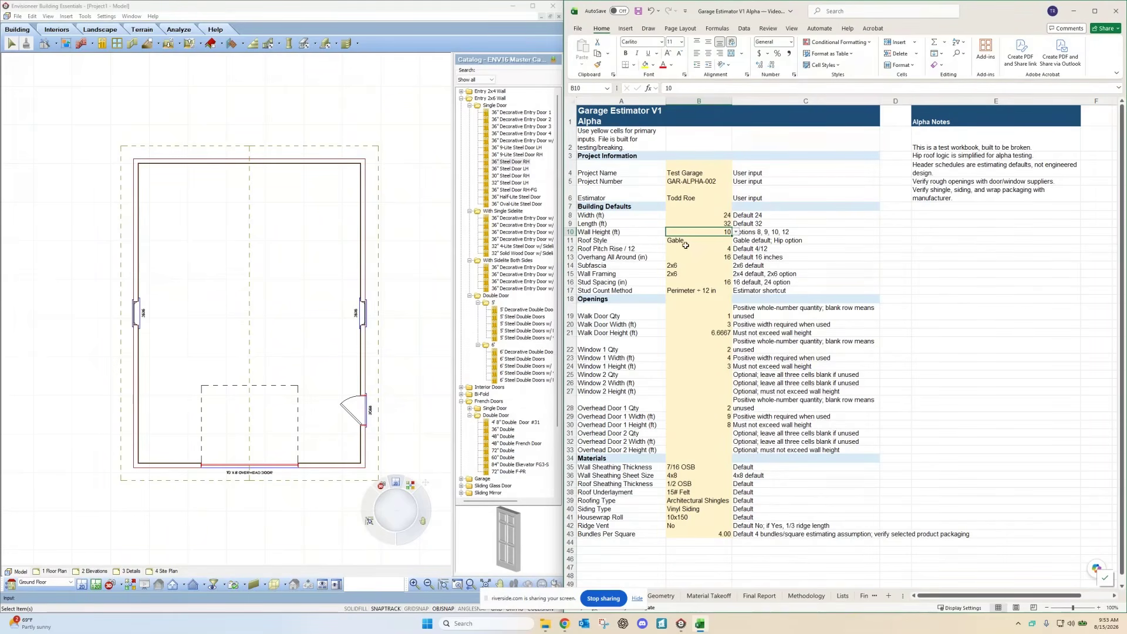
{"action": "left_click", "coordinate": [696, 249]}
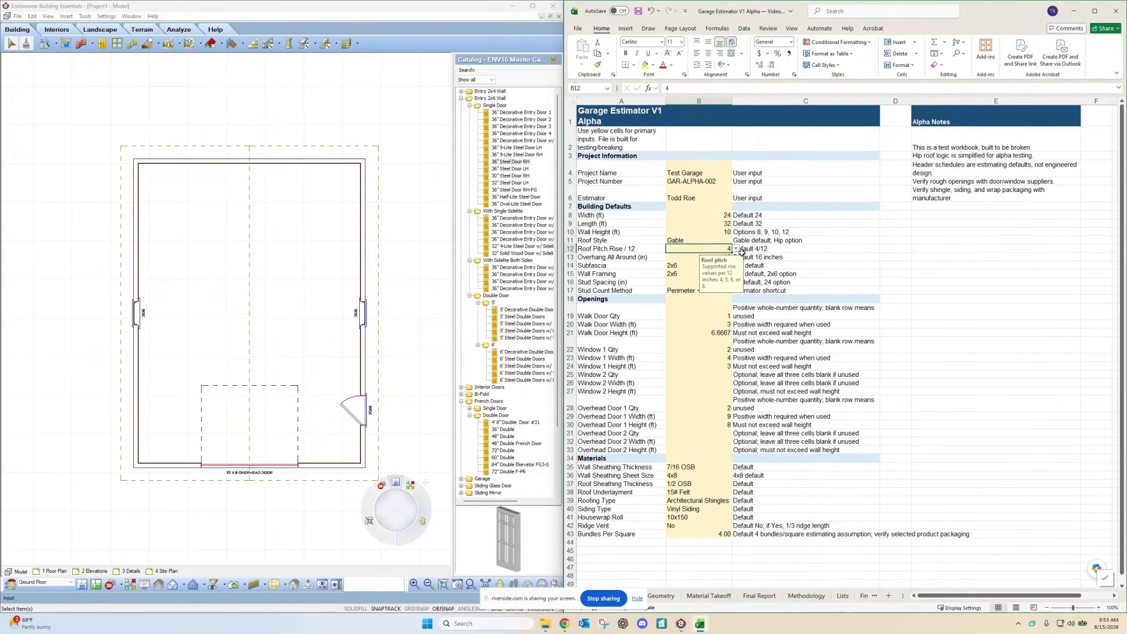
{"action": "left_click", "coordinate": [736, 250]}
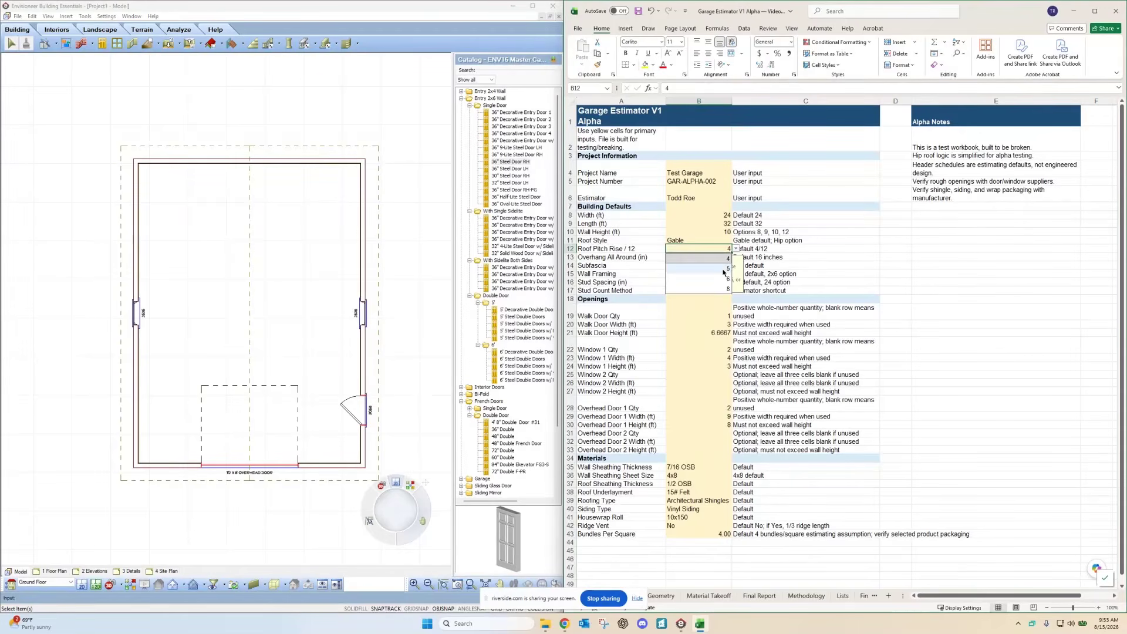
{"action": "left_click", "coordinate": [686, 263]}
{"action": "left_click", "coordinate": [672, 259]}
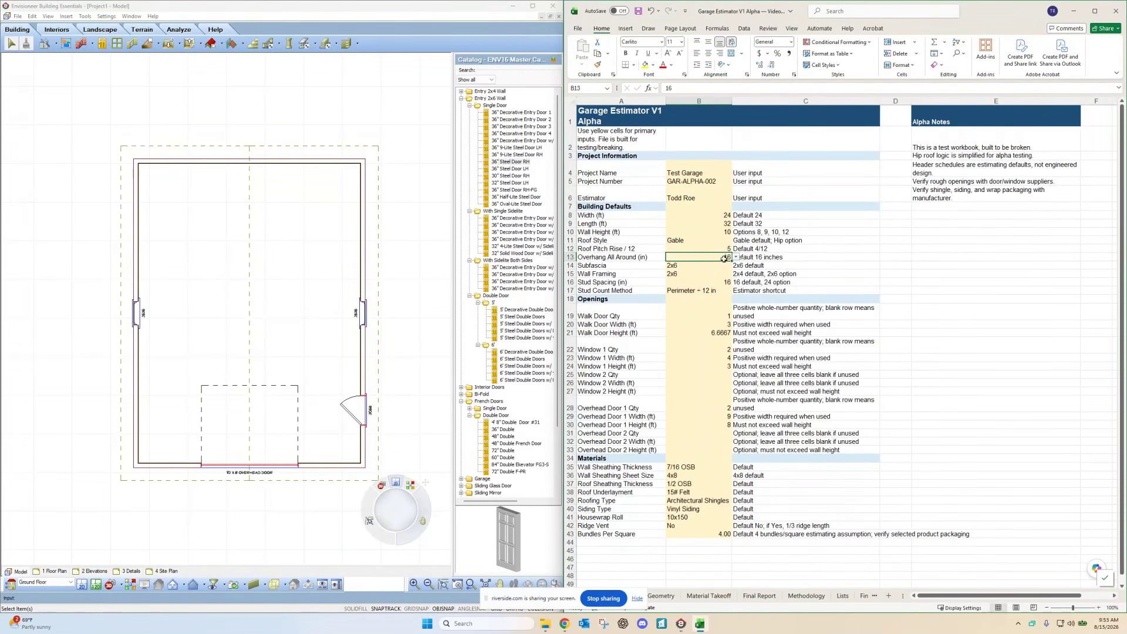
{"action": "left_click", "coordinate": [687, 266]}
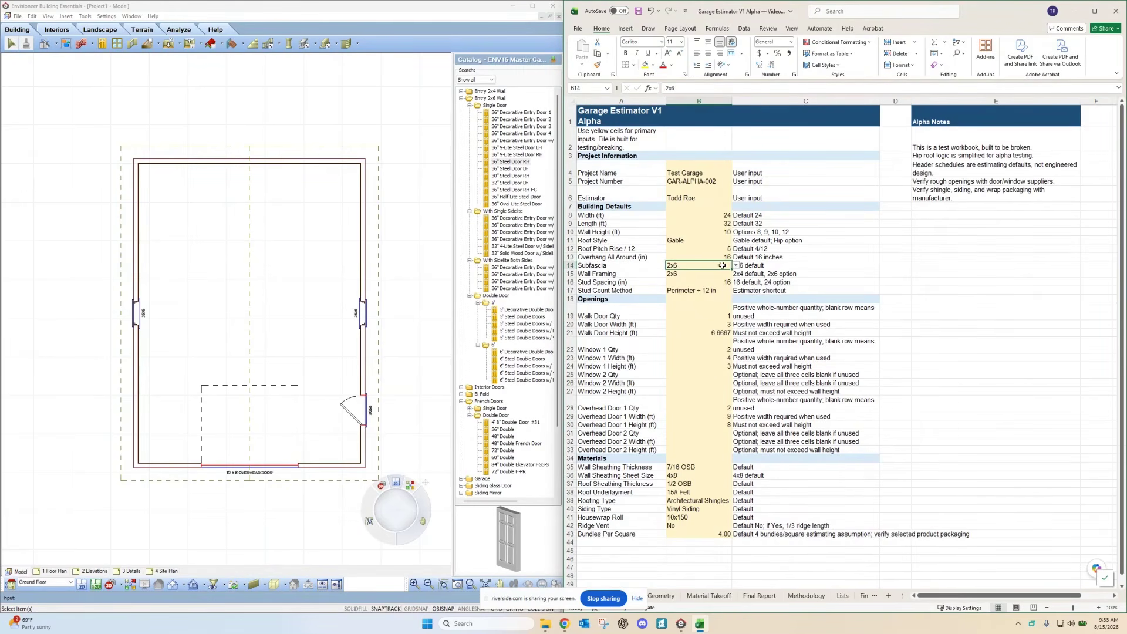
{"action": "key", "text": "alt+Down"}
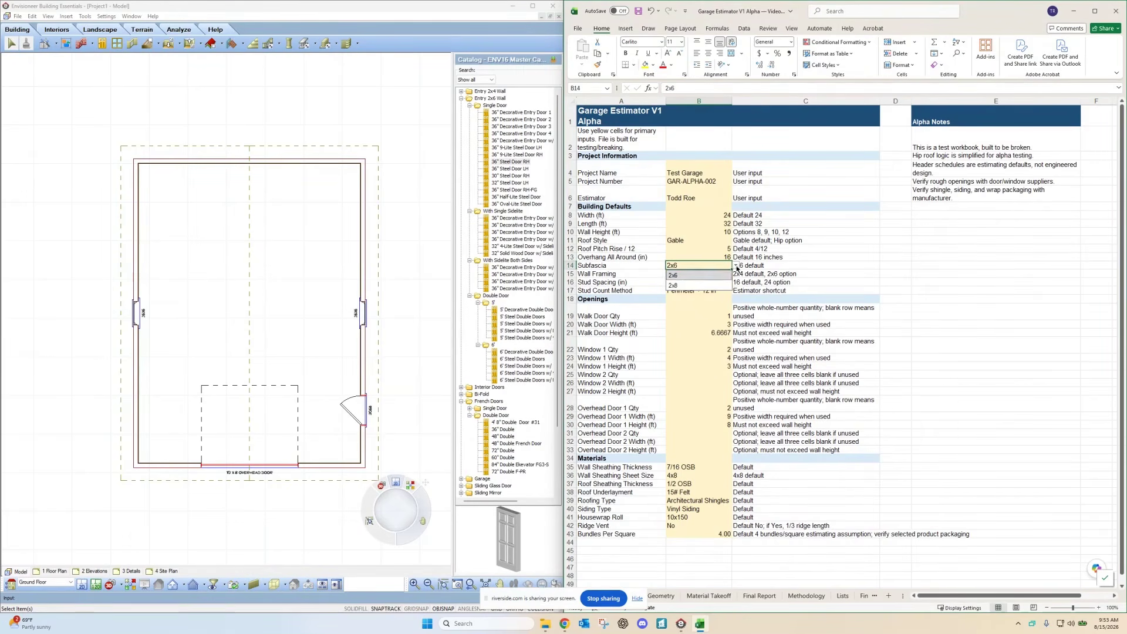
{"action": "left_click", "coordinate": [682, 275]}
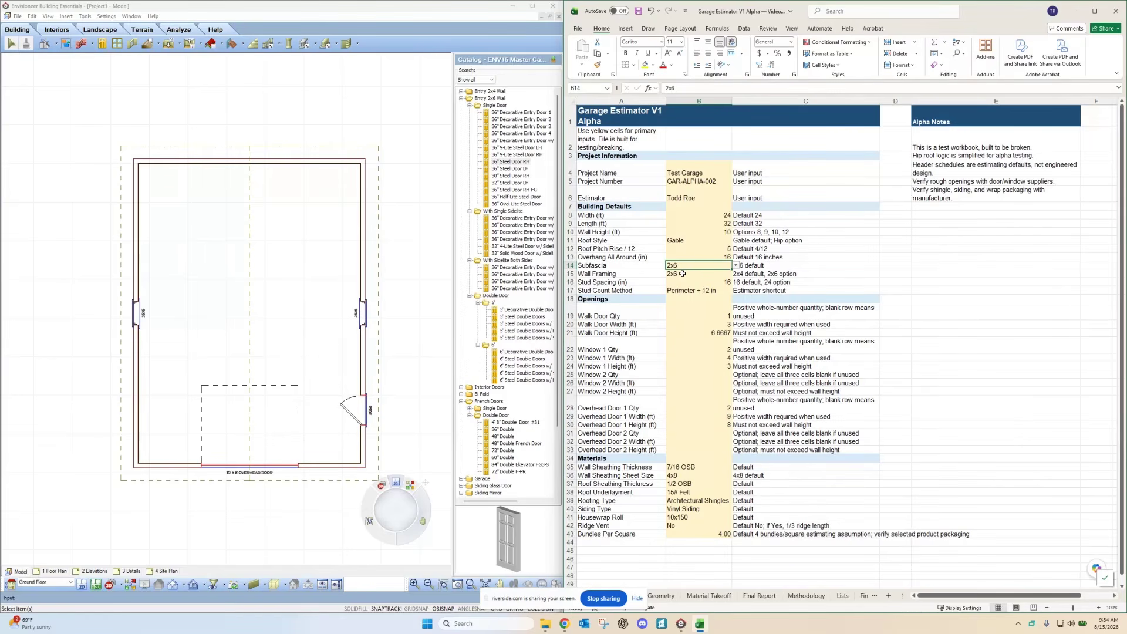
{"action": "left_click", "coordinate": [682, 273]}
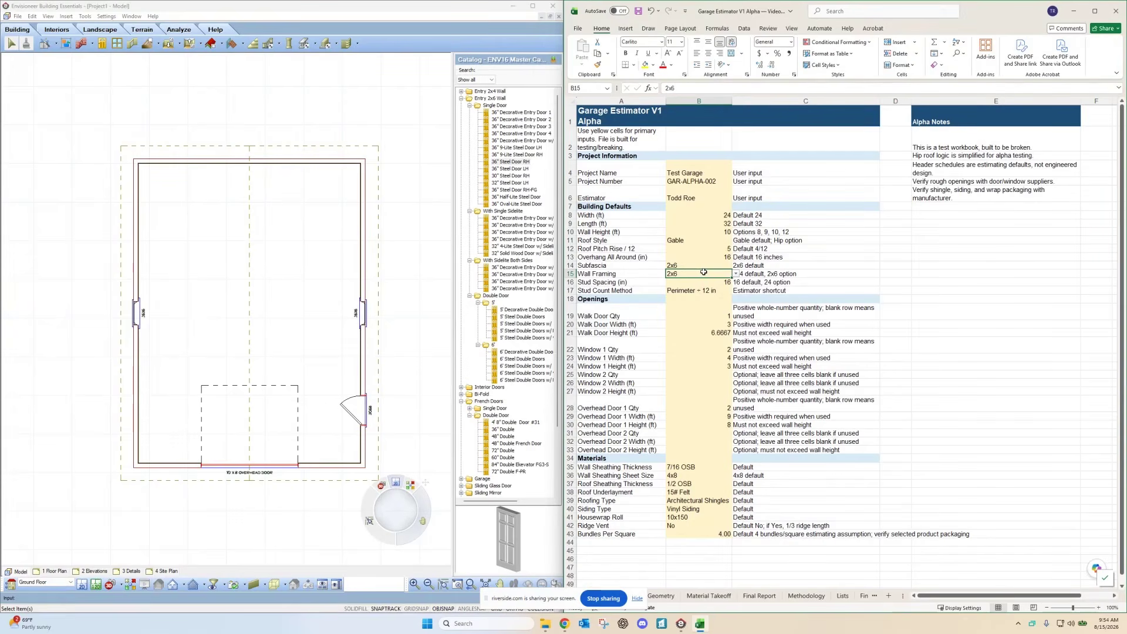
{"action": "left_click", "coordinate": [736, 274]}
{"action": "left_click", "coordinate": [693, 293]}
{"action": "left_click", "coordinate": [704, 282]}
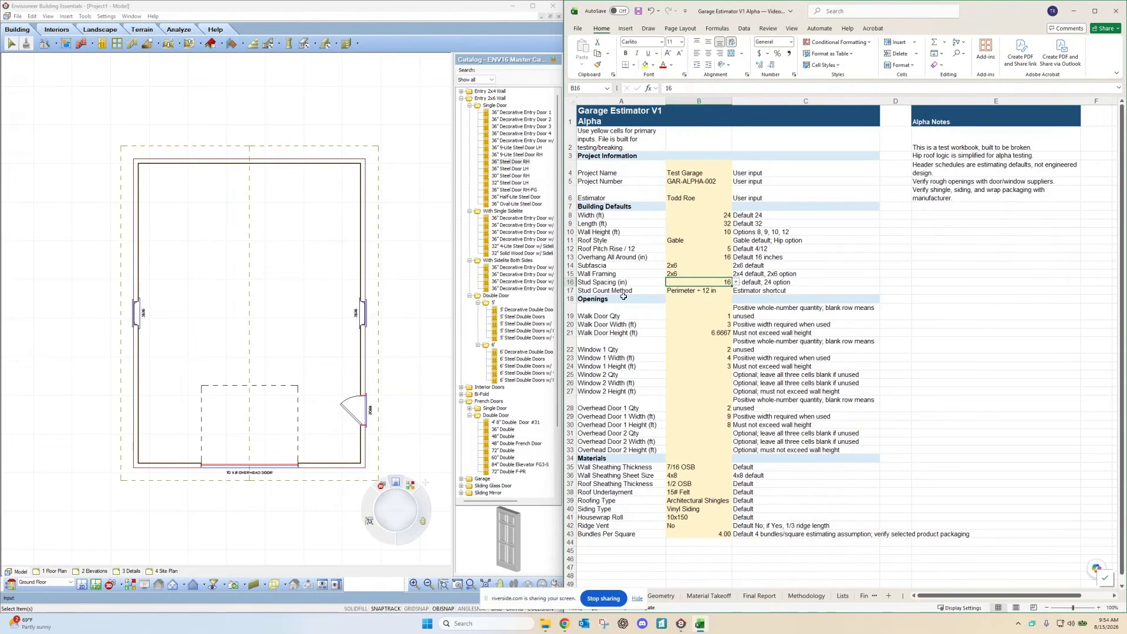
{"action": "left_click", "coordinate": [686, 291]}
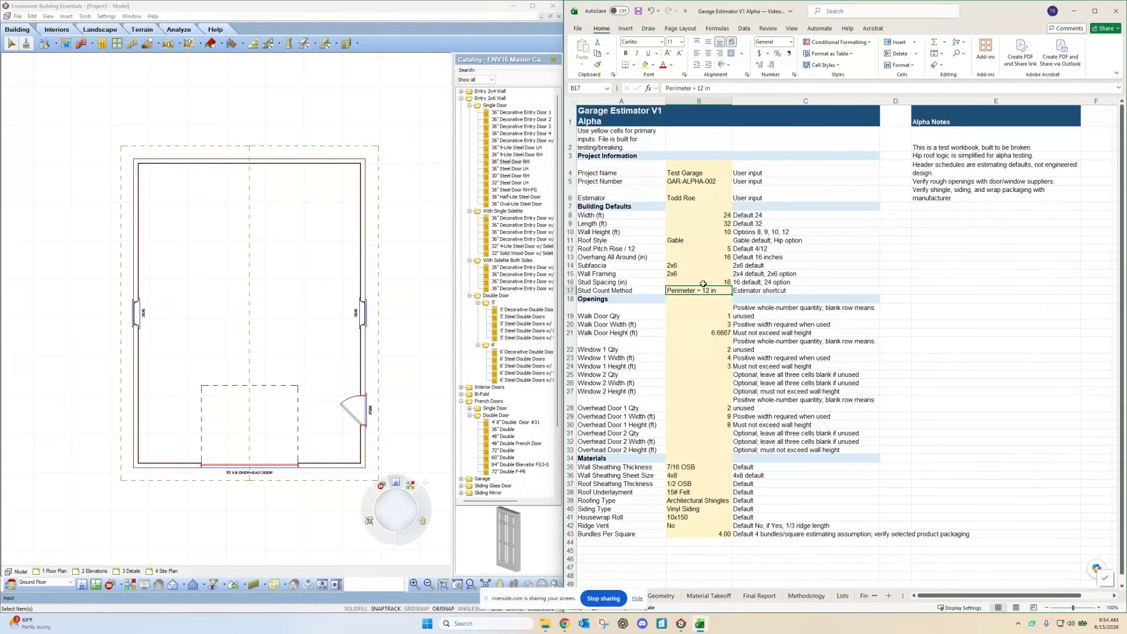
Step: Review the Walk Door quantity, width and height values
{"action": "left_click", "coordinate": [703, 316]}
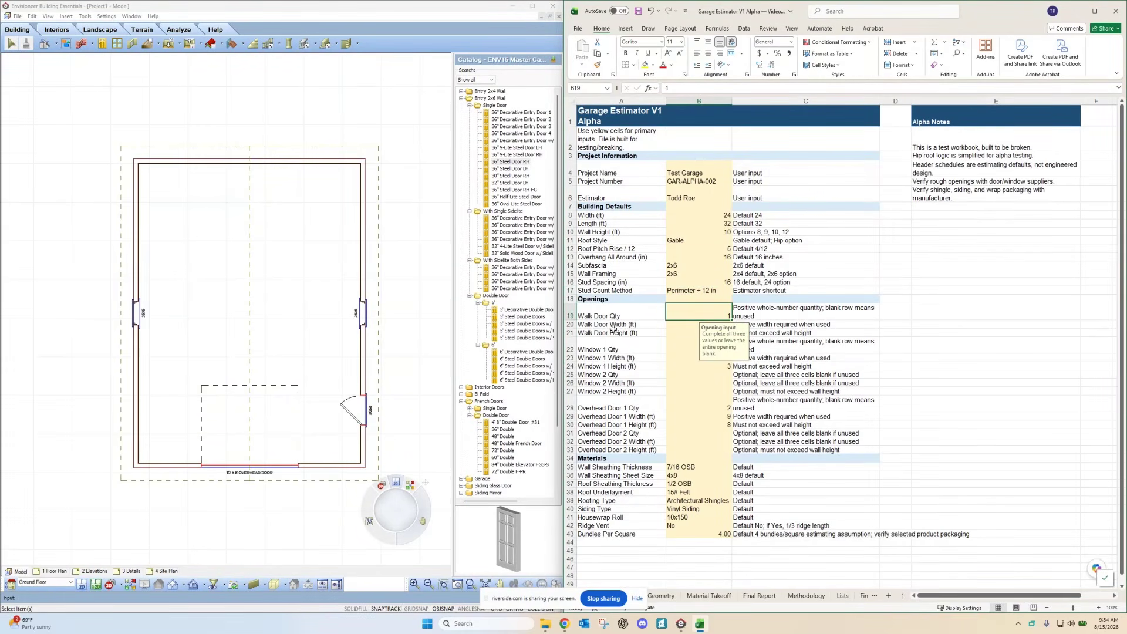
{"action": "left_click", "coordinate": [684, 324]}
{"action": "left_click", "coordinate": [675, 336]}
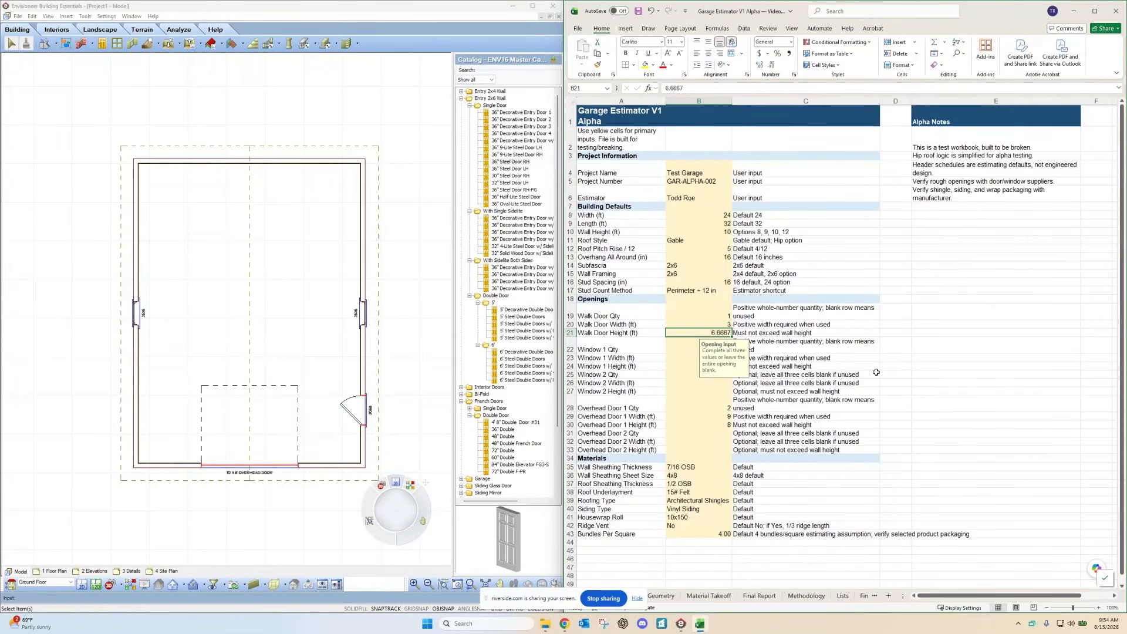
{"action": "left_click", "coordinate": [916, 346]}
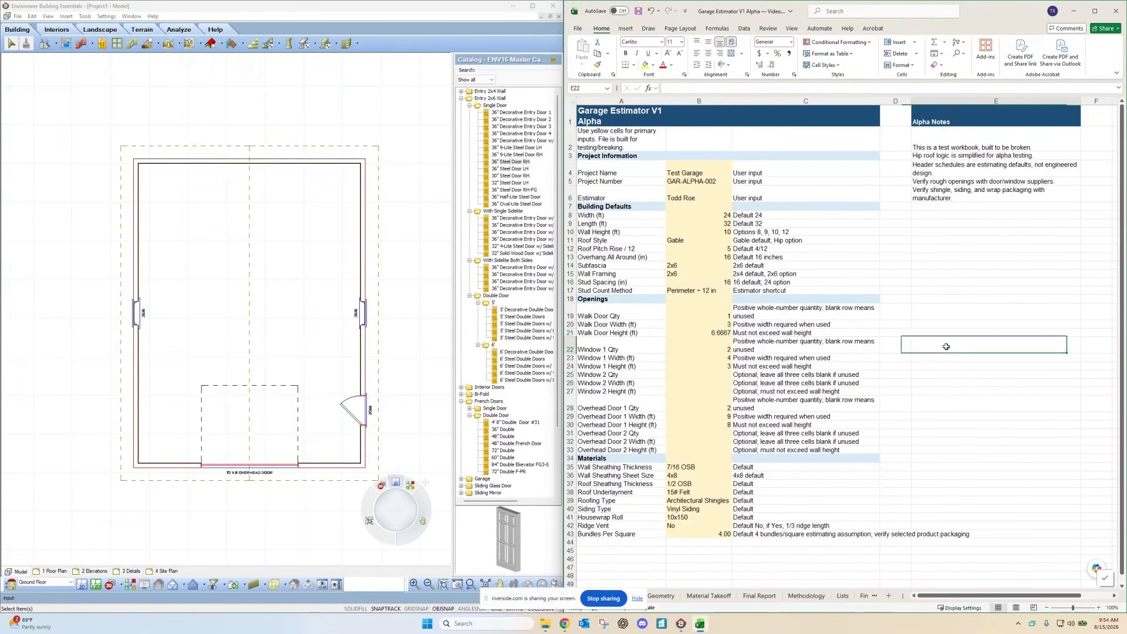
Step: Set Window 1 to 2.5 ft wide and 3.5 ft high
{"action": "left_click", "coordinate": [694, 346]}
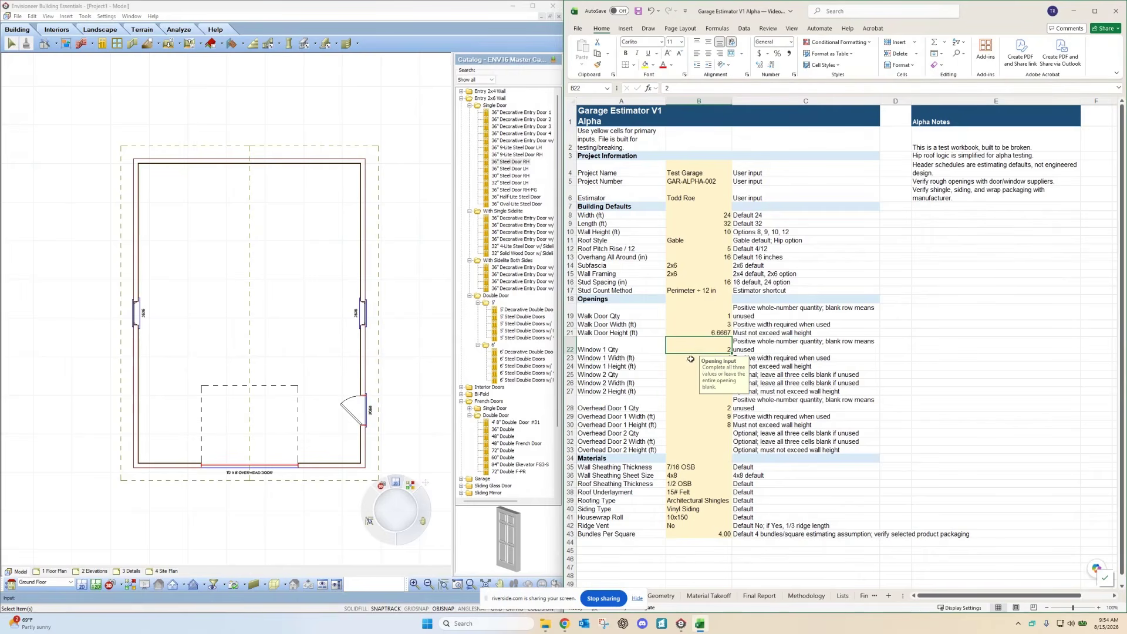
{"action": "left_click", "coordinate": [692, 359]}
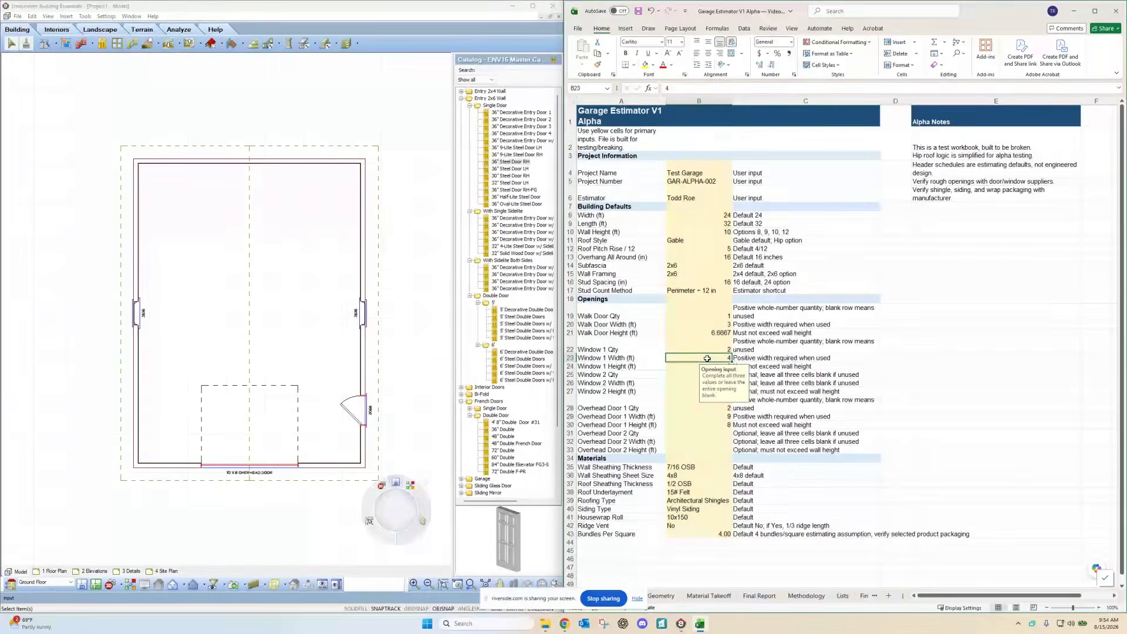
{"action": "type", "text": "2.5"}
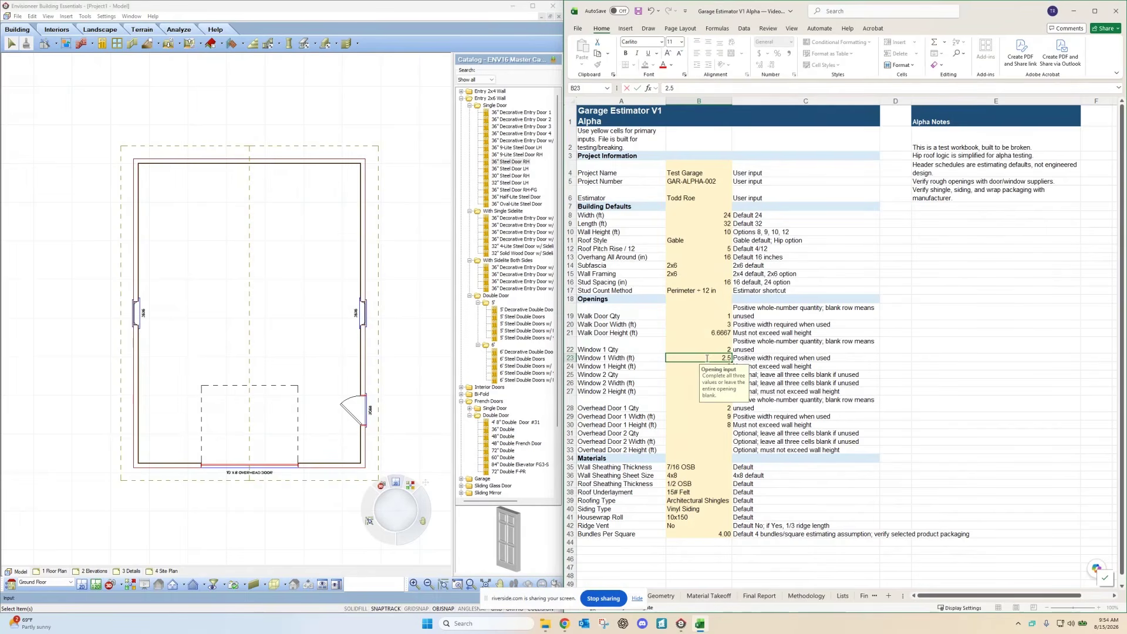
{"action": "left_click", "coordinate": [684, 367]}
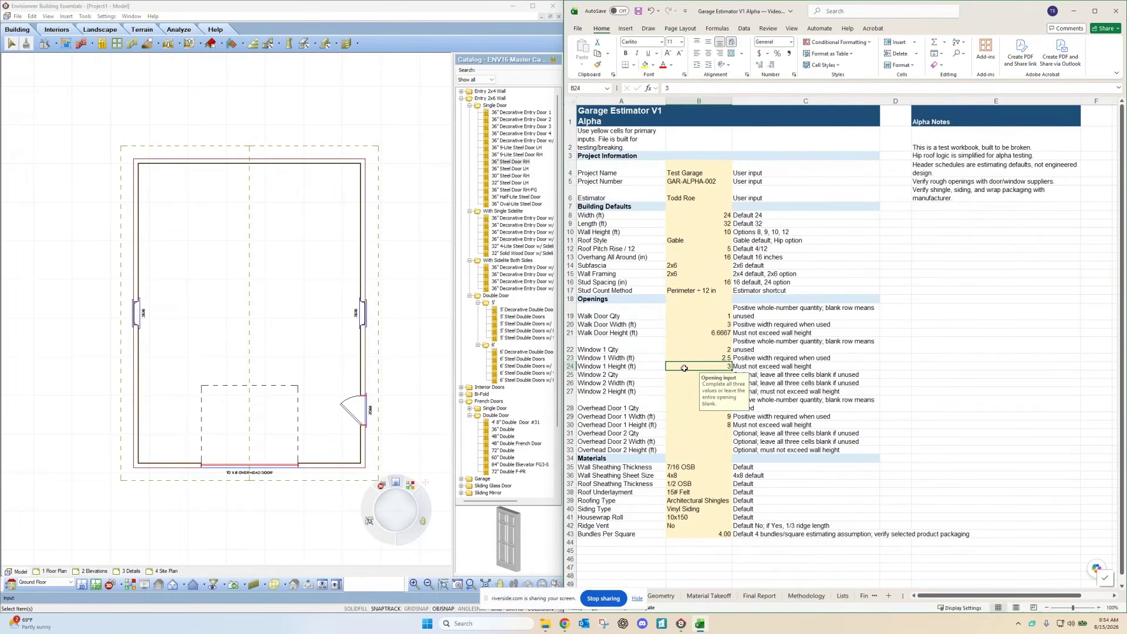
{"action": "type", "text": "3.5"}
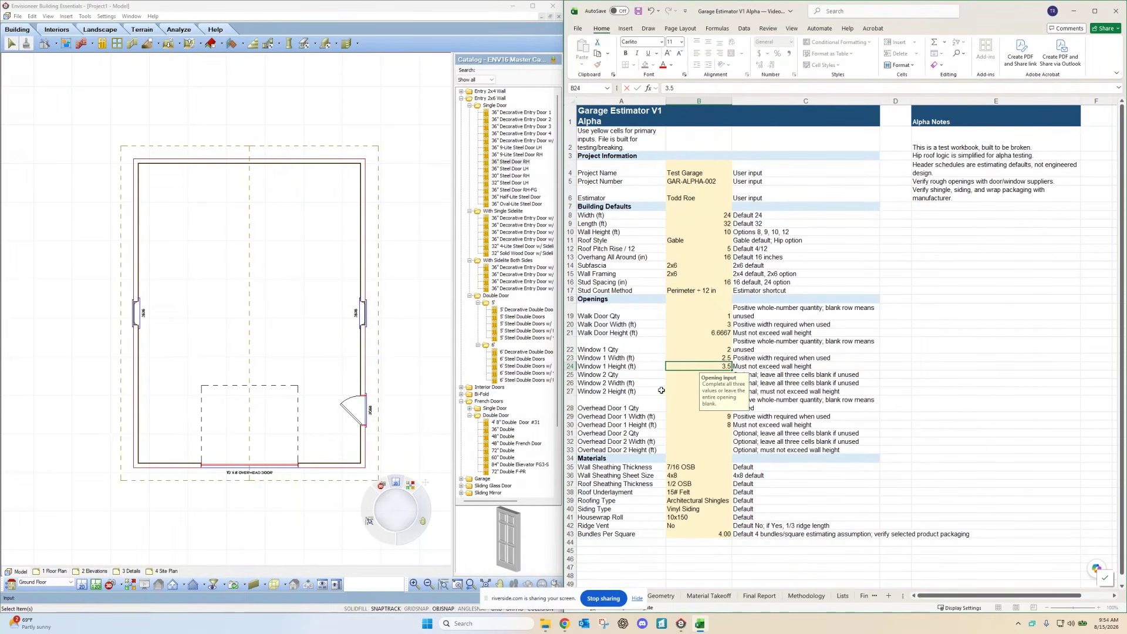
{"action": "left_click", "coordinate": [675, 379]}
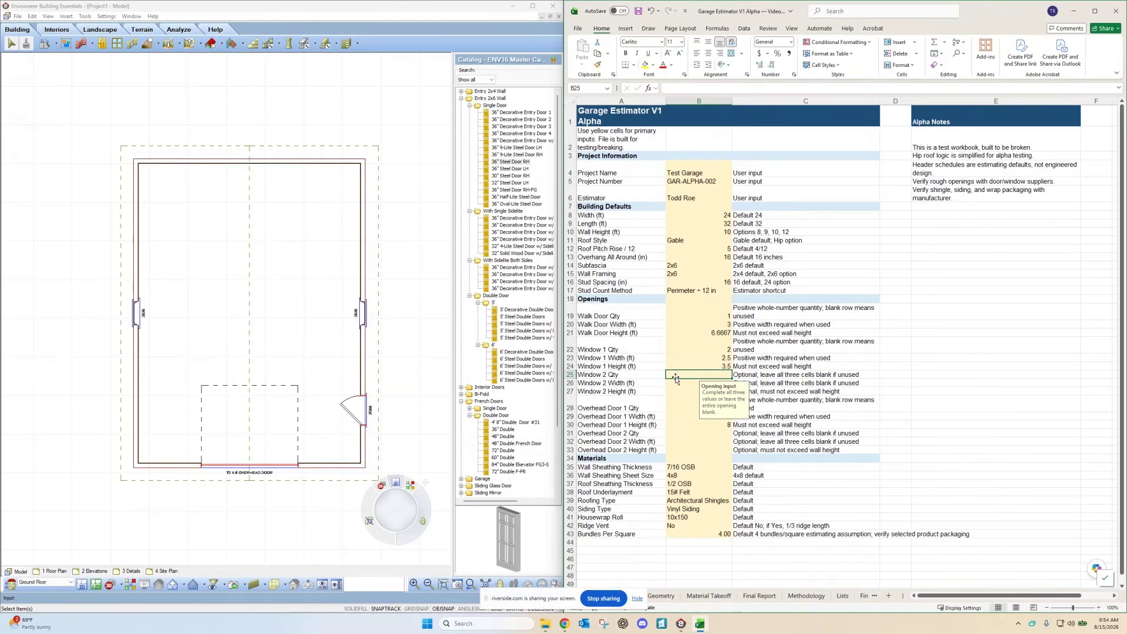
Step: Try Window 2 quantity 2, then 0 for quantity, width and height, cancelling the validation error
{"action": "type", "text": "2"}
{"action": "left_click", "coordinate": [1022, 373]}
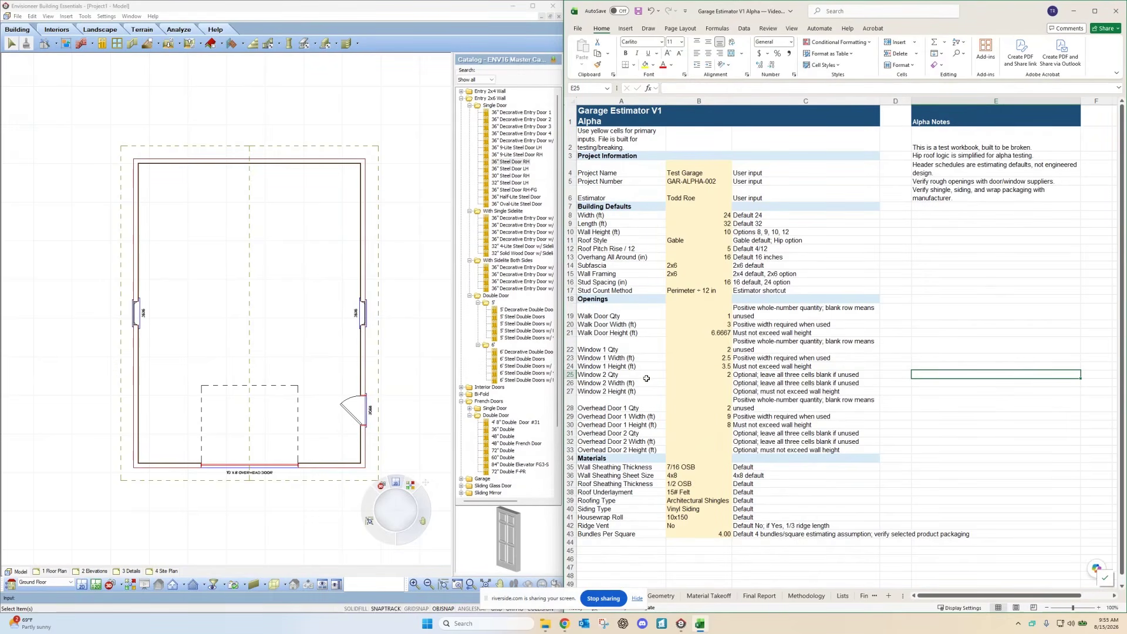
{"action": "left_click", "coordinate": [712, 373]}
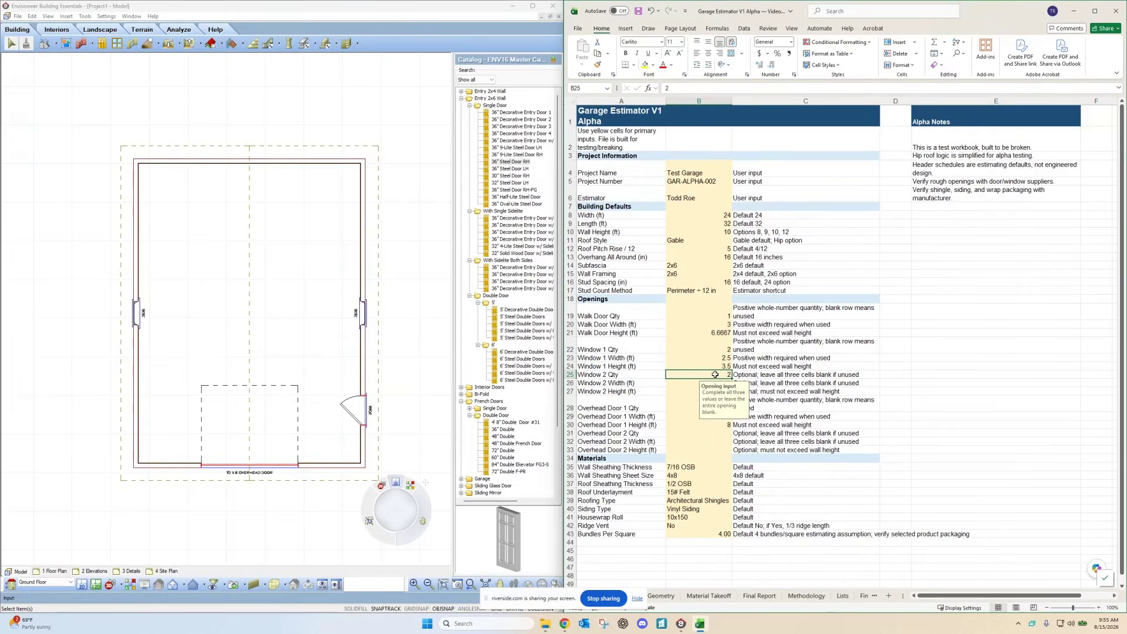
{"action": "type", "text": "0"}
{"action": "key", "text": "Return"}
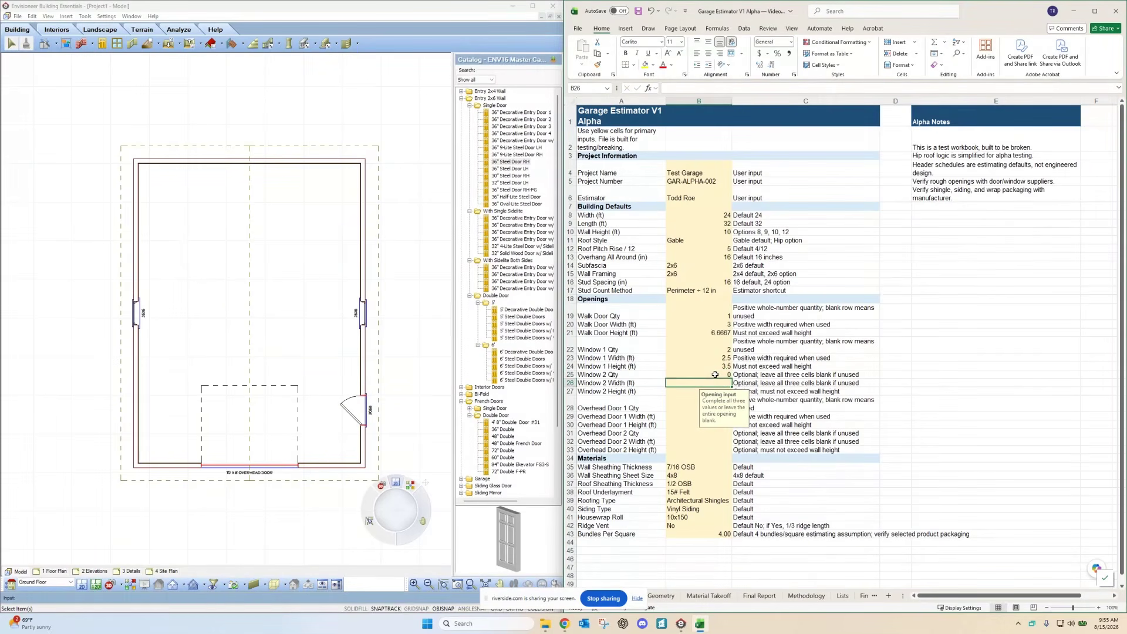
{"action": "type", "text": "0"}
{"action": "key", "text": "Return"}
{"action": "type", "text": "0"}
{"action": "key", "text": "Return"}
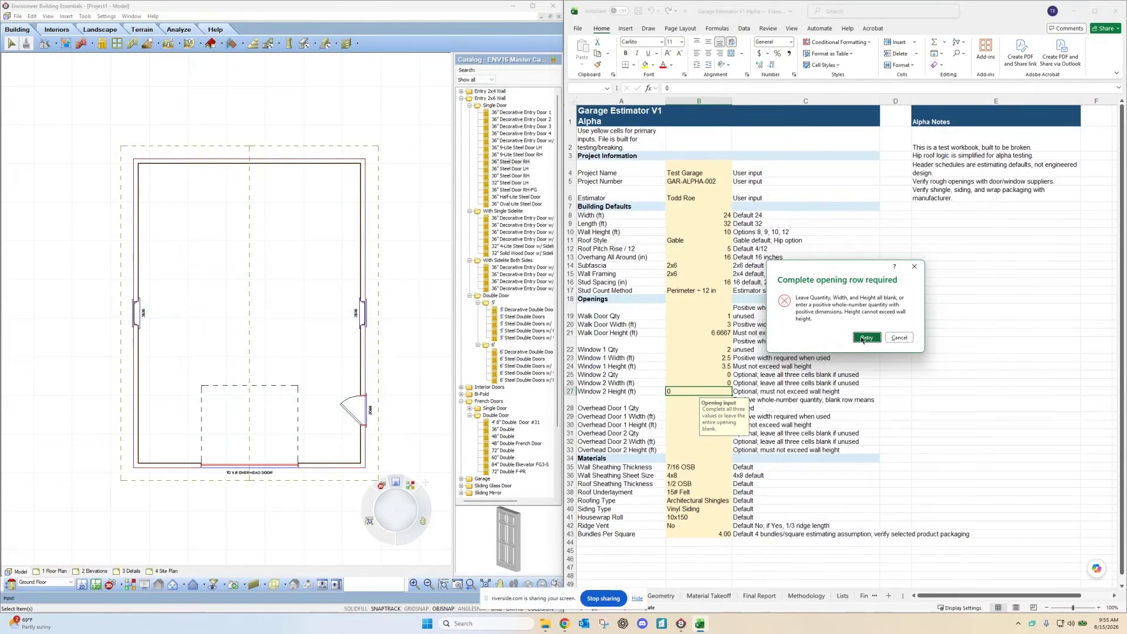
{"action": "left_click", "coordinate": [891, 338]}
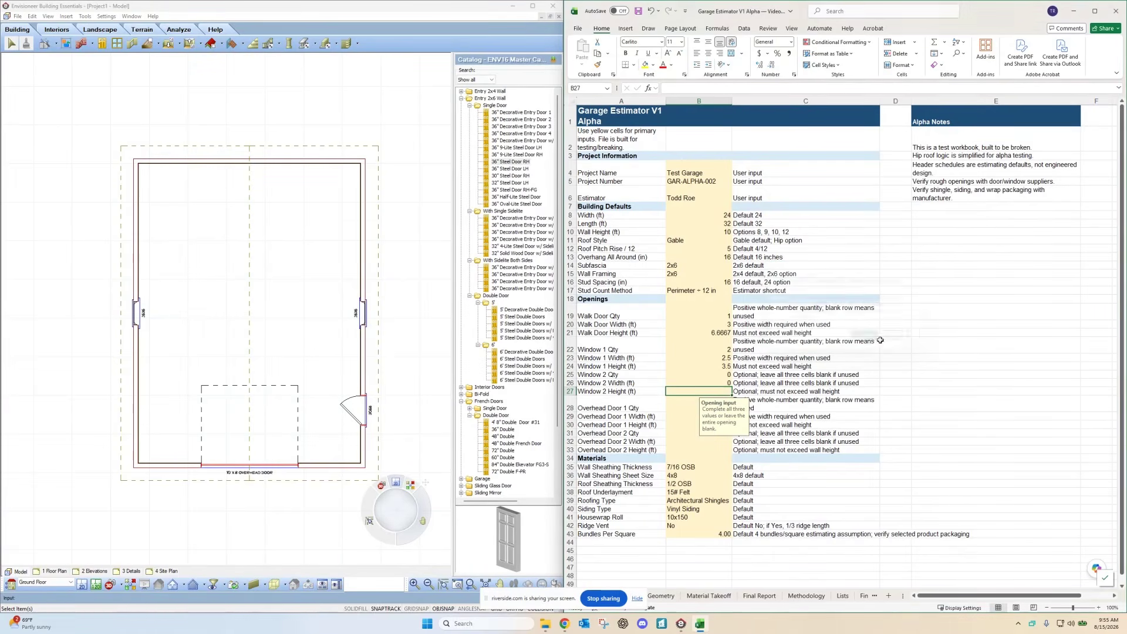
Step: Clear the Window 2 width so its cells stay blank
{"action": "left_click", "coordinate": [725, 382]}
{"action": "key", "text": "BackSpace"}
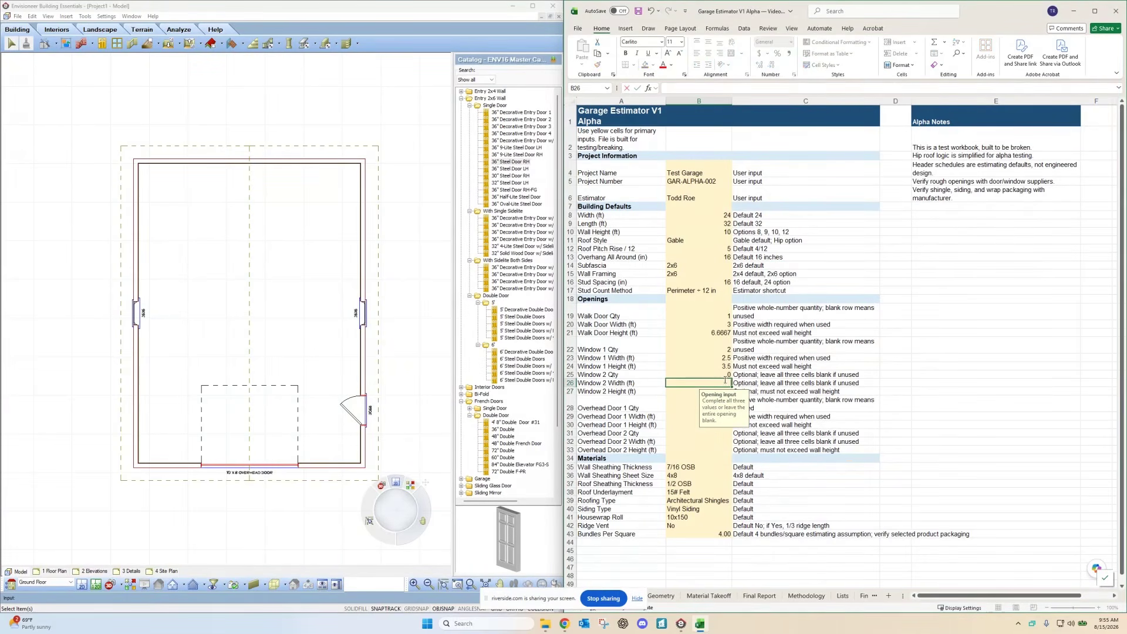
{"action": "left_click", "coordinate": [725, 374]}
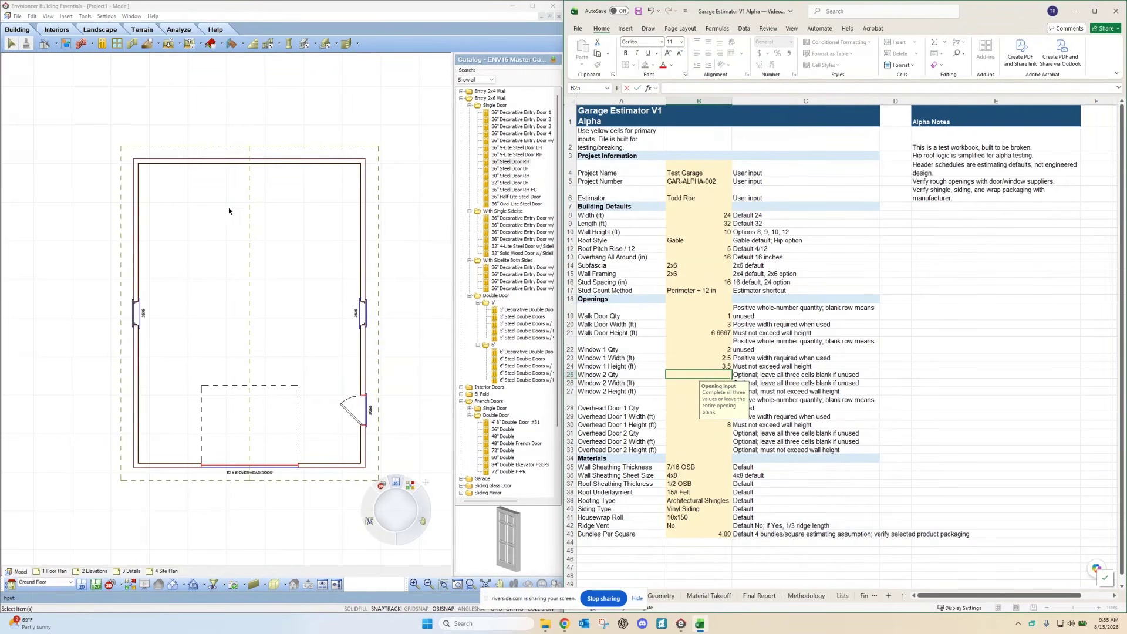
{"action": "scroll", "coordinate": [614, 369], "scroll_direction": "down", "scroll_amount": 1}
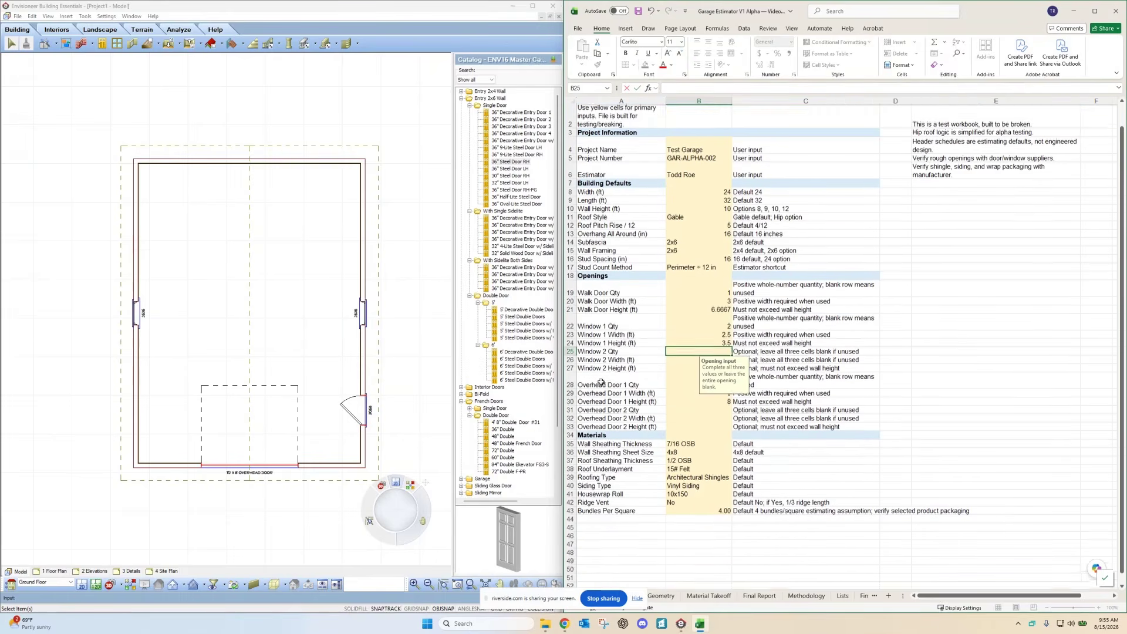
{"action": "left_click", "coordinate": [935, 373]}
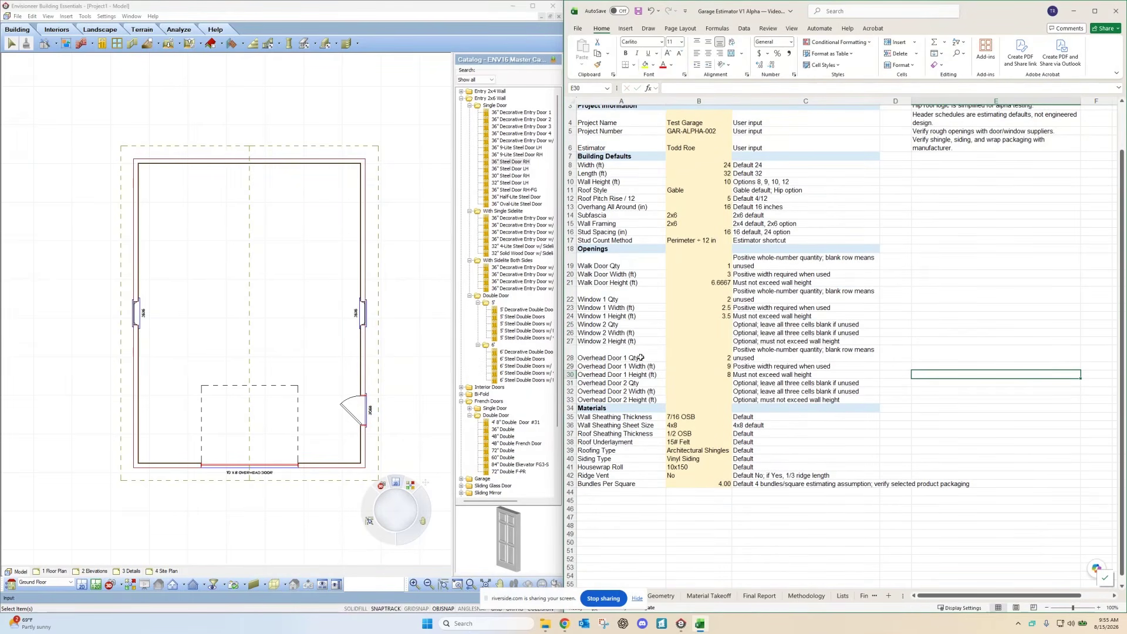
{"action": "left_click", "coordinate": [710, 356]}
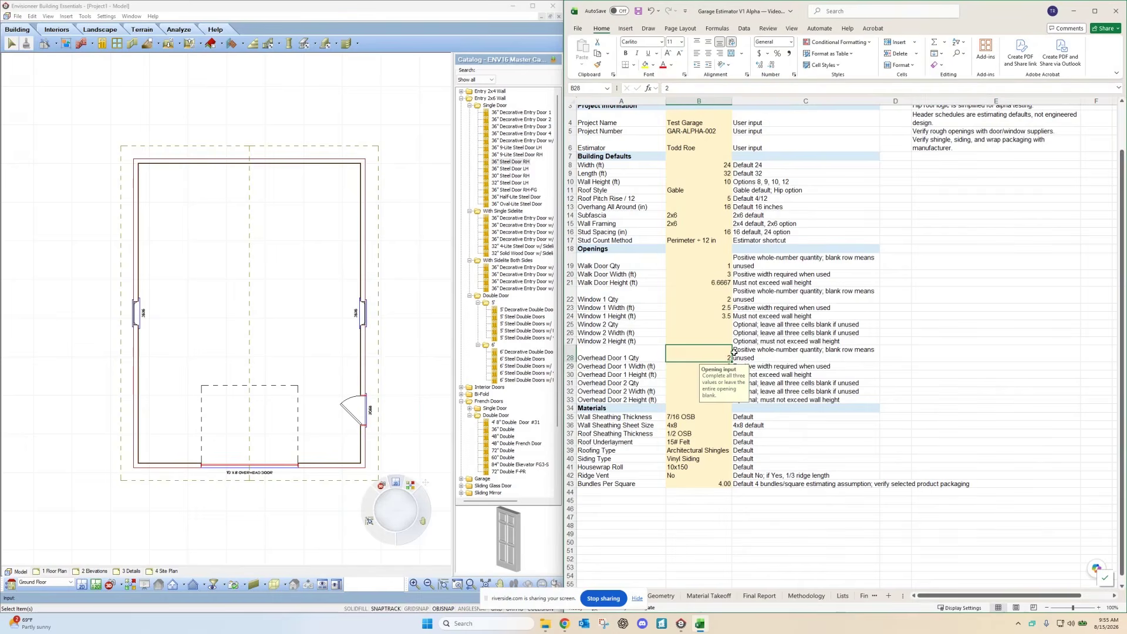
{"action": "type", "text": "1"}
{"action": "key", "text": "Return"}
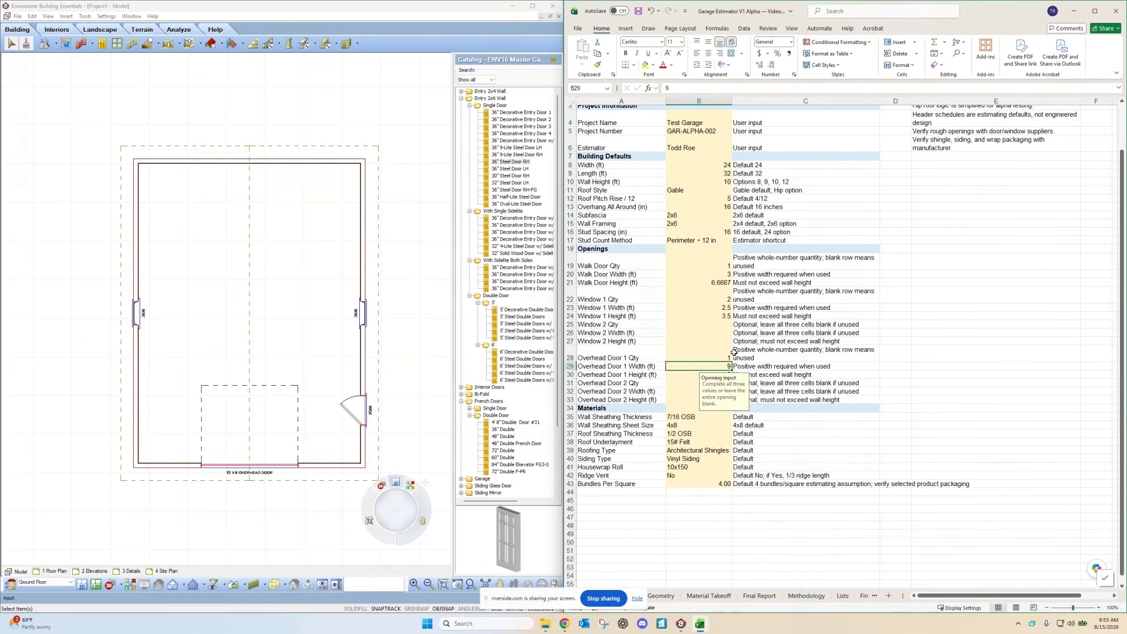
{"action": "left_click", "coordinate": [1014, 376]}
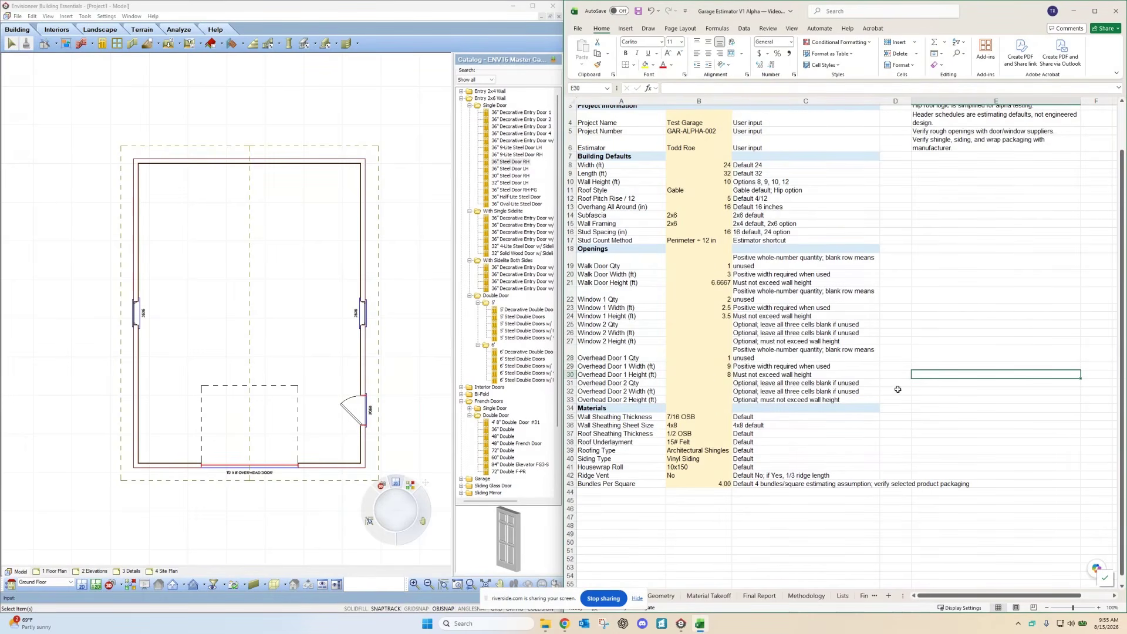
{"action": "left_click", "coordinate": [719, 367]}
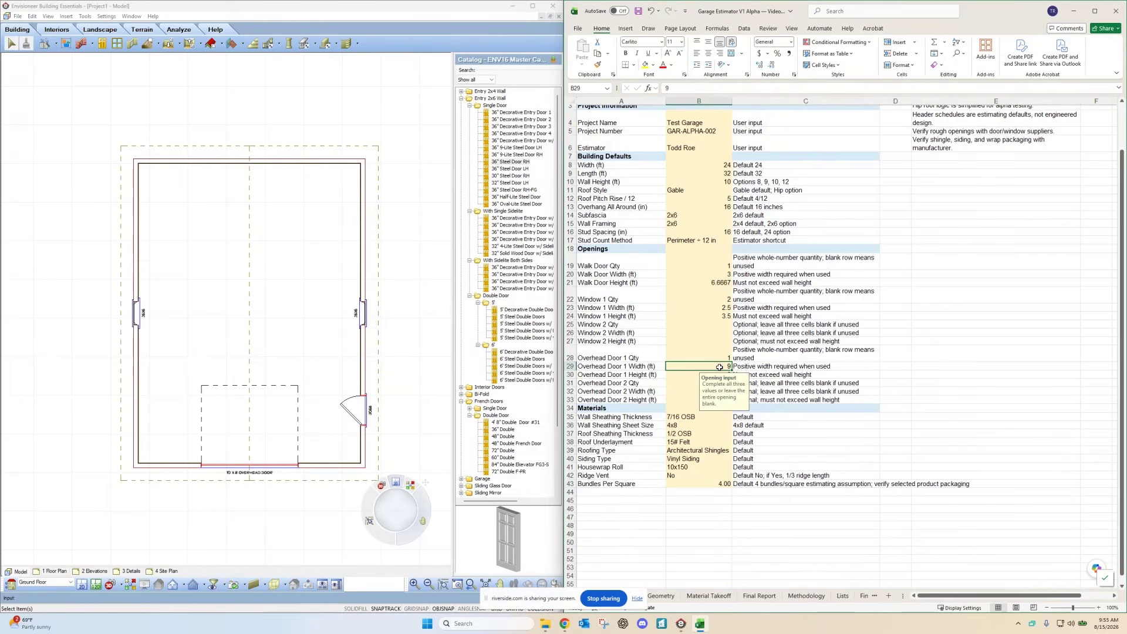
{"action": "type", "text": "10"}
{"action": "key", "text": "Return"}
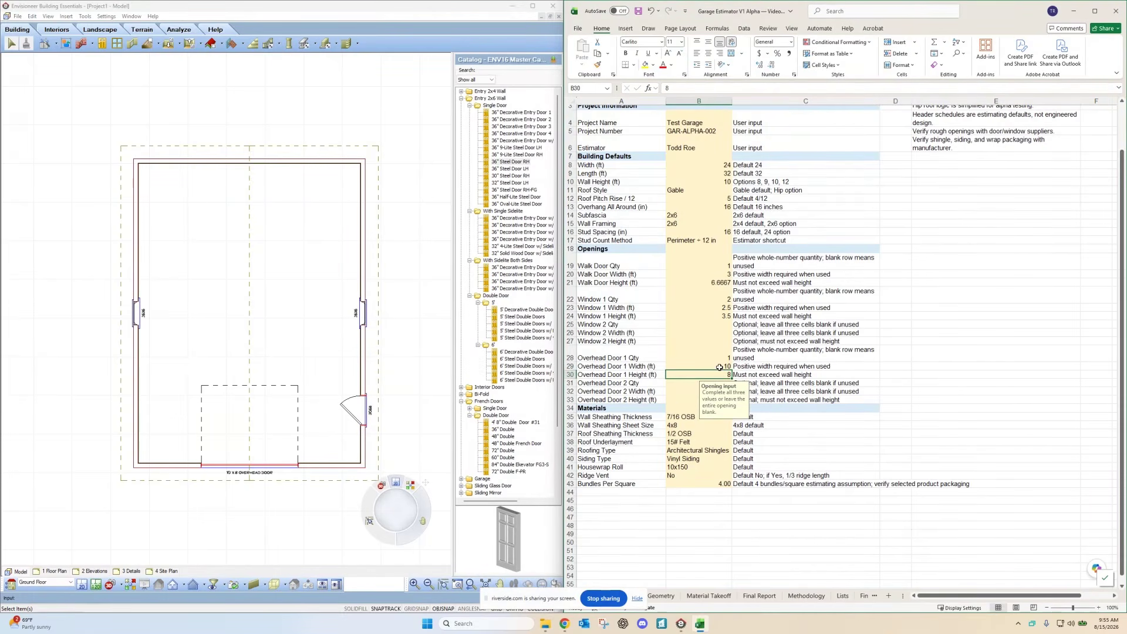
{"action": "left_click", "coordinate": [678, 390]}
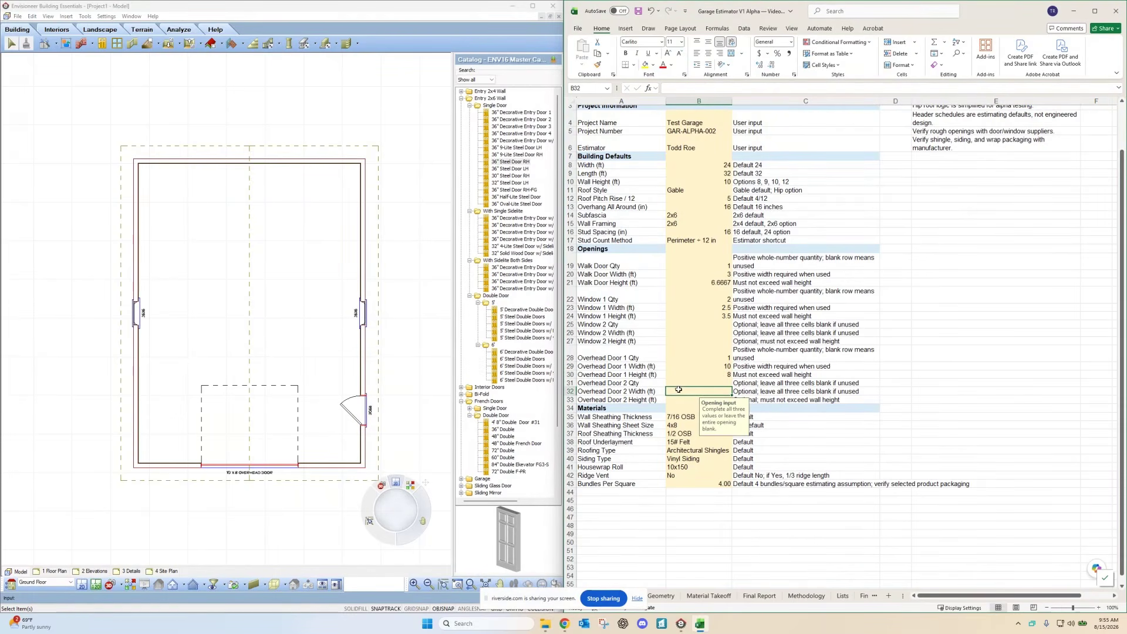
{"action": "left_click", "coordinate": [861, 425]}
{"action": "left_click", "coordinate": [936, 419]}
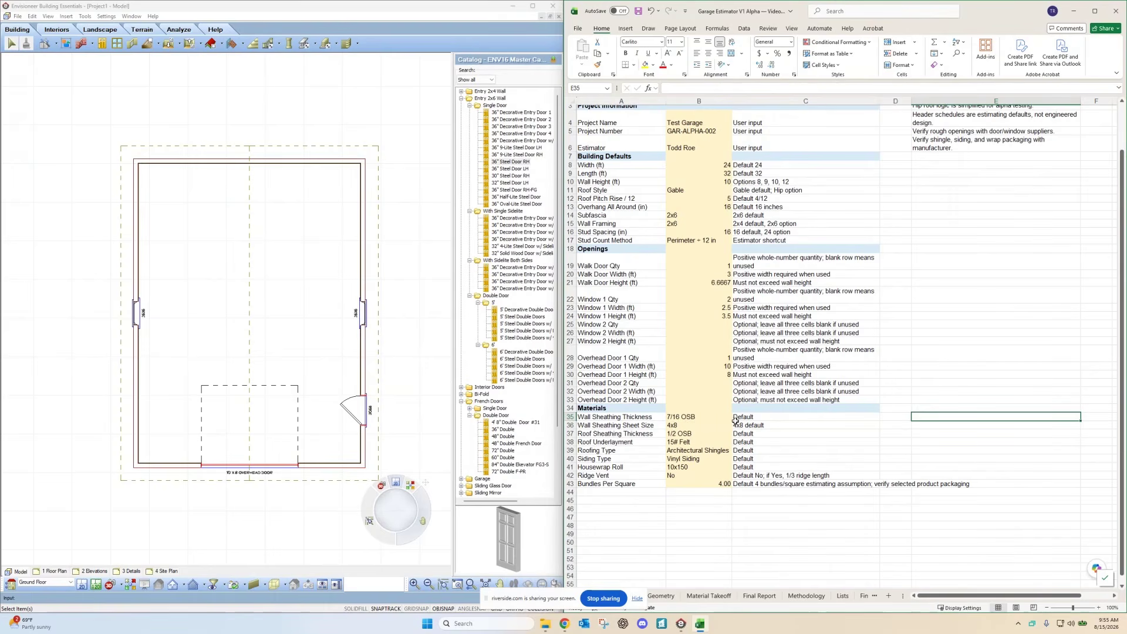
Step: Set roof sheathing to 5/8 OSB and roof underlayment to Synthetic
{"action": "left_click", "coordinate": [696, 433]}
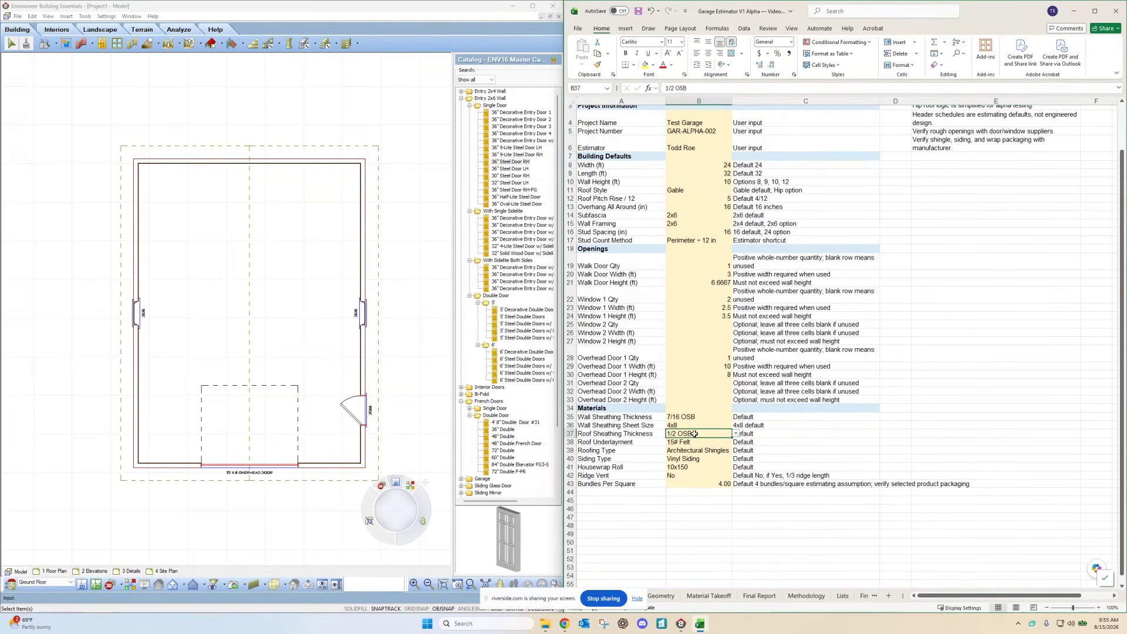
{"action": "left_click", "coordinate": [736, 434]}
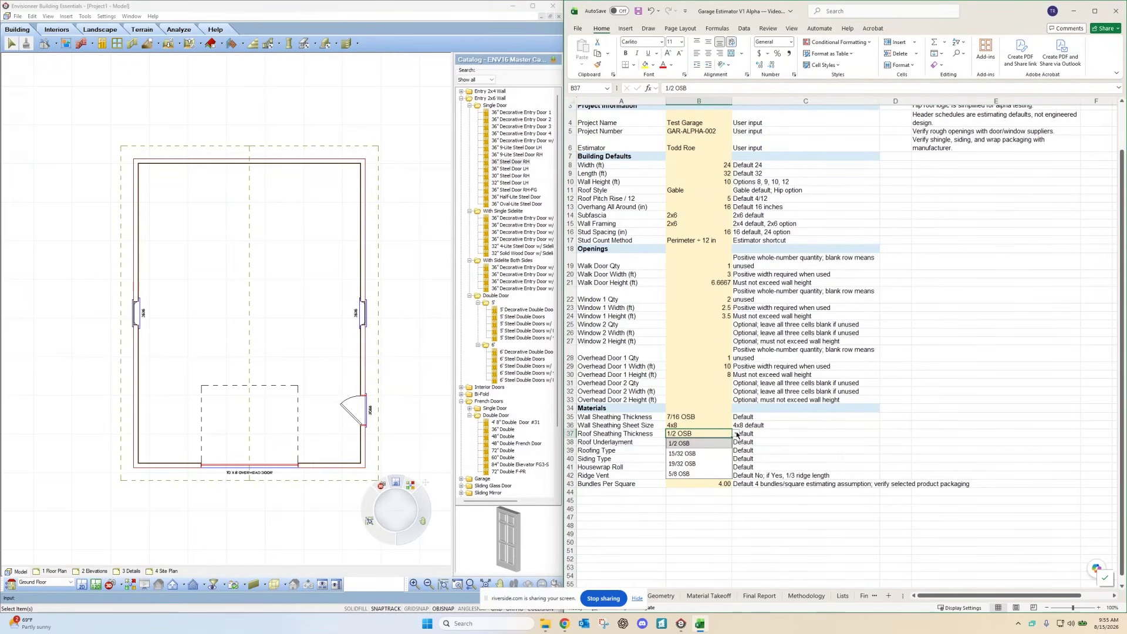
{"action": "left_click", "coordinate": [680, 474]}
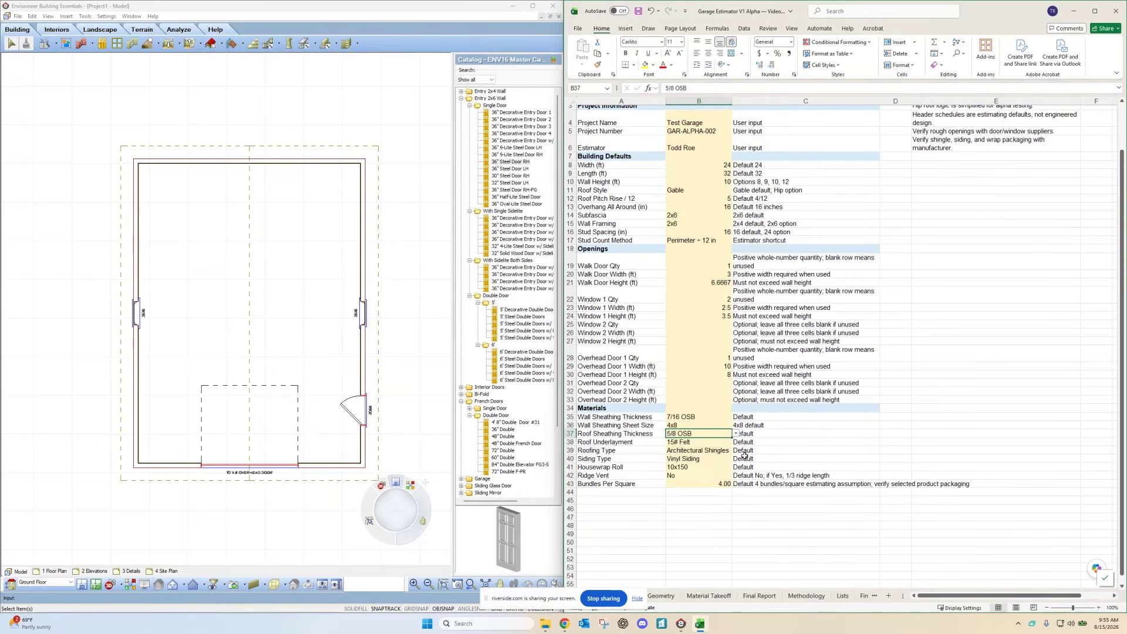
{"action": "left_click", "coordinate": [693, 443]}
{"action": "left_click", "coordinate": [735, 442]}
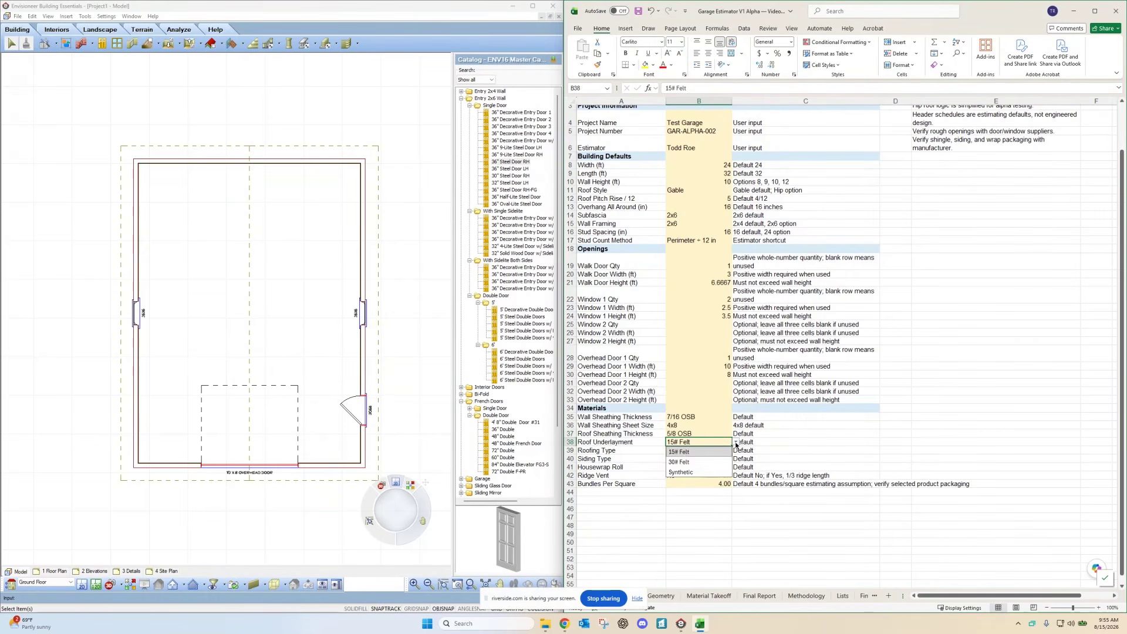
{"action": "left_click", "coordinate": [690, 472]}
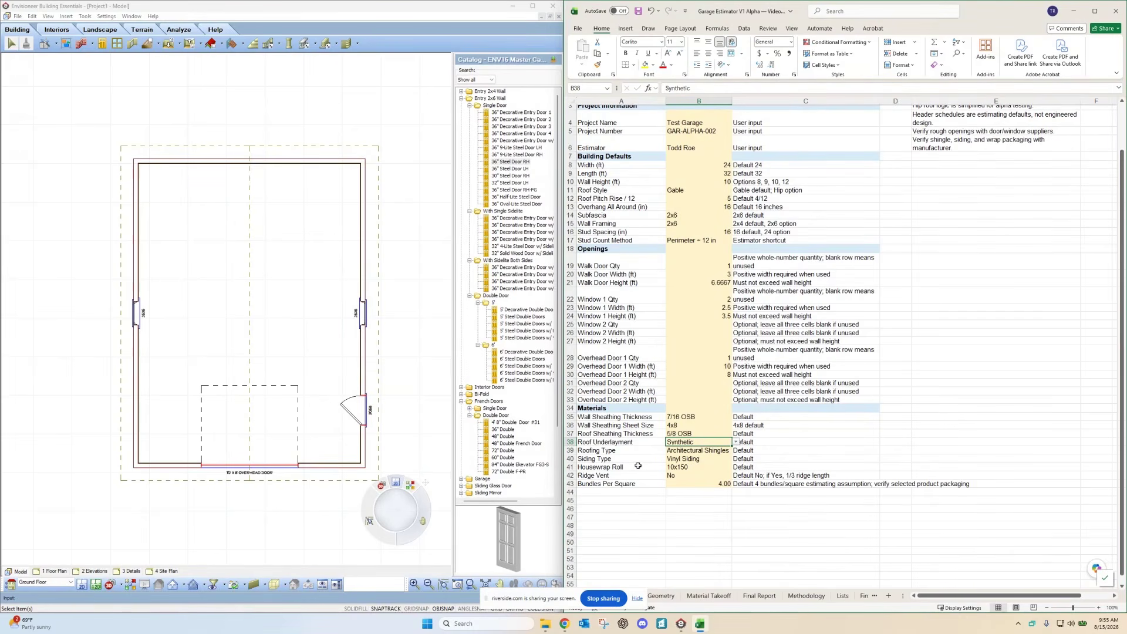
Step: Set siding type to LP SmartSide and the housewrap roll to 9x150
{"action": "left_click", "coordinate": [710, 459]}
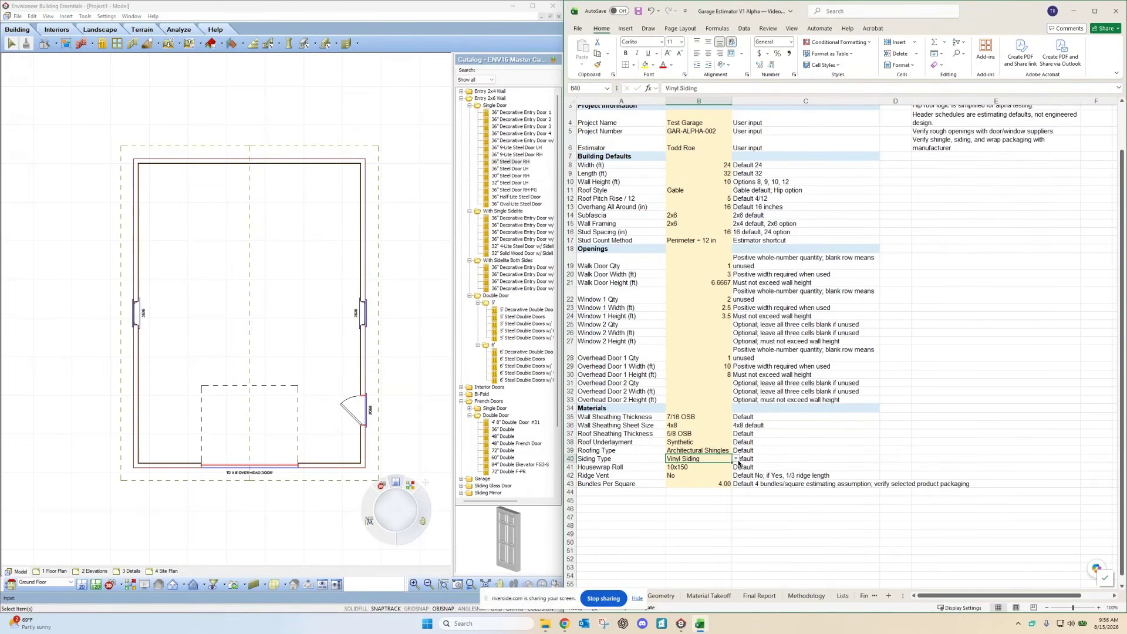
{"action": "left_click", "coordinate": [736, 459]}
{"action": "left_click", "coordinate": [689, 475]}
{"action": "left_click", "coordinate": [680, 467]}
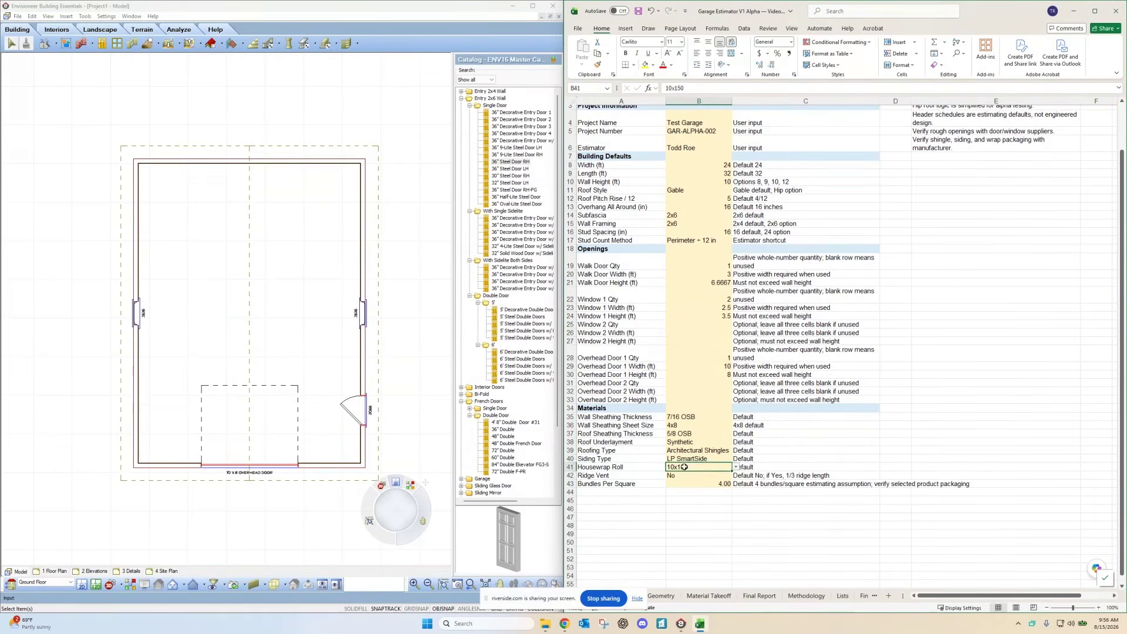
{"action": "left_click", "coordinate": [736, 468]}
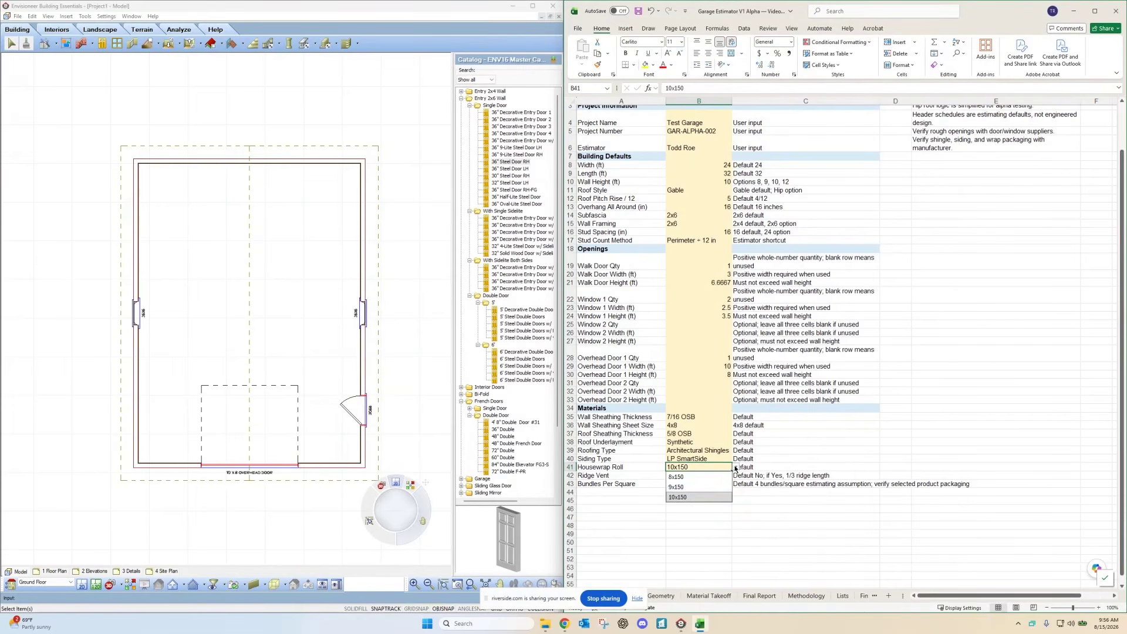
{"action": "left_click", "coordinate": [694, 475]}
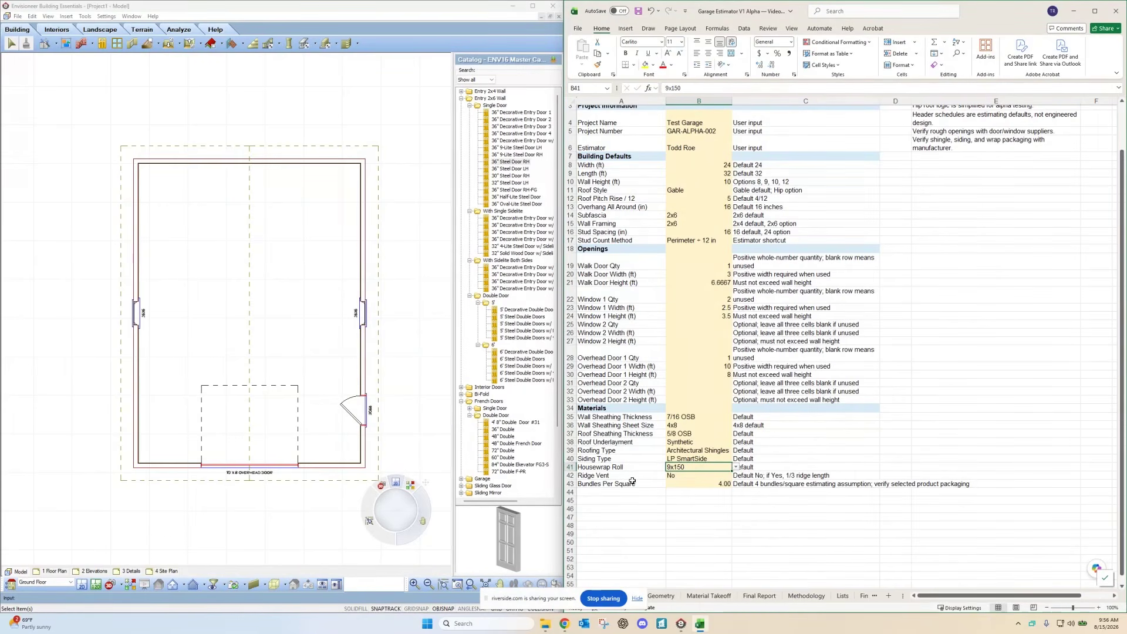
Step: Change Ridge Vent from No to Yes
{"action": "left_click", "coordinate": [683, 479]}
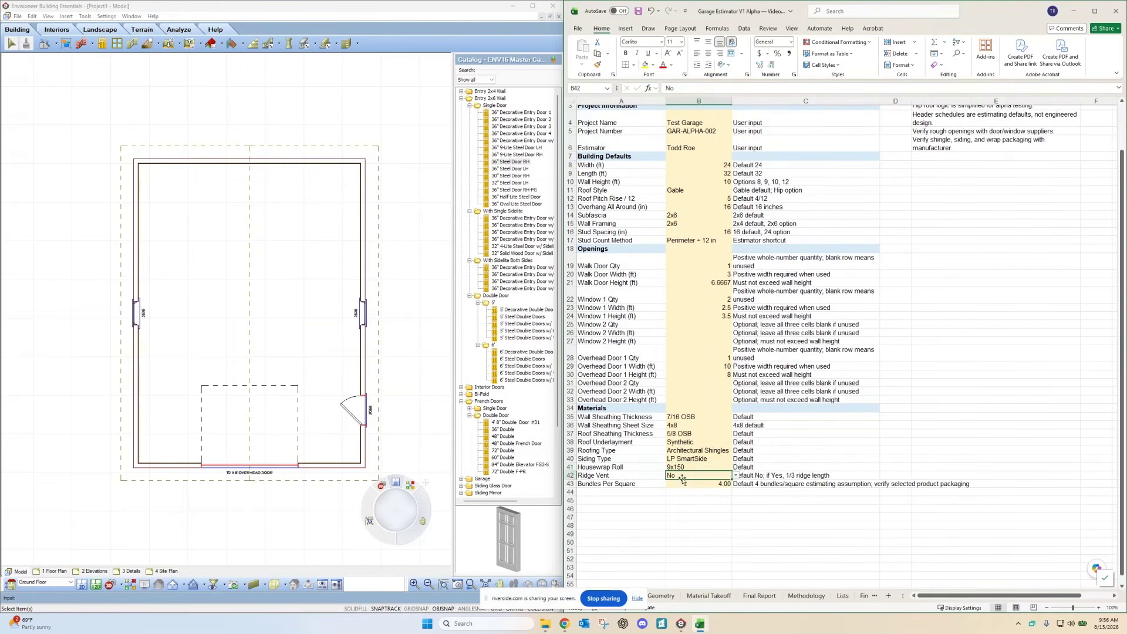
{"action": "left_click", "coordinate": [736, 476]}
{"action": "left_click", "coordinate": [686, 485]}
{"action": "scroll", "coordinate": [685, 375], "scroll_direction": "up", "scroll_amount": 1}
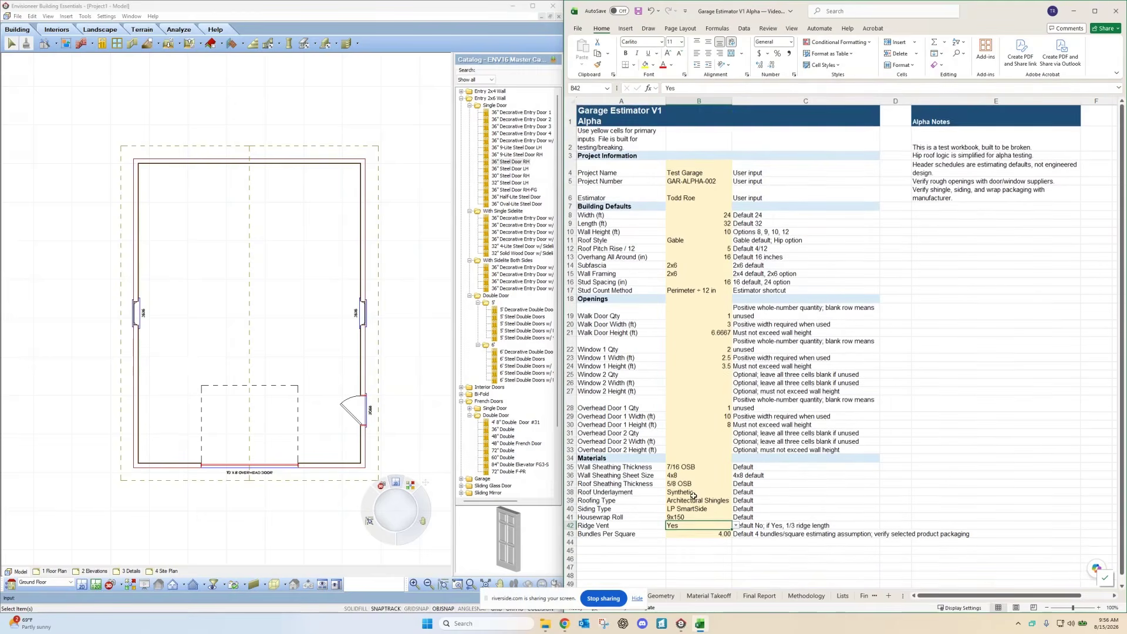
{"action": "scroll", "coordinate": [685, 352], "scroll_direction": "down", "scroll_amount": 1}
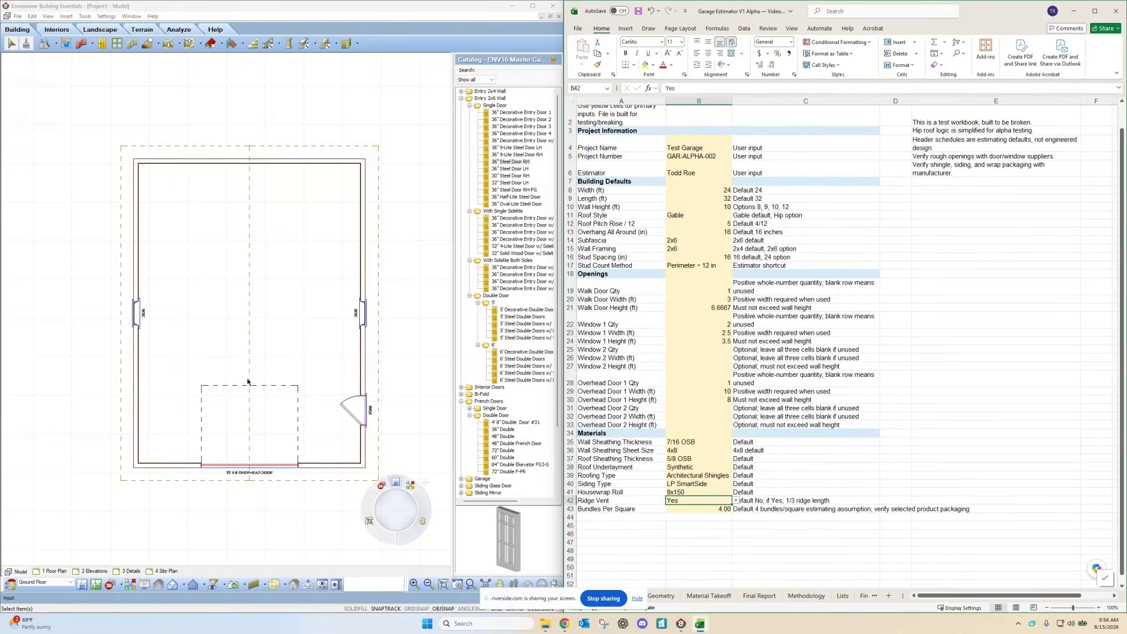
Step: Add automatic interior dimensions to the garage floor plan
{"action": "left_click", "coordinate": [167, 110]}
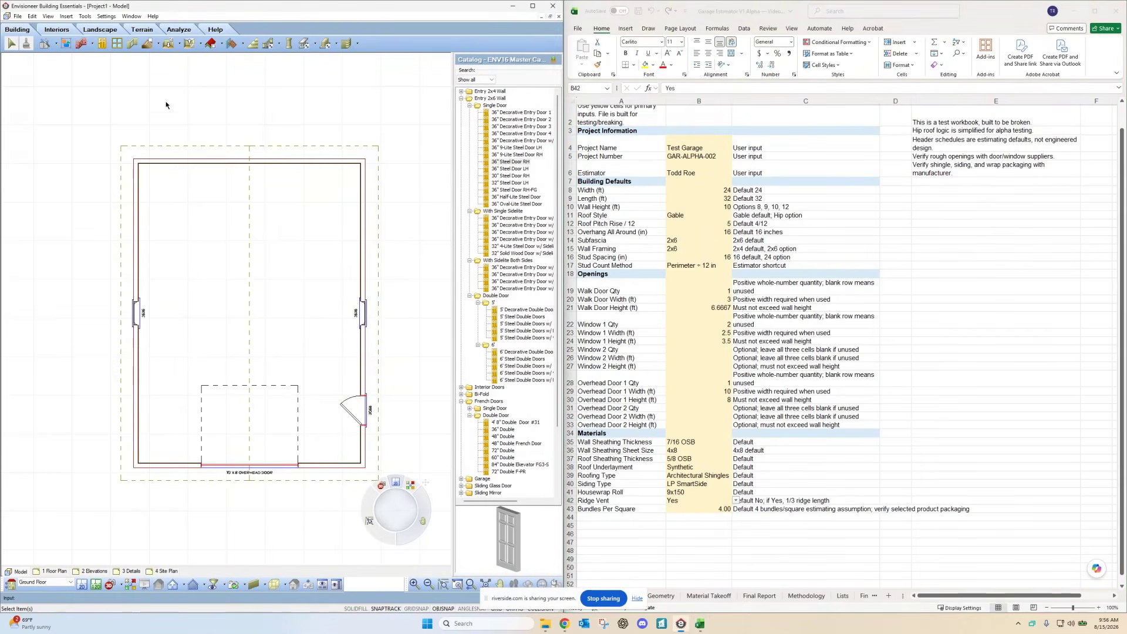
{"action": "left_click", "coordinate": [85, 16]}
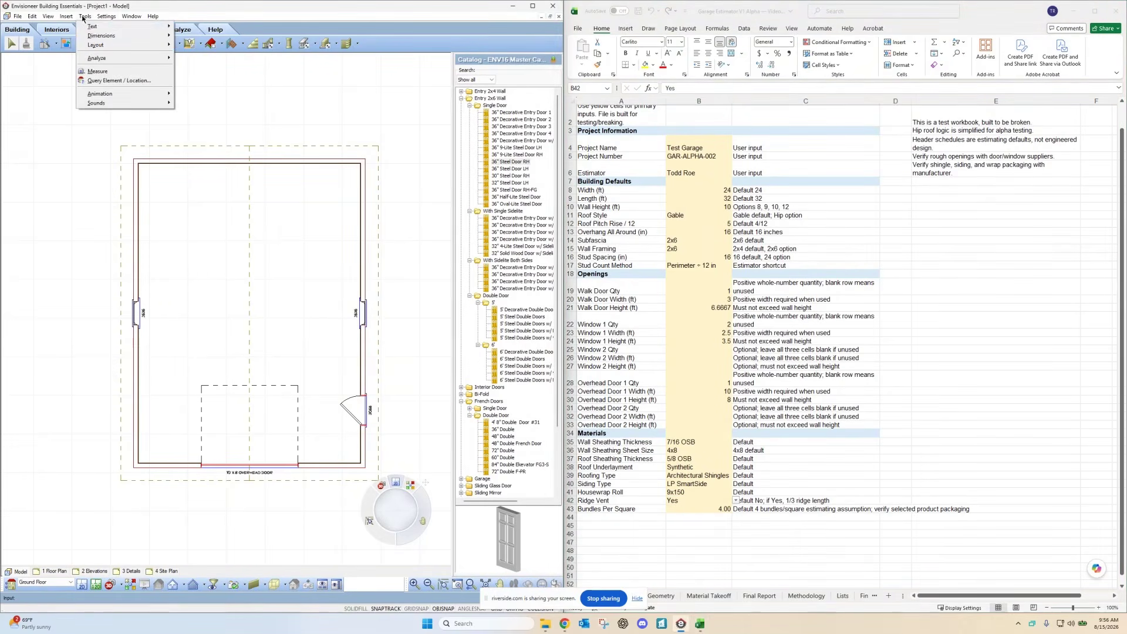
{"action": "mouse_move", "coordinate": [100, 36]}
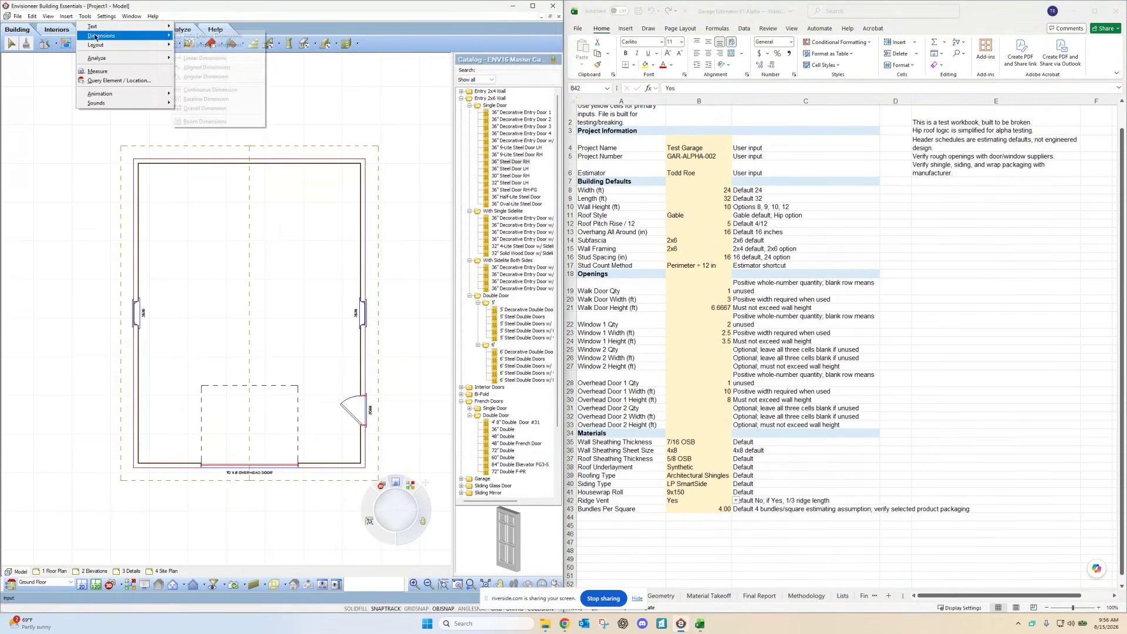
{"action": "left_click", "coordinate": [198, 45]}
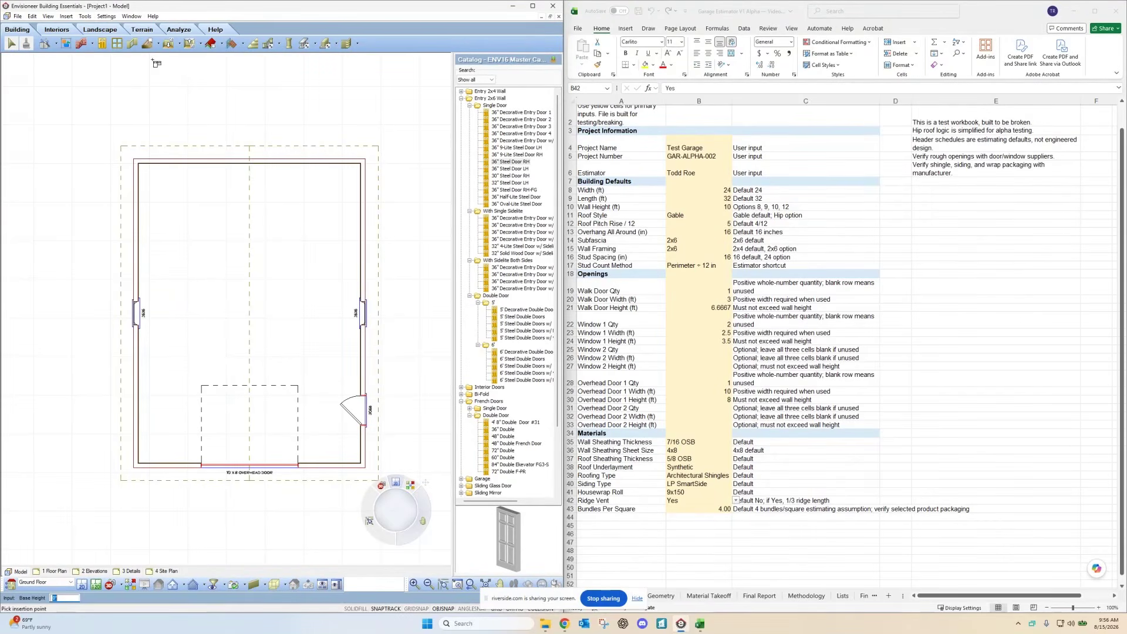
Step: Add automatic exterior dimensions: 24'-0" by 32'-0" overall with 12'-0" and 16'-0" segments
{"action": "left_click", "coordinate": [91, 17]}
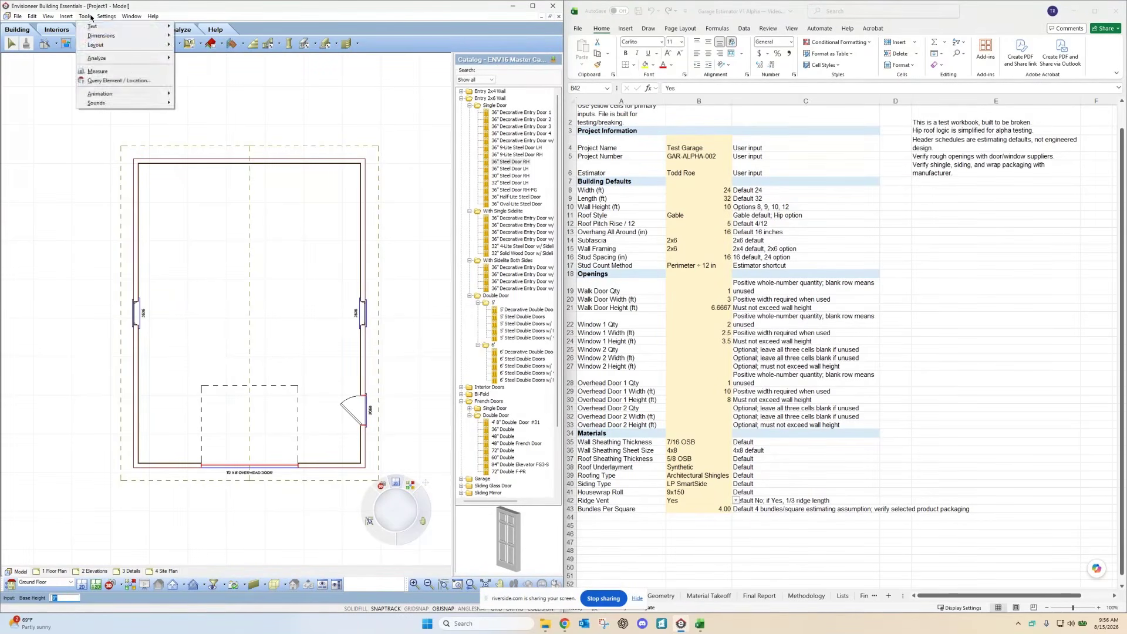
{"action": "mouse_move", "coordinate": [95, 36]}
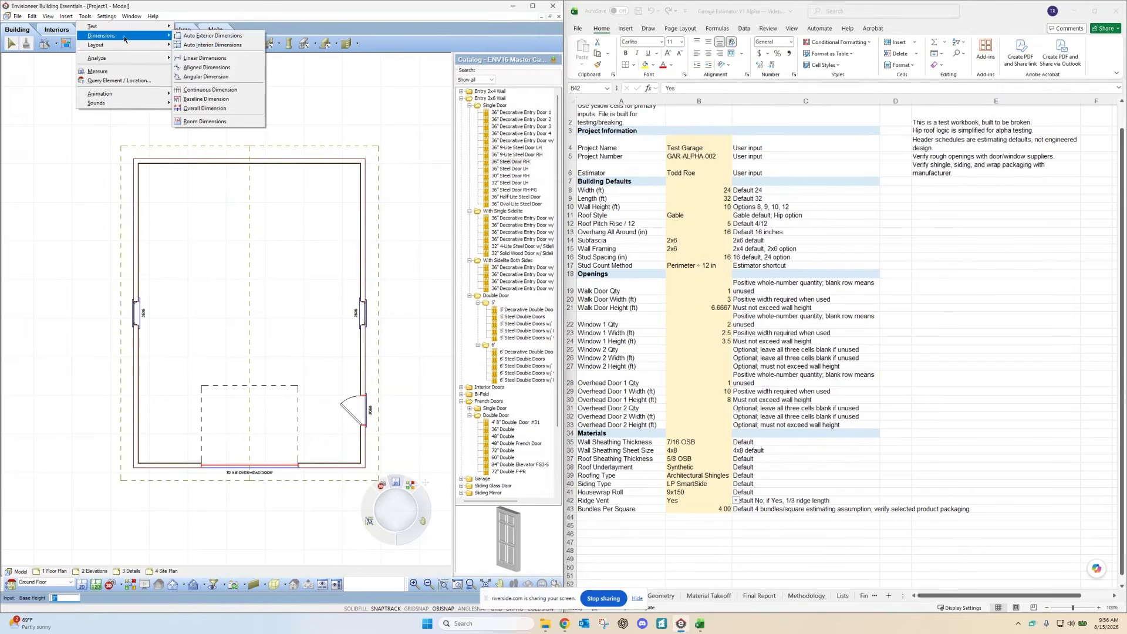
{"action": "left_click", "coordinate": [187, 36]}
{"action": "scroll", "coordinate": [189, 163], "scroll_direction": "down", "scroll_amount": 4}
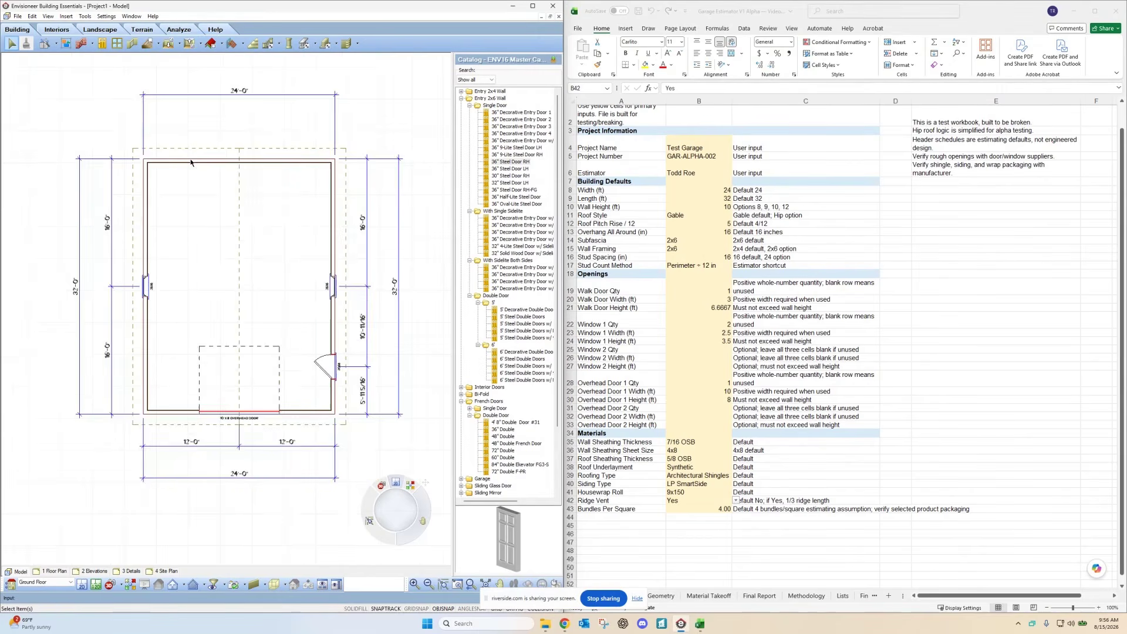
{"action": "scroll", "coordinate": [254, 282], "scroll_direction": "up", "scroll_amount": 2}
{"action": "scroll", "coordinate": [237, 319], "scroll_direction": "down", "scroll_amount": 1}
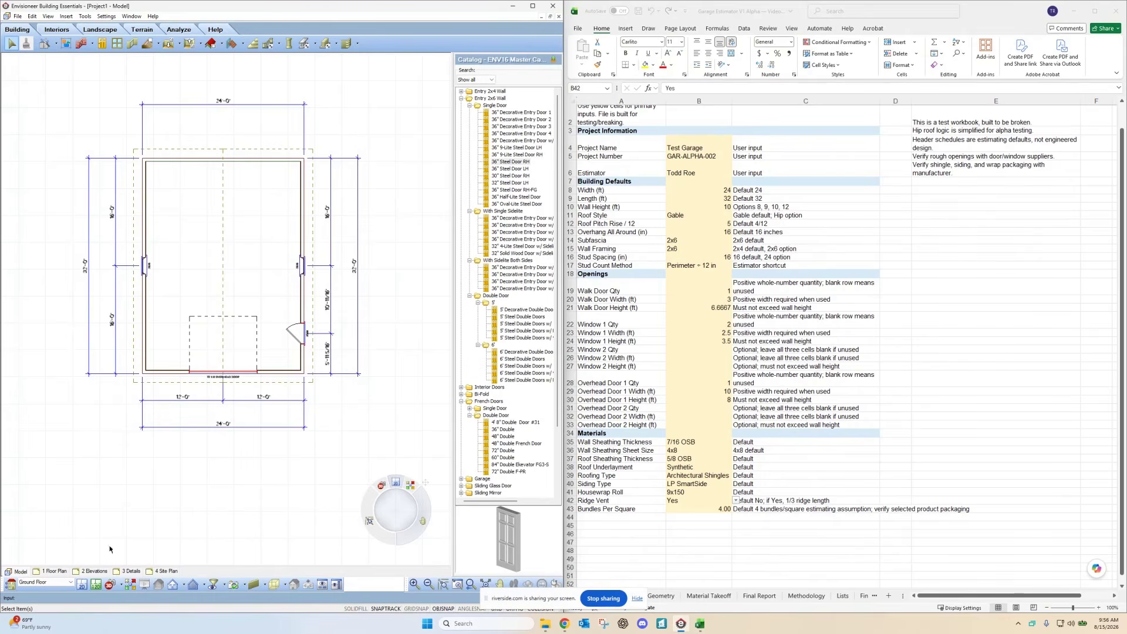
Step: Show the garage in 3D from the lower-right corner, orbiting past the overhead door and long side wall
{"action": "left_click", "coordinate": [130, 584]}
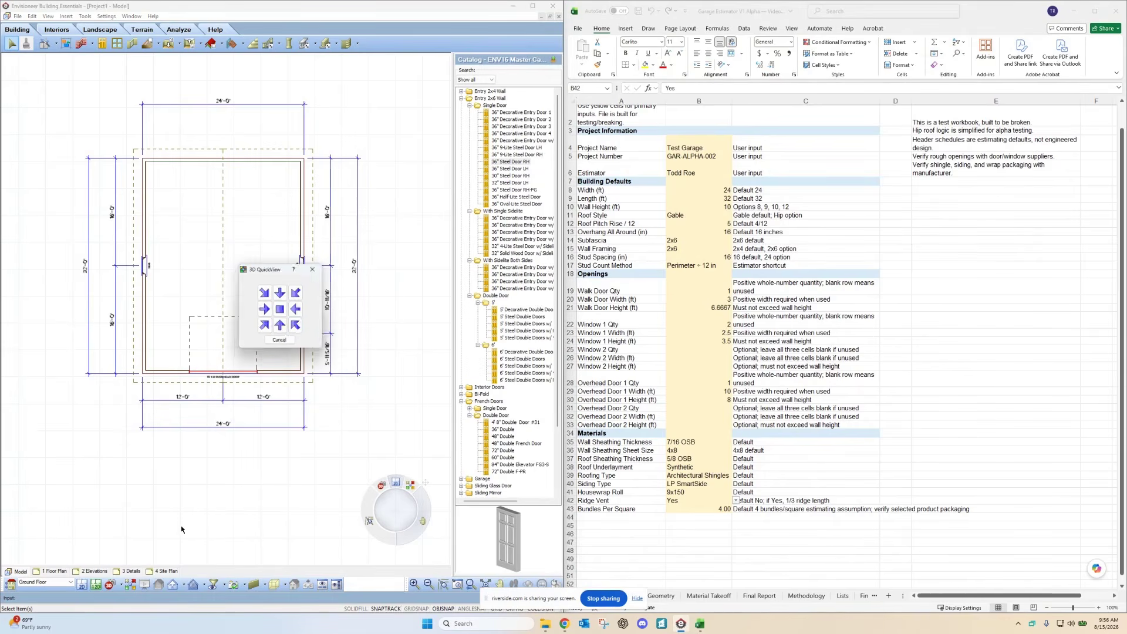
{"action": "left_click", "coordinate": [296, 328]}
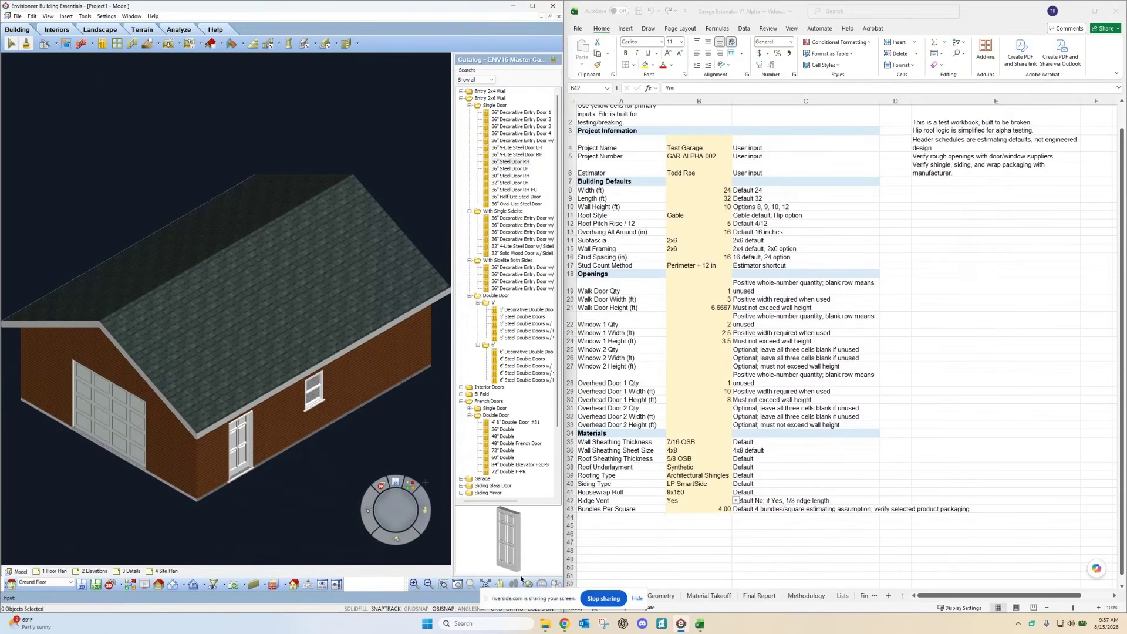
{"action": "left_click_drag", "start_coordinate": [275, 455], "coordinate": [213, 303]}
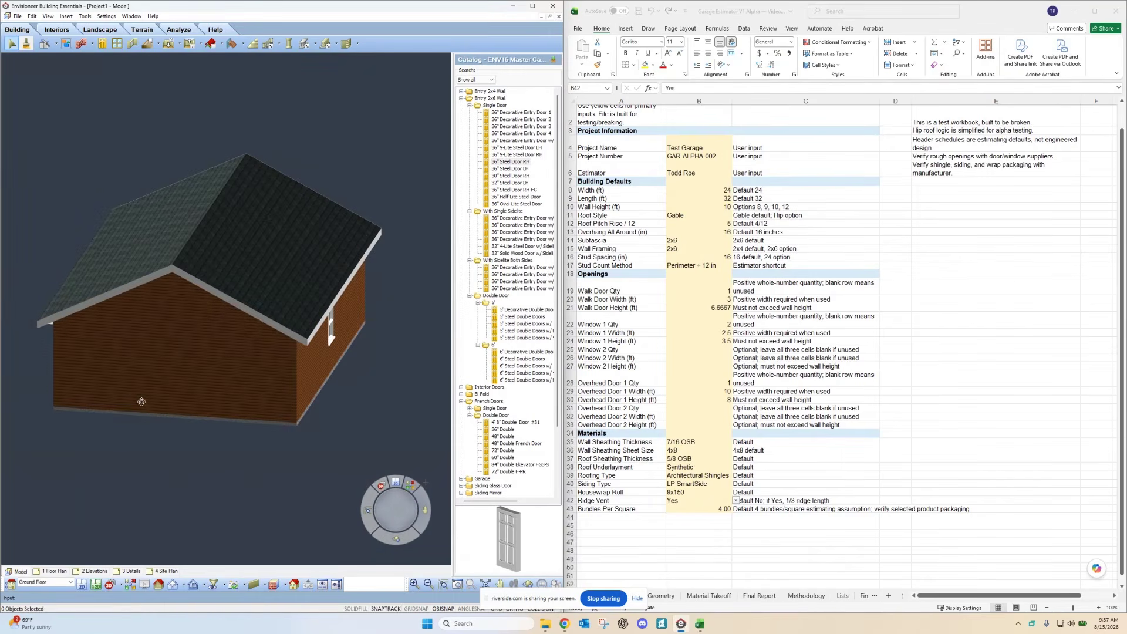
{"action": "left_click_drag", "start_coordinate": [115, 392], "coordinate": [290, 391]}
{"action": "mouse_move", "coordinate": [219, 411]}
{"action": "left_mouse_down"}
{"action": "mouse_move", "coordinate": [279, 405]}
{"action": "mouse_move", "coordinate": [237, 417]}
{"action": "left_mouse_up"}
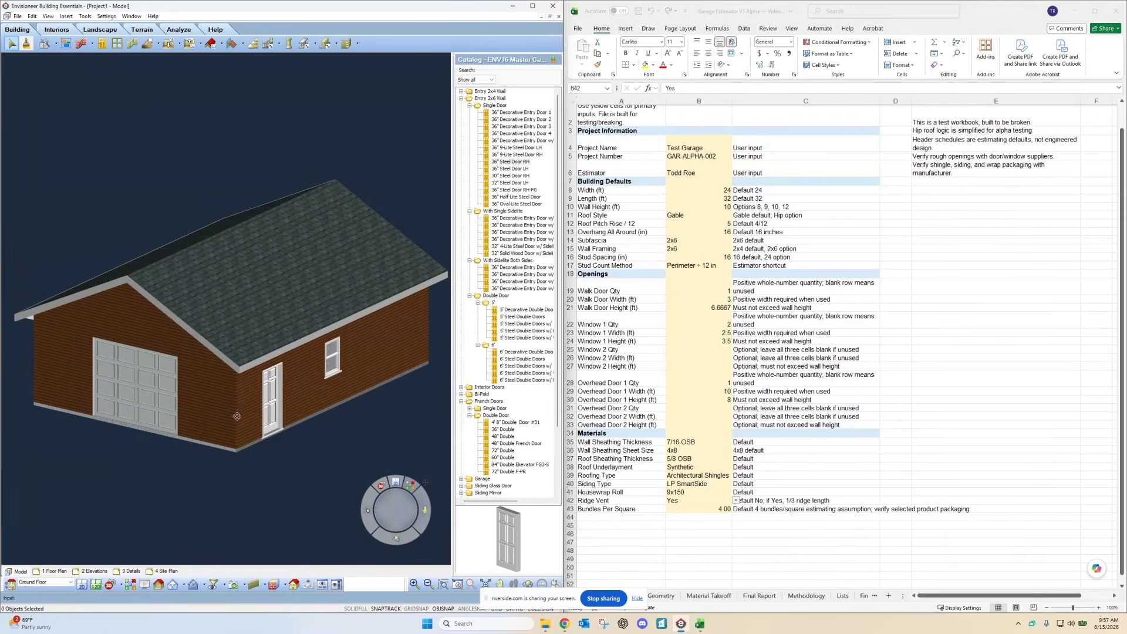
{"action": "right_click", "coordinate": [237, 416]}
{"action": "left_click", "coordinate": [242, 423]}
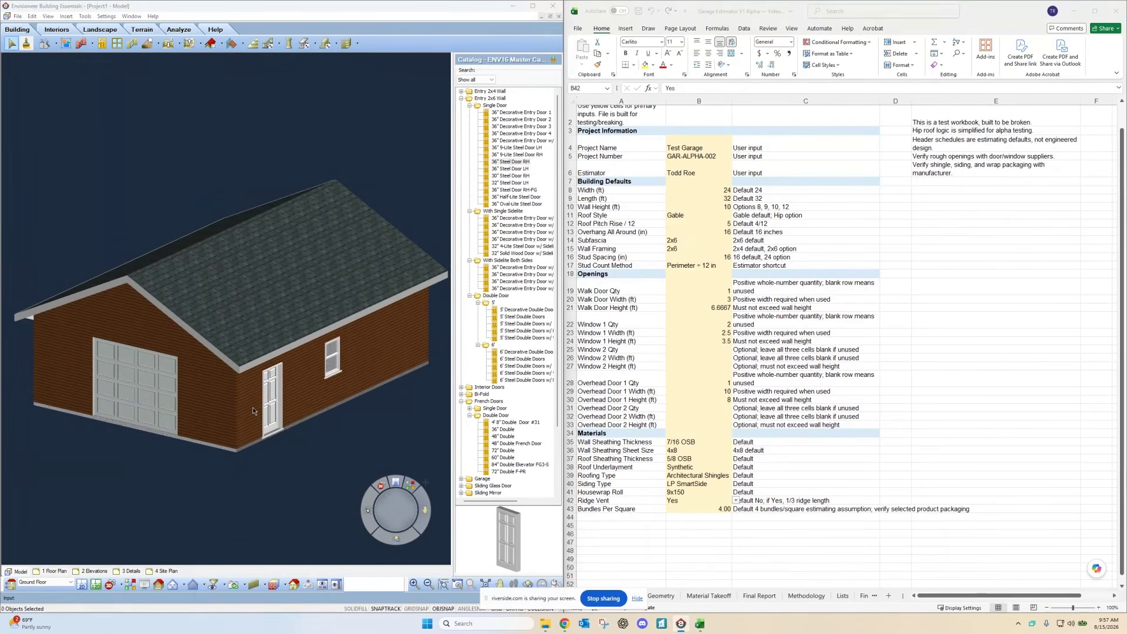
Step: Review the garage wall's properties and quantity settings, then cancel without changes
{"action": "right_click", "coordinate": [253, 407]}
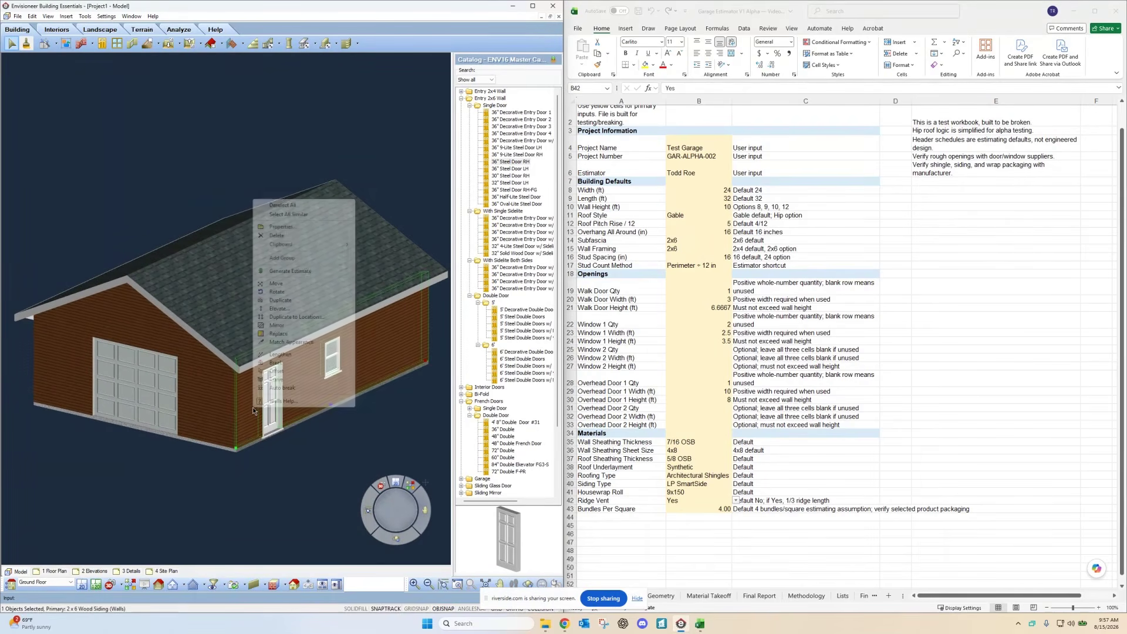
{"action": "left_click", "coordinate": [282, 227]}
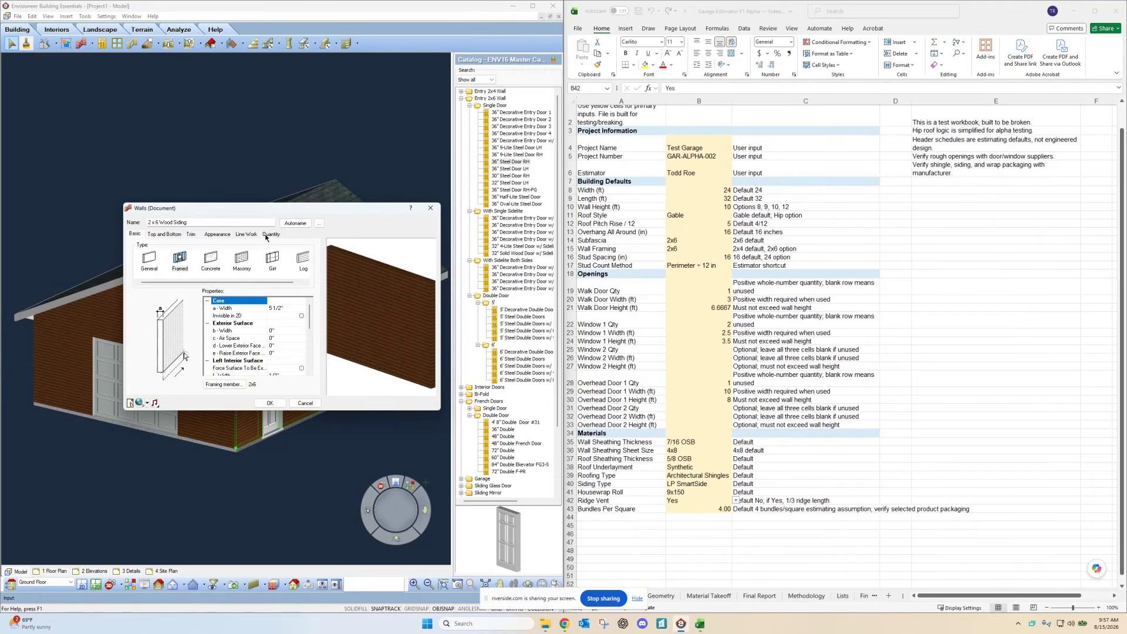
{"action": "left_click", "coordinate": [267, 235]}
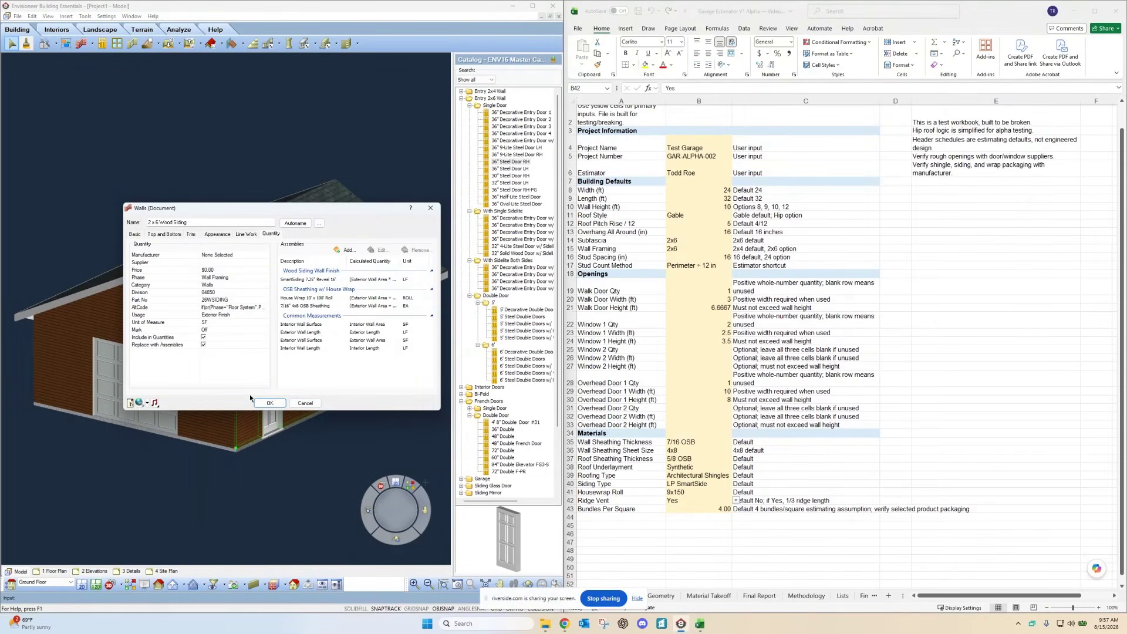
{"action": "left_click", "coordinate": [304, 403]}
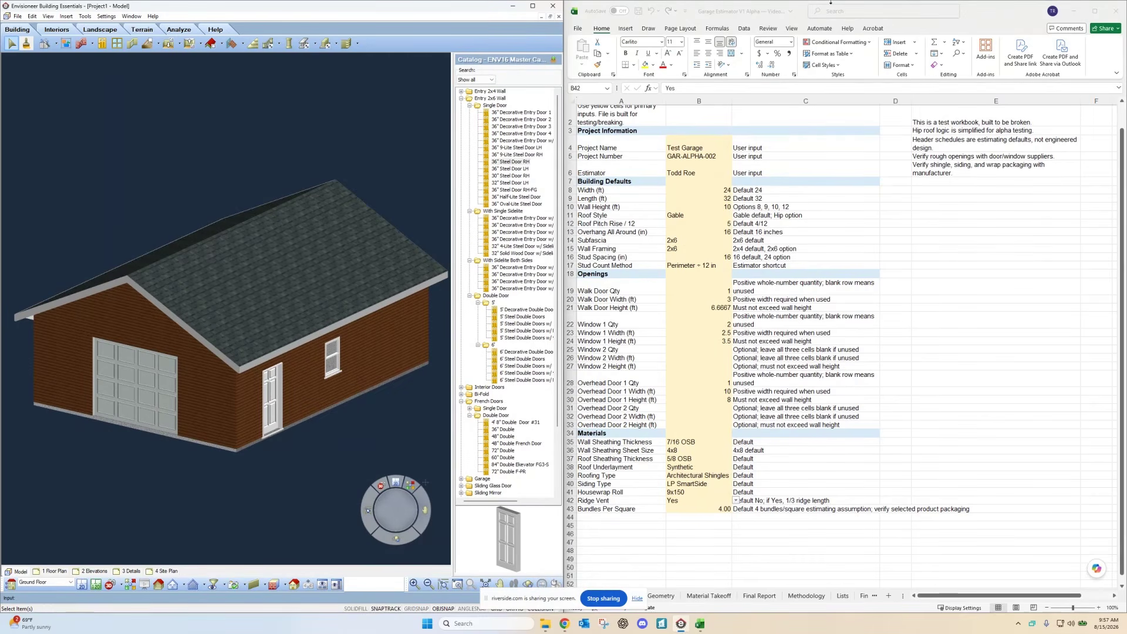
Step: Maximize the estimator and review the Geometry sheet: 1001.48 sf roof area, 45 shingle bundles
{"action": "left_click", "coordinate": [1095, 12]}
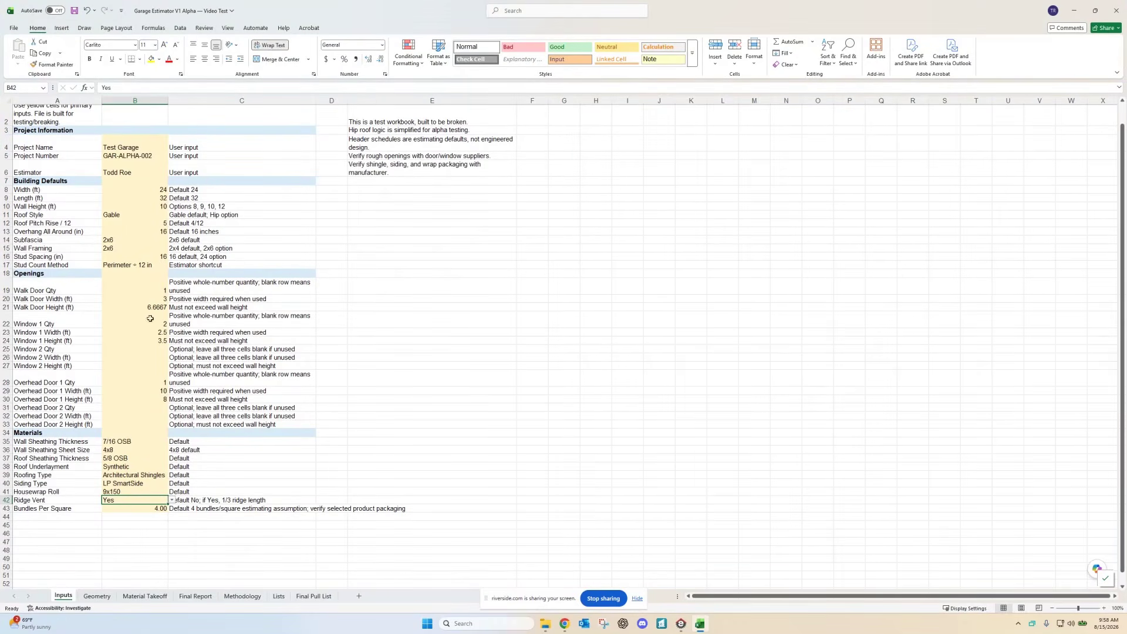
{"action": "left_click", "coordinate": [97, 596]}
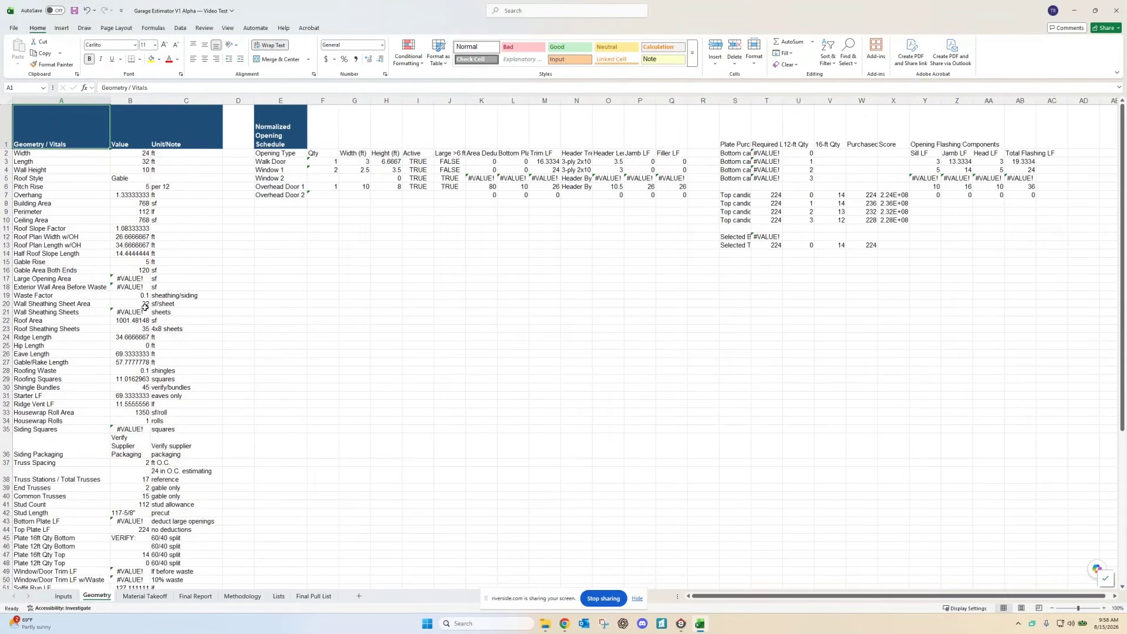
{"action": "scroll", "coordinate": [117, 436], "scroll_direction": "down", "scroll_amount": 7}
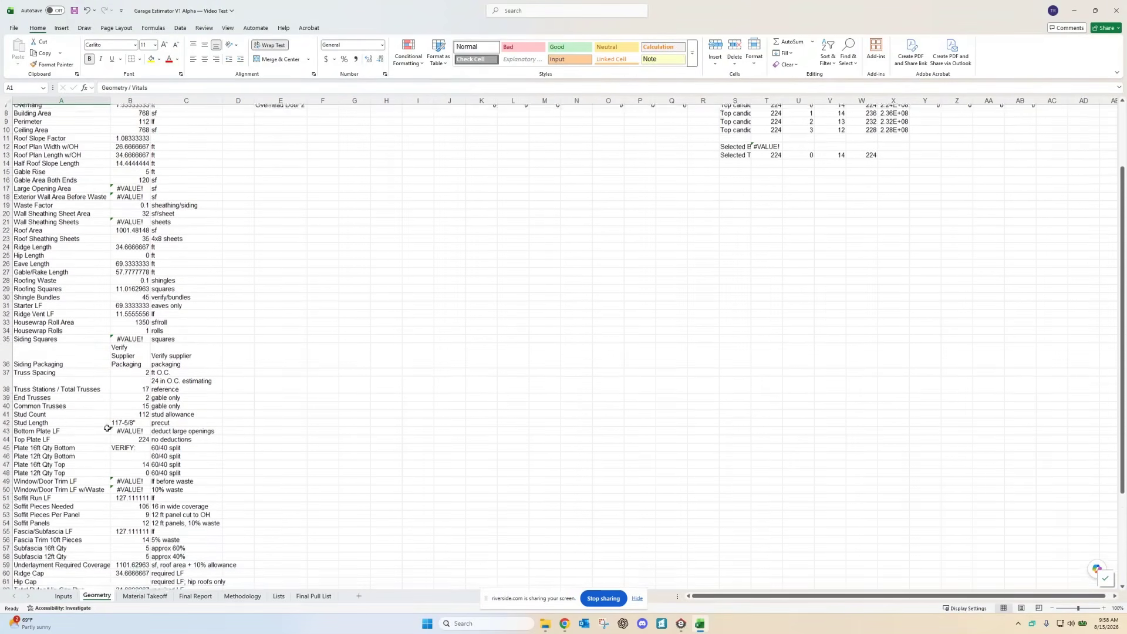
{"action": "scroll", "coordinate": [117, 436], "scroll_direction": "down", "scroll_amount": 4}
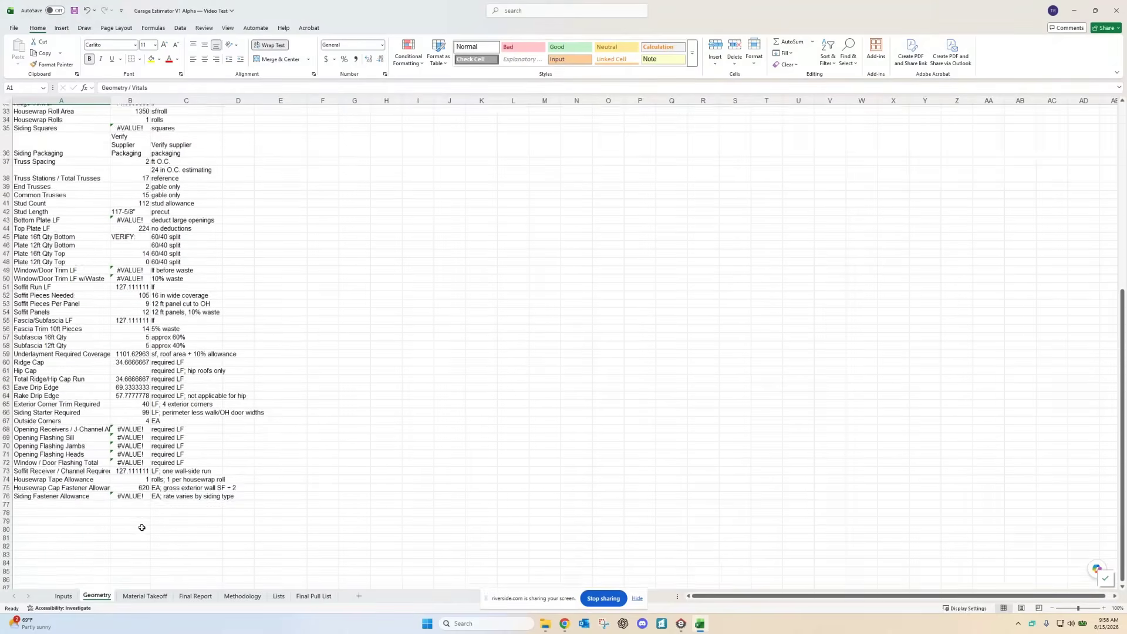
{"action": "scroll", "coordinate": [141, 527], "scroll_direction": "up", "scroll_amount": 6}
{"action": "scroll", "coordinate": [145, 520], "scroll_direction": "up", "scroll_amount": 5}
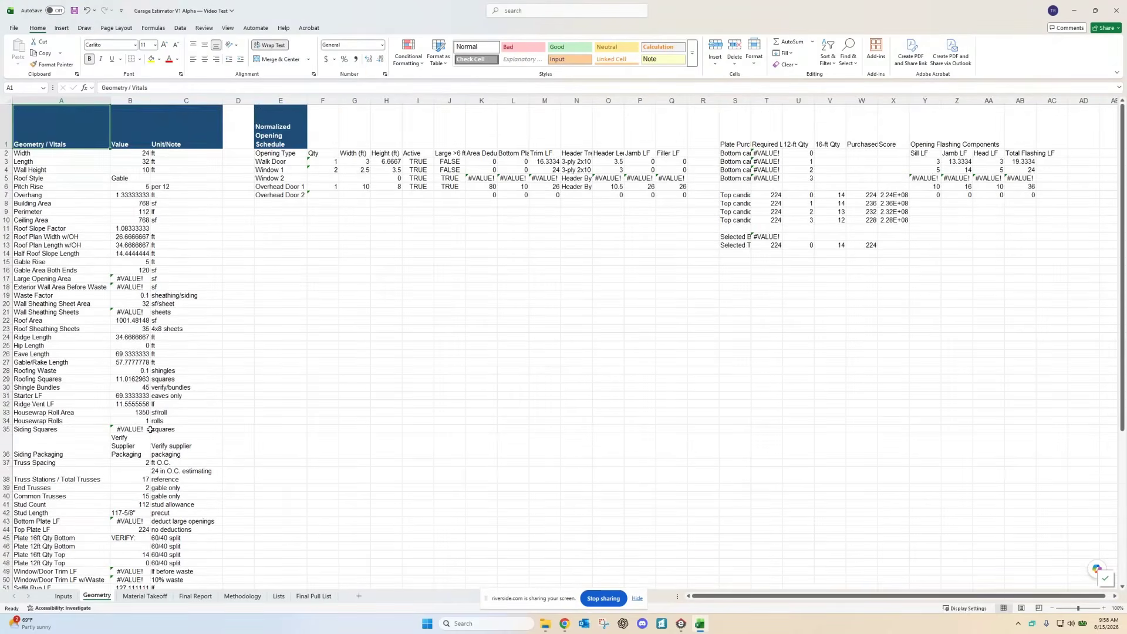
{"action": "scroll", "coordinate": [197, 368], "scroll_direction": "down", "scroll_amount": 4}
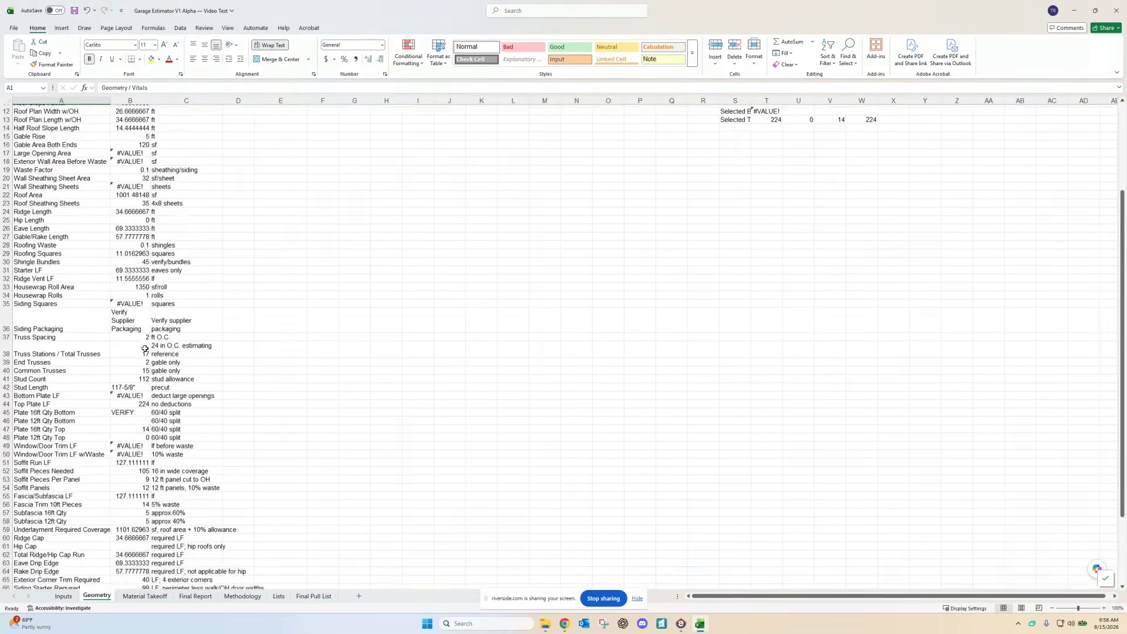
{"action": "scroll", "coordinate": [145, 346], "scroll_direction": "up", "scroll_amount": 3}
{"action": "scroll", "coordinate": [144, 347], "scroll_direction": "up", "scroll_amount": 1}
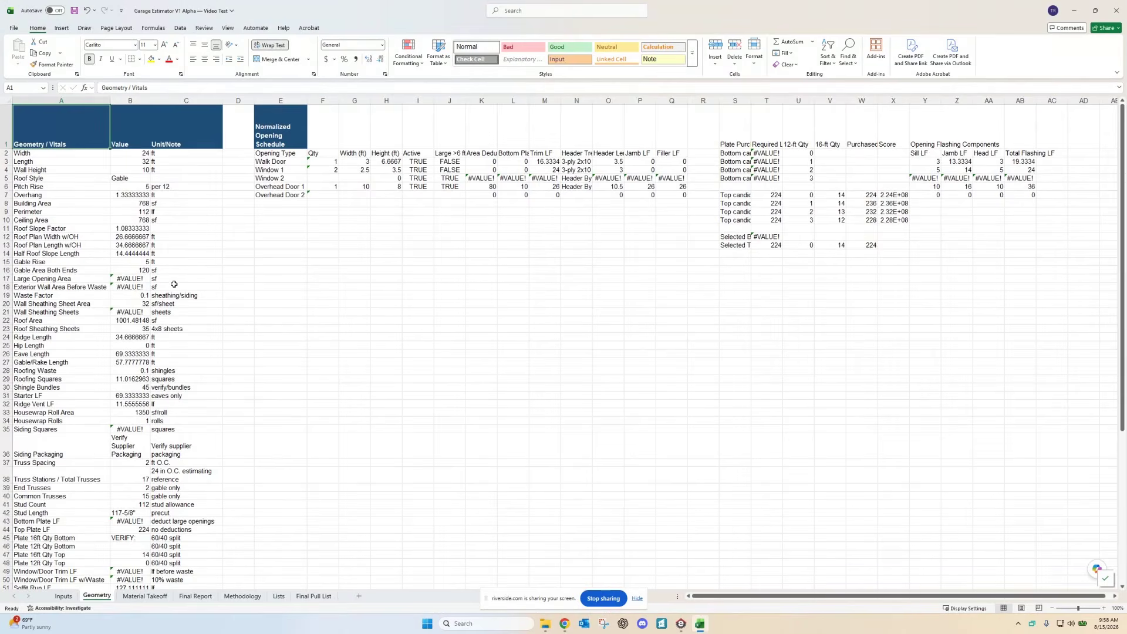
{"action": "scroll", "coordinate": [193, 239], "scroll_direction": "down", "scroll_amount": 5}
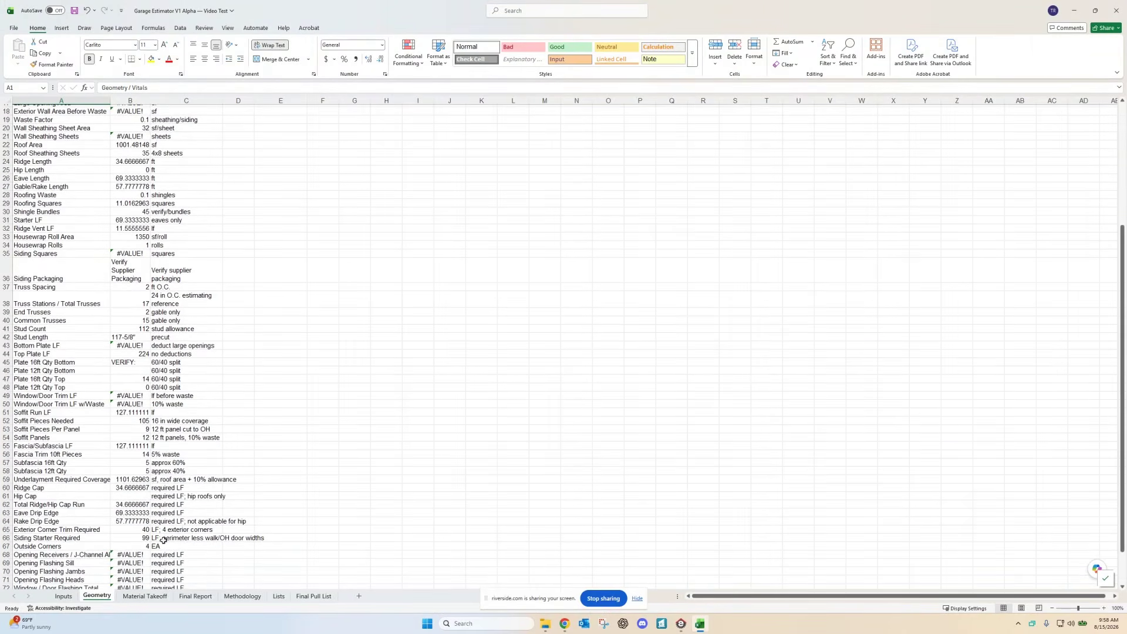
Step: Review Material Takeoff line items, including 1,001.5 SF roofing, 45 shingle bundles and 11.6 LF ridge vent
{"action": "left_click", "coordinate": [146, 596]}
{"action": "scroll", "coordinate": [159, 470], "scroll_direction": "up", "scroll_amount": 1}
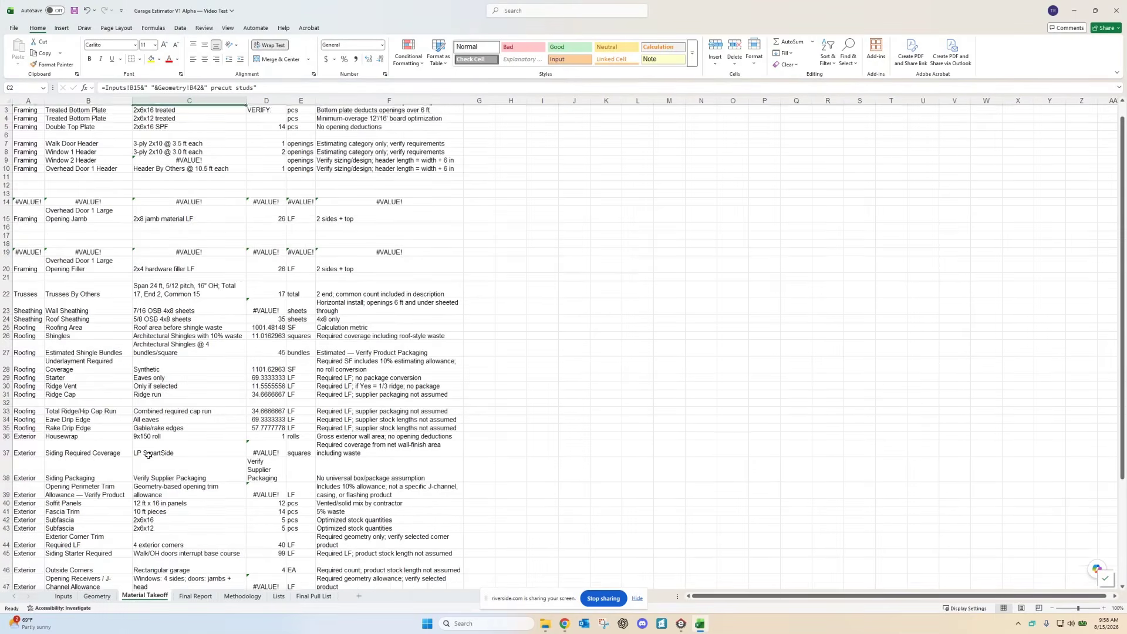
{"action": "scroll", "coordinate": [150, 317], "scroll_direction": "down", "scroll_amount": 8}
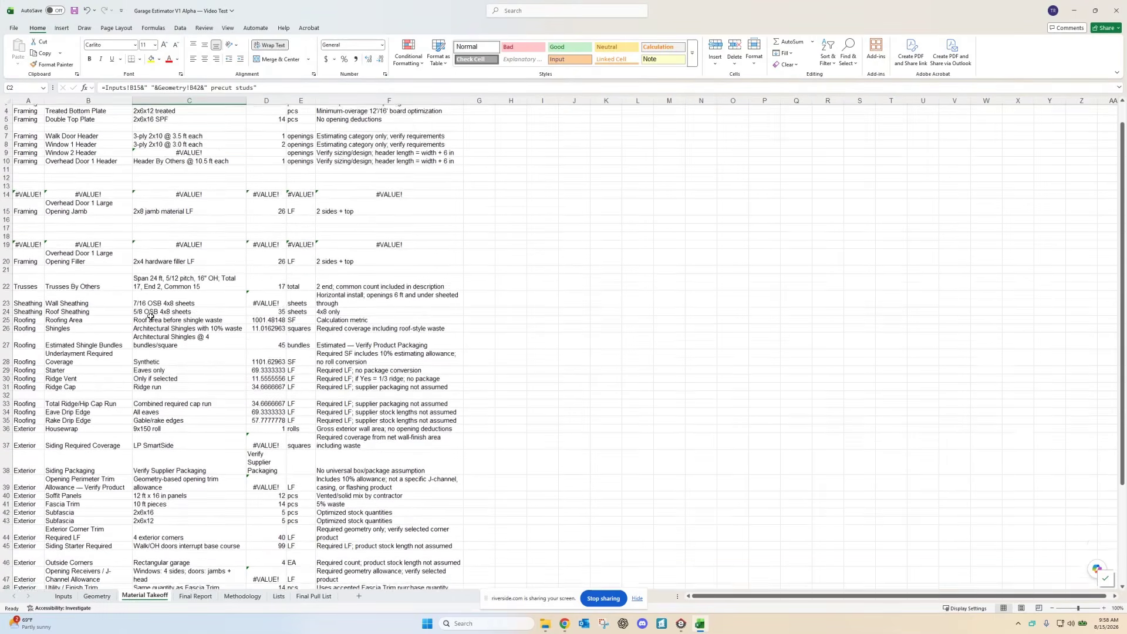
{"action": "scroll", "coordinate": [152, 338], "scroll_direction": "up", "scroll_amount": 8}
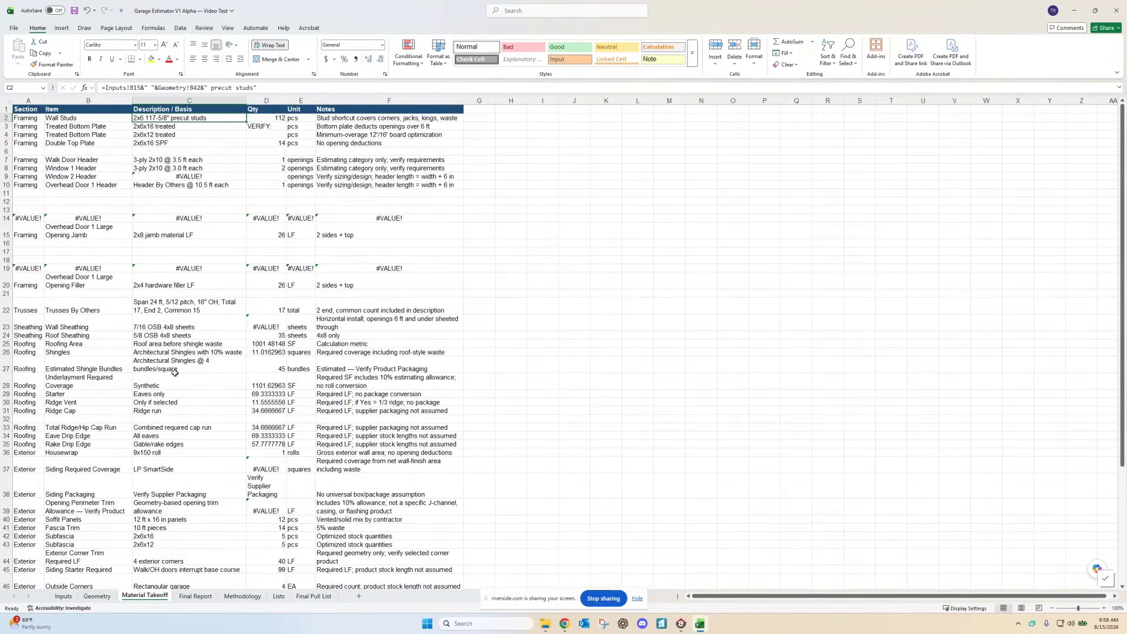
{"action": "scroll", "coordinate": [260, 415], "scroll_direction": "down", "scroll_amount": 5}
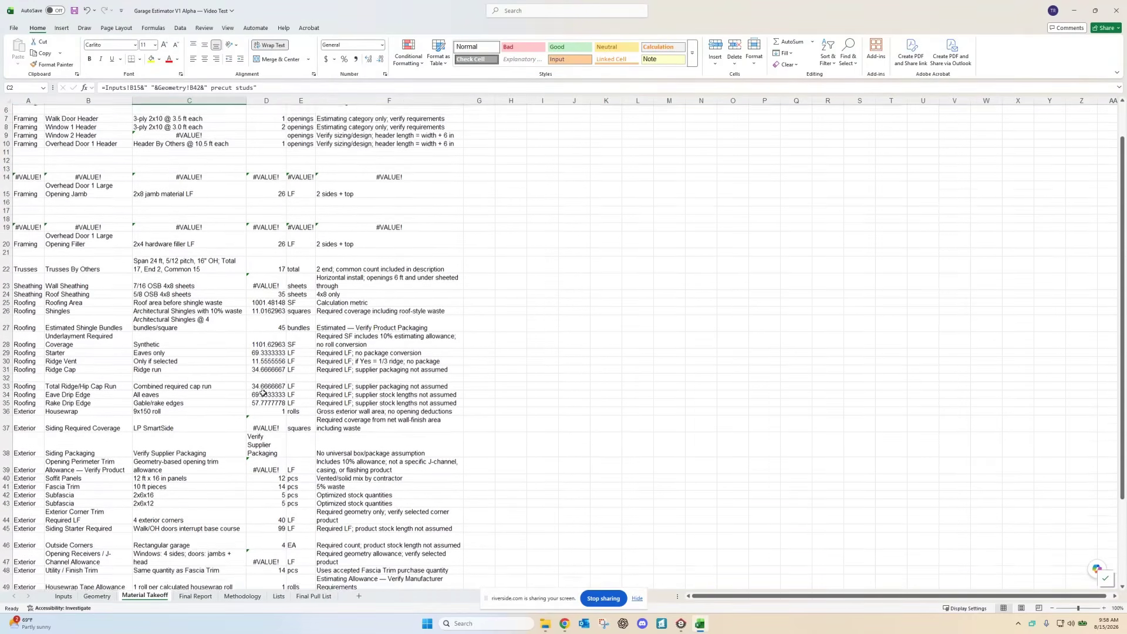
{"action": "scroll", "coordinate": [260, 415], "scroll_direction": "down", "scroll_amount": 3}
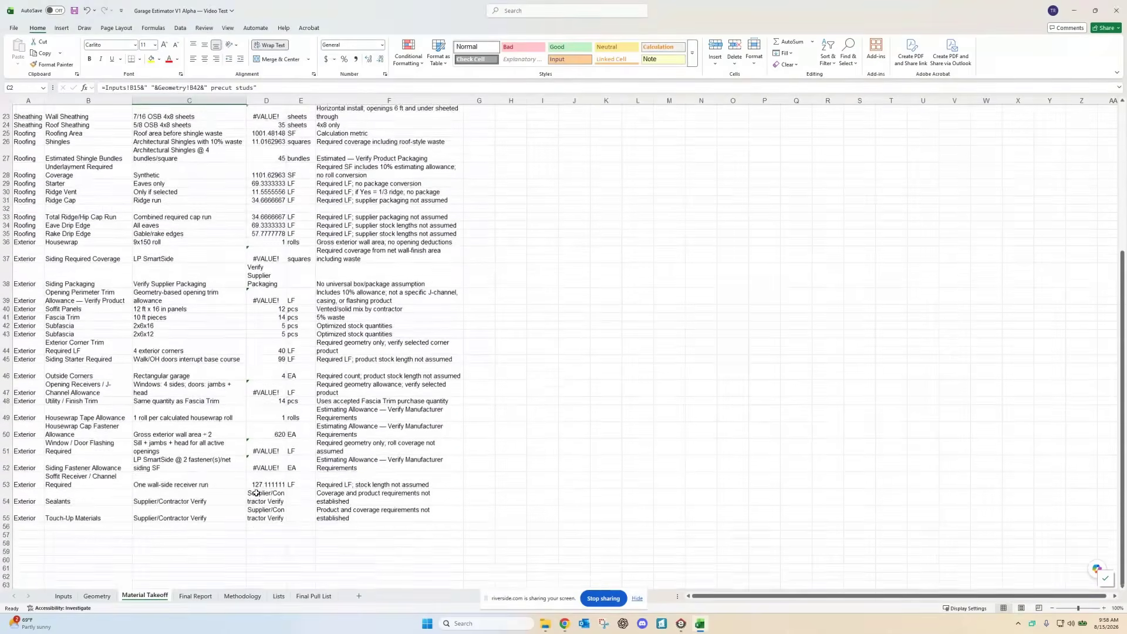
{"action": "scroll", "coordinate": [261, 429], "scroll_direction": "up", "scroll_amount": 4}
Step: Review the Final Report's building vitals and critical assumptions, including 1,001.5 SF roof area
{"action": "left_click", "coordinate": [195, 596]}
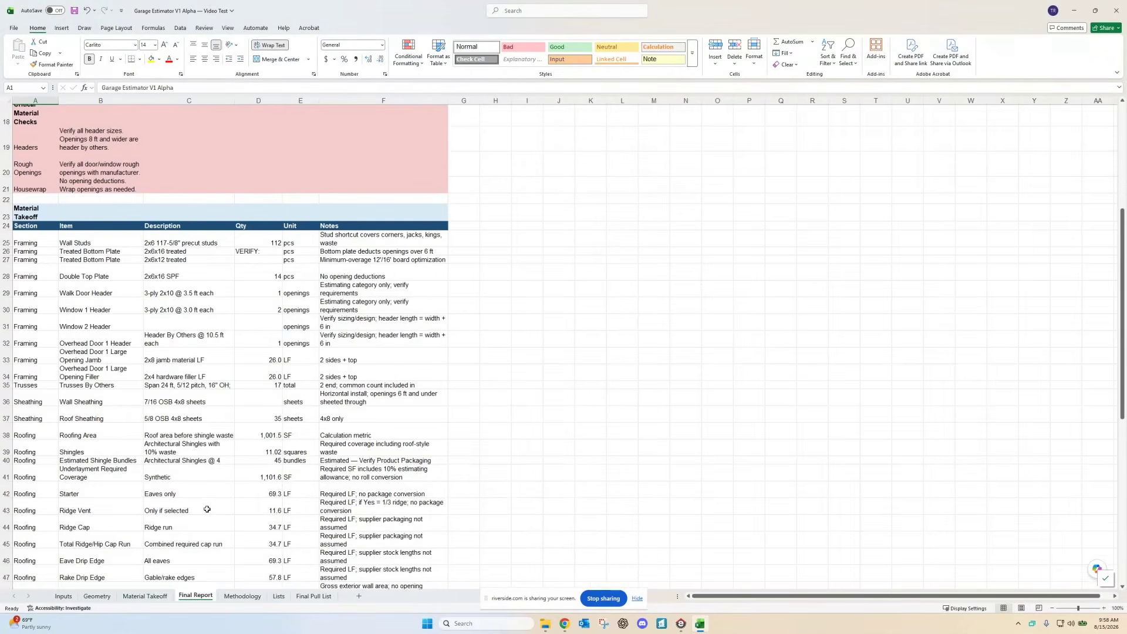
{"action": "scroll", "coordinate": [207, 416], "scroll_direction": "down", "scroll_amount": 1}
{"action": "scroll", "coordinate": [123, 227], "scroll_direction": "up", "scroll_amount": 3}
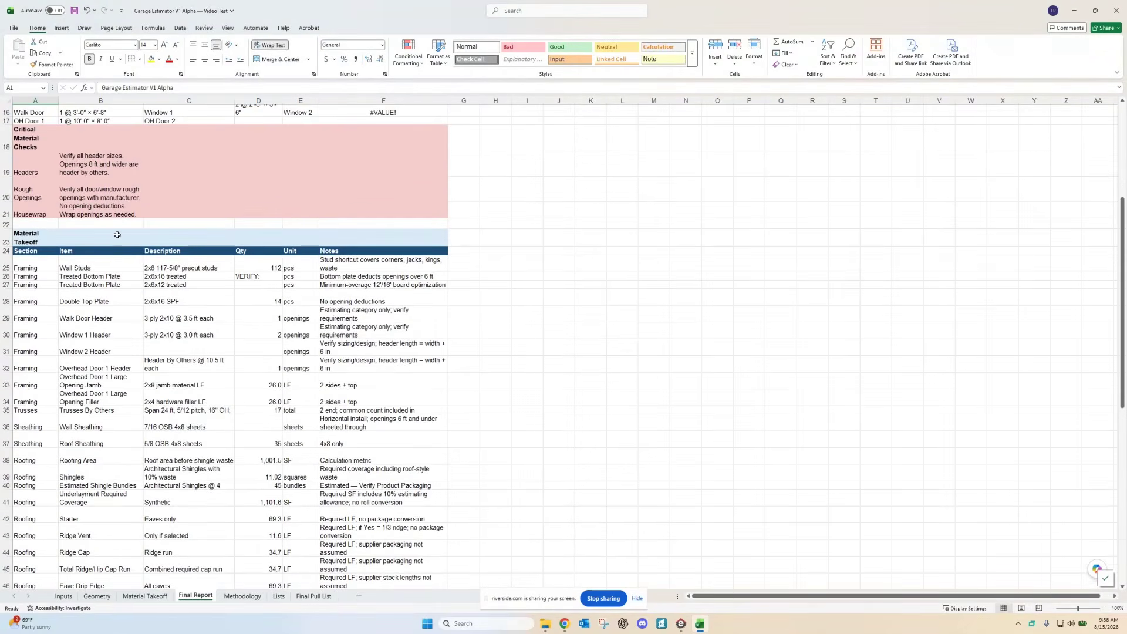
{"action": "scroll", "coordinate": [124, 228], "scroll_direction": "up", "scroll_amount": 3}
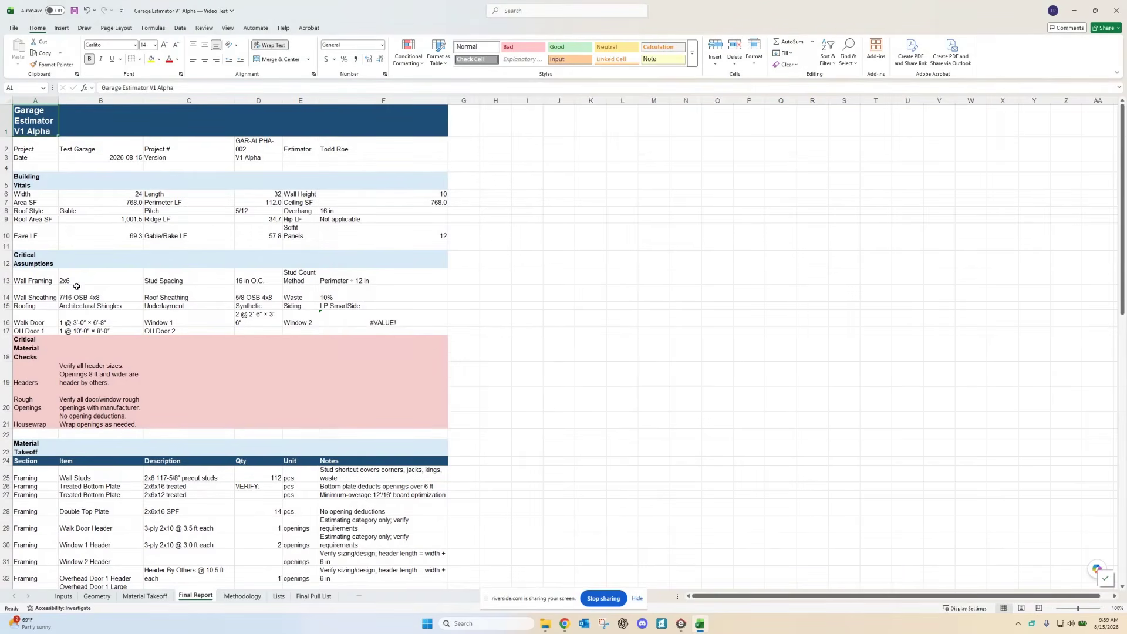
{"action": "scroll", "coordinate": [88, 281], "scroll_direction": "down", "scroll_amount": 1}
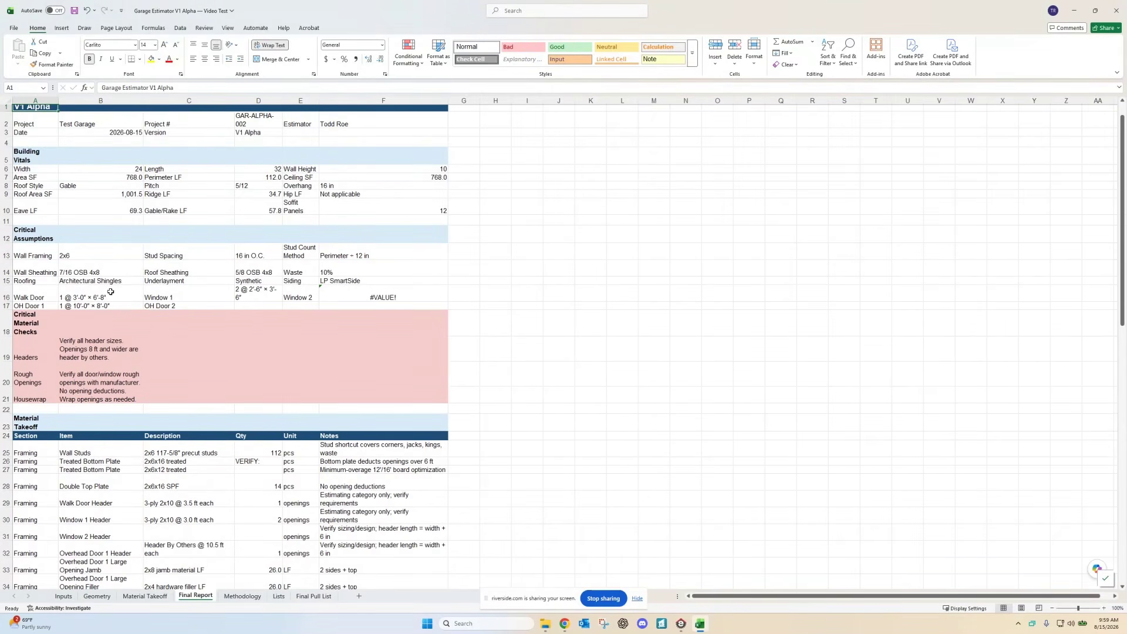
{"action": "scroll", "coordinate": [115, 300], "scroll_direction": "down", "scroll_amount": 2}
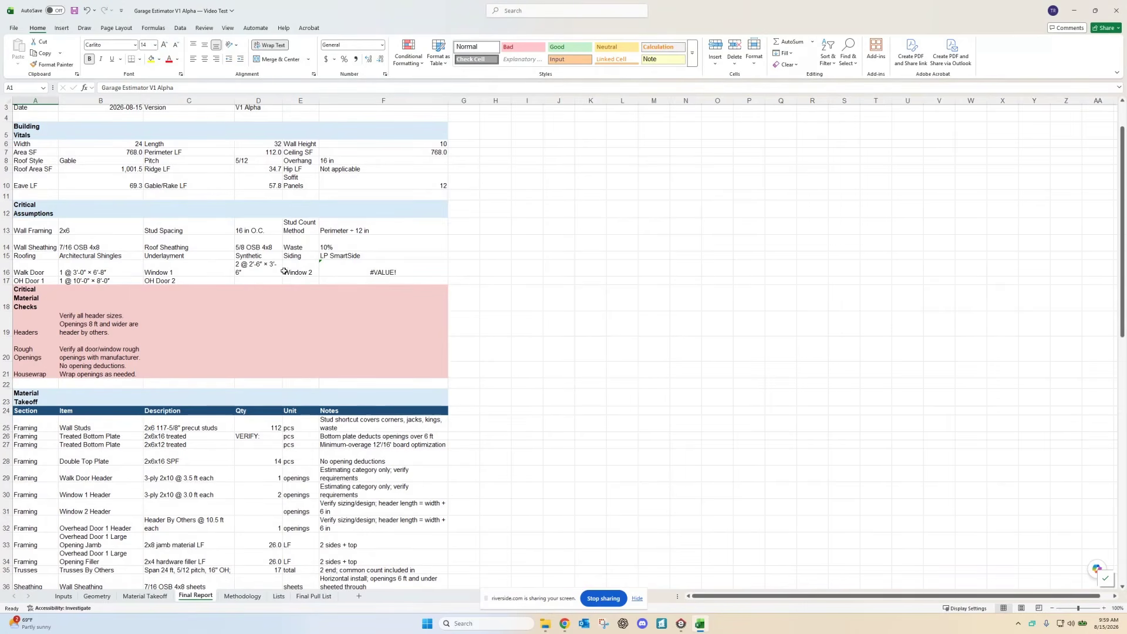
{"action": "left_click", "coordinate": [360, 270]}
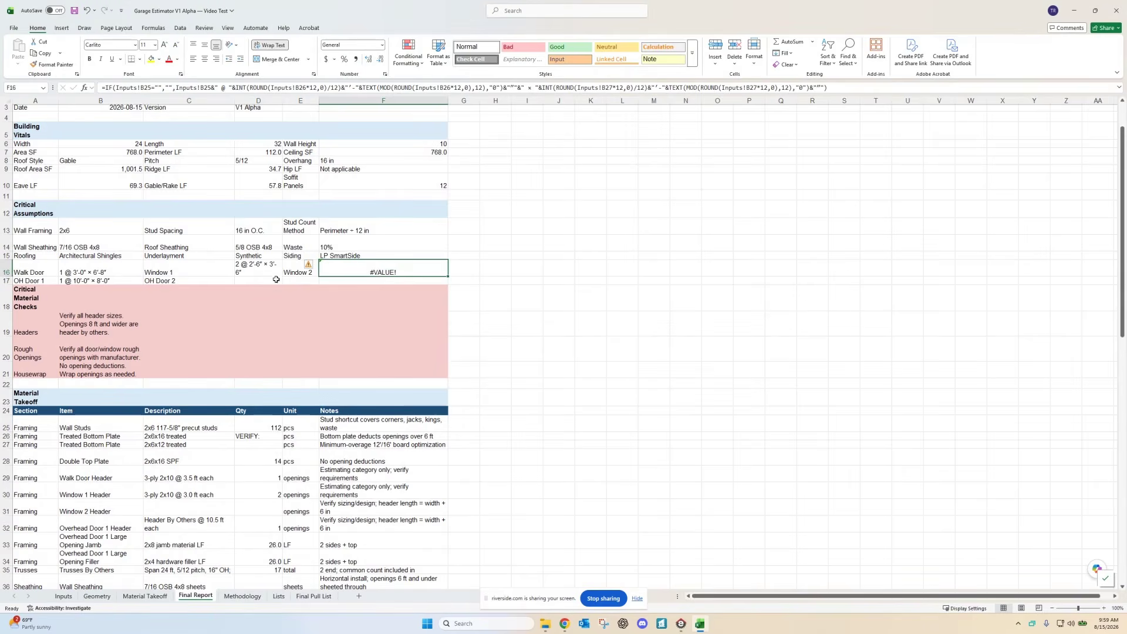
{"action": "scroll", "coordinate": [210, 316], "scroll_direction": "down", "scroll_amount": 3}
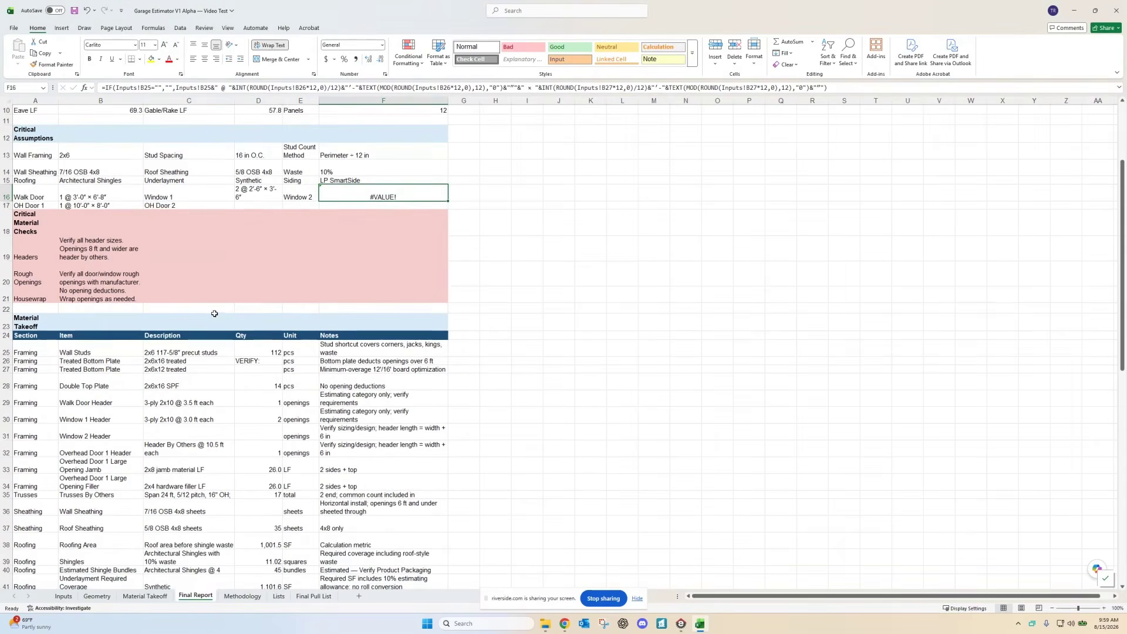
{"action": "scroll", "coordinate": [252, 216], "scroll_direction": "up", "scroll_amount": 2}
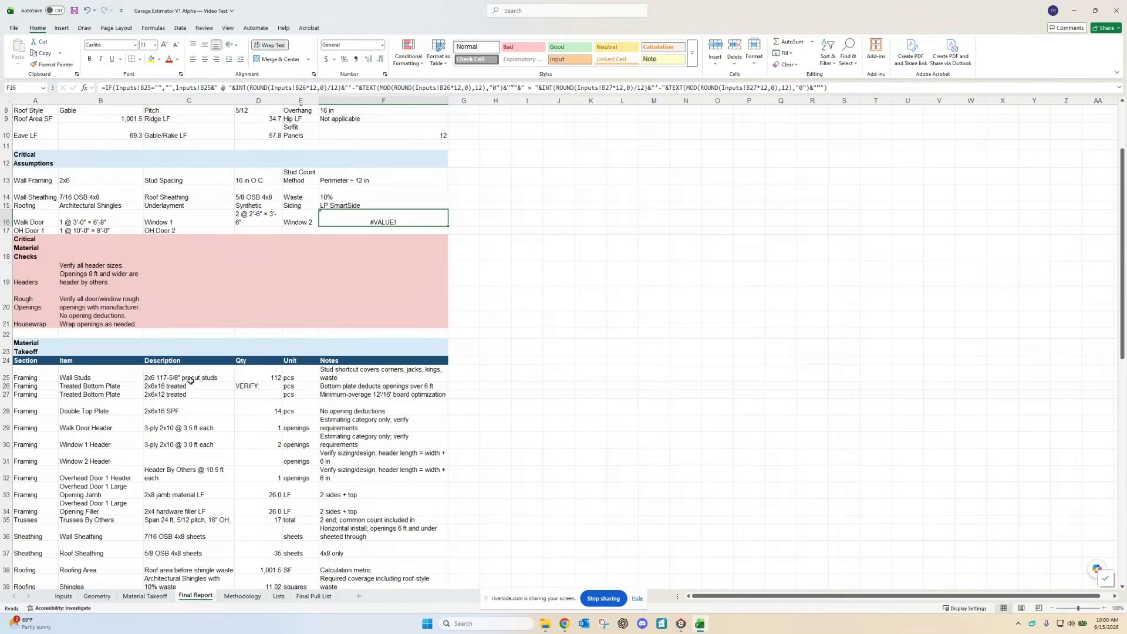
{"action": "scroll", "coordinate": [192, 376], "scroll_direction": "down", "scroll_amount": 2}
{"action": "scroll", "coordinate": [137, 345], "scroll_direction": "down", "scroll_amount": 3}
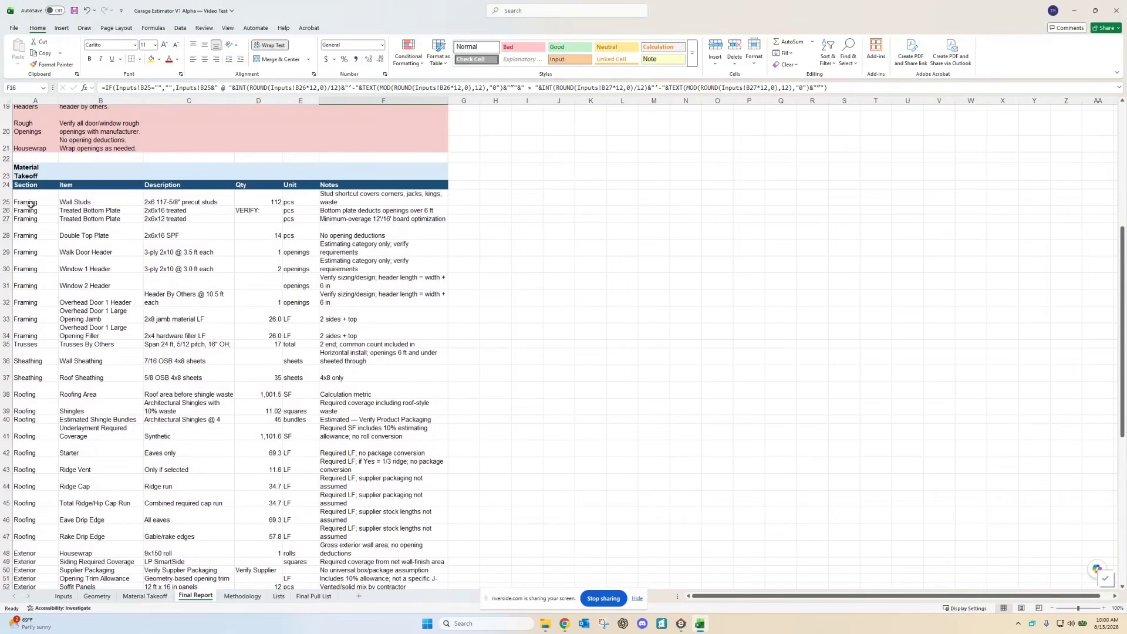
{"action": "scroll", "coordinate": [34, 306], "scroll_direction": "down", "scroll_amount": 3}
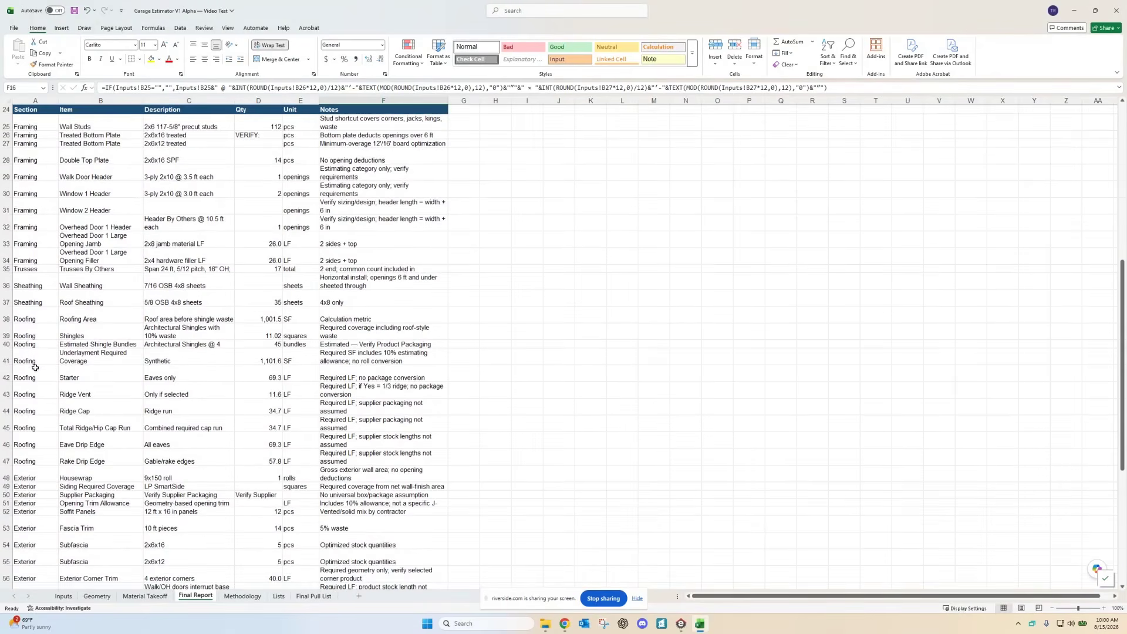
{"action": "scroll", "coordinate": [35, 399], "scroll_direction": "down", "scroll_amount": 1}
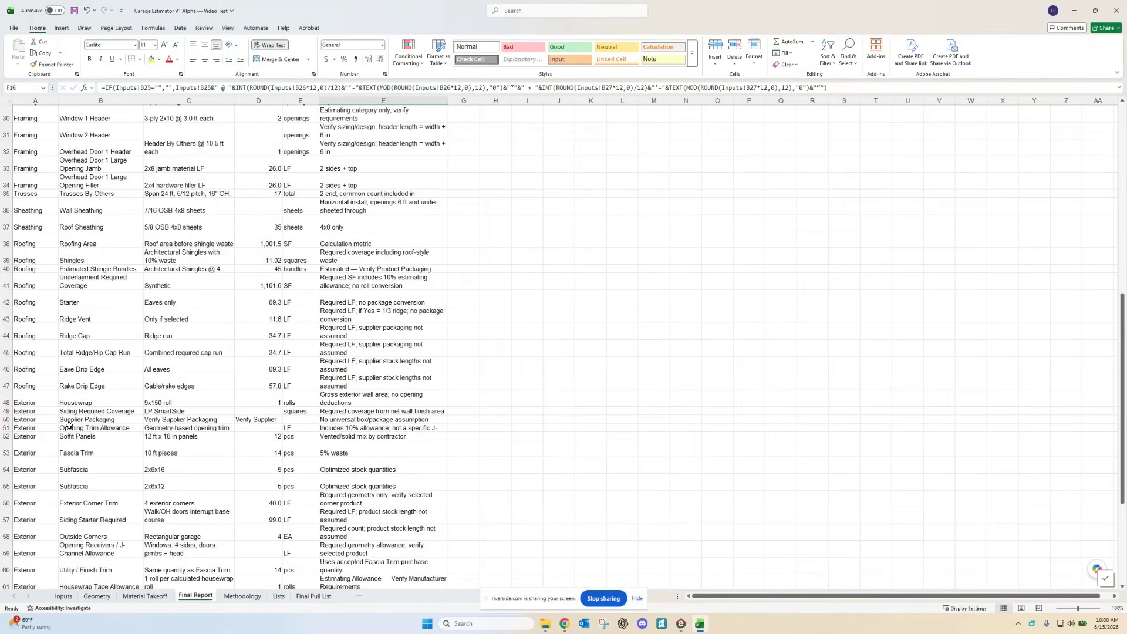
{"action": "scroll", "coordinate": [45, 425], "scroll_direction": "down", "scroll_amount": 1}
{"action": "scroll", "coordinate": [45, 424], "scroll_direction": "down", "scroll_amount": 1}
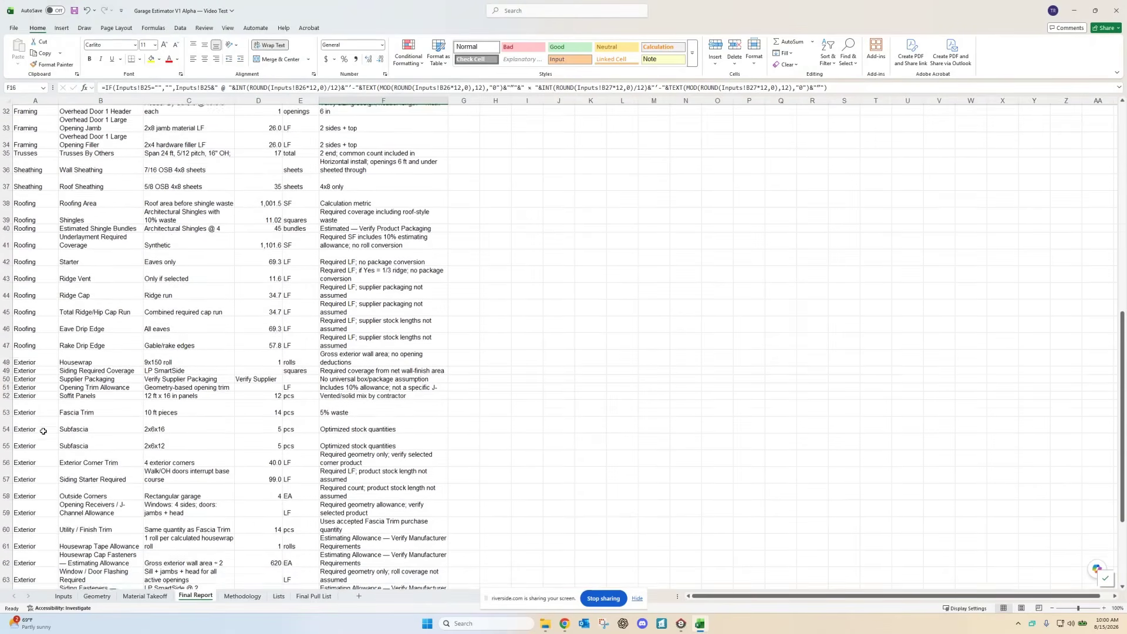
{"action": "scroll", "coordinate": [48, 428], "scroll_direction": "down", "scroll_amount": 3}
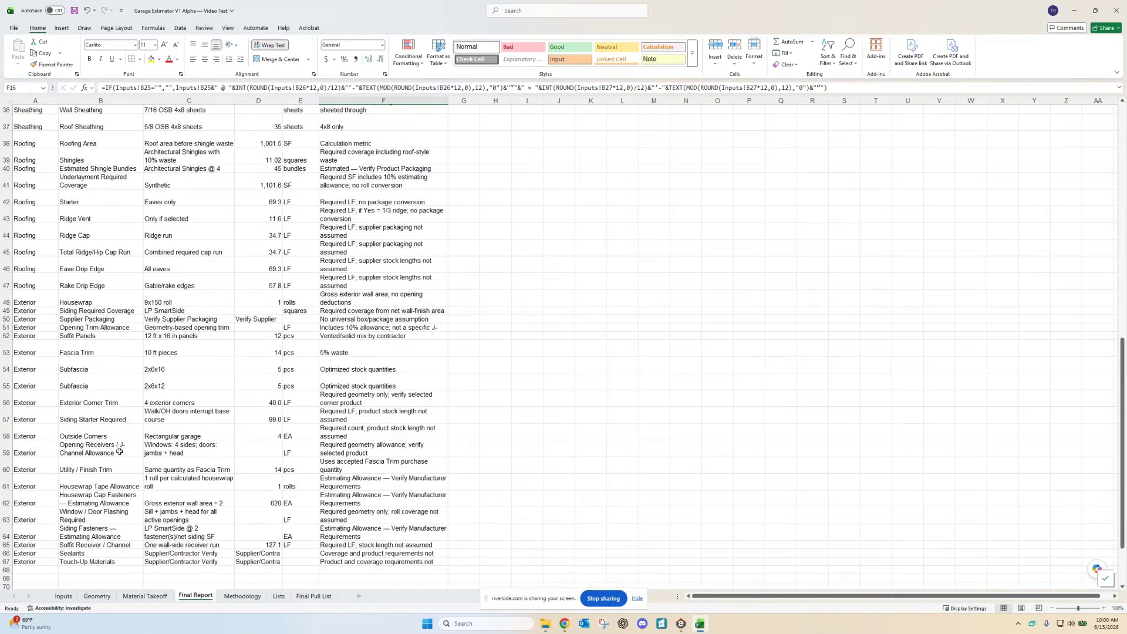
{"action": "scroll", "coordinate": [103, 456], "scroll_direction": "down", "scroll_amount": 1}
{"action": "scroll", "coordinate": [89, 452], "scroll_direction": "down", "scroll_amount": 1}
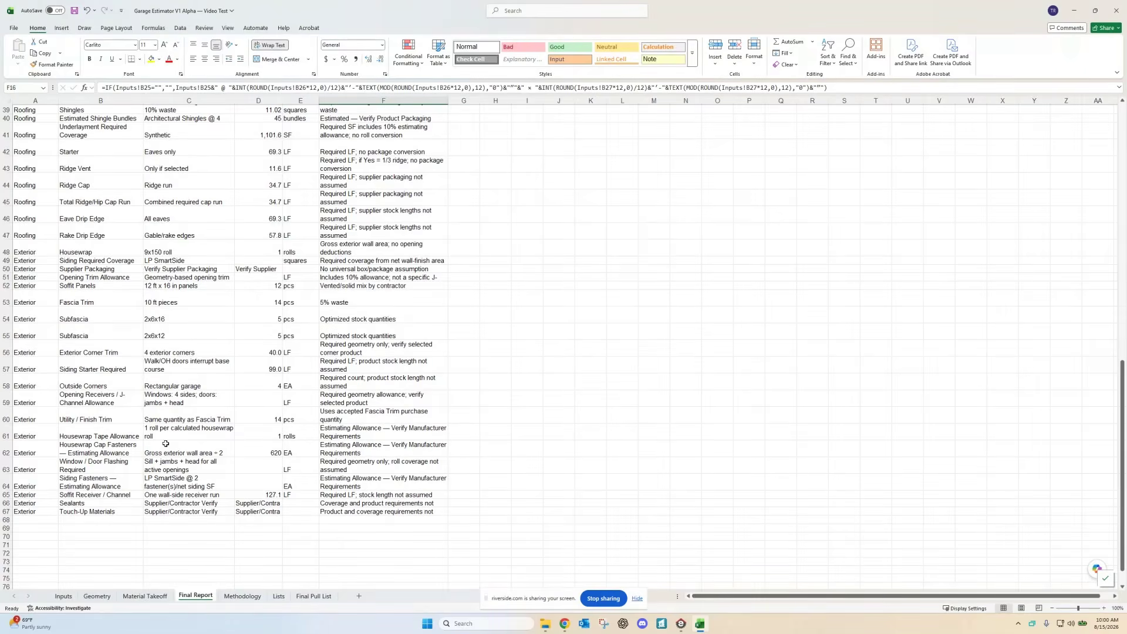
{"action": "scroll", "coordinate": [165, 444], "scroll_direction": "up", "scroll_amount": 4}
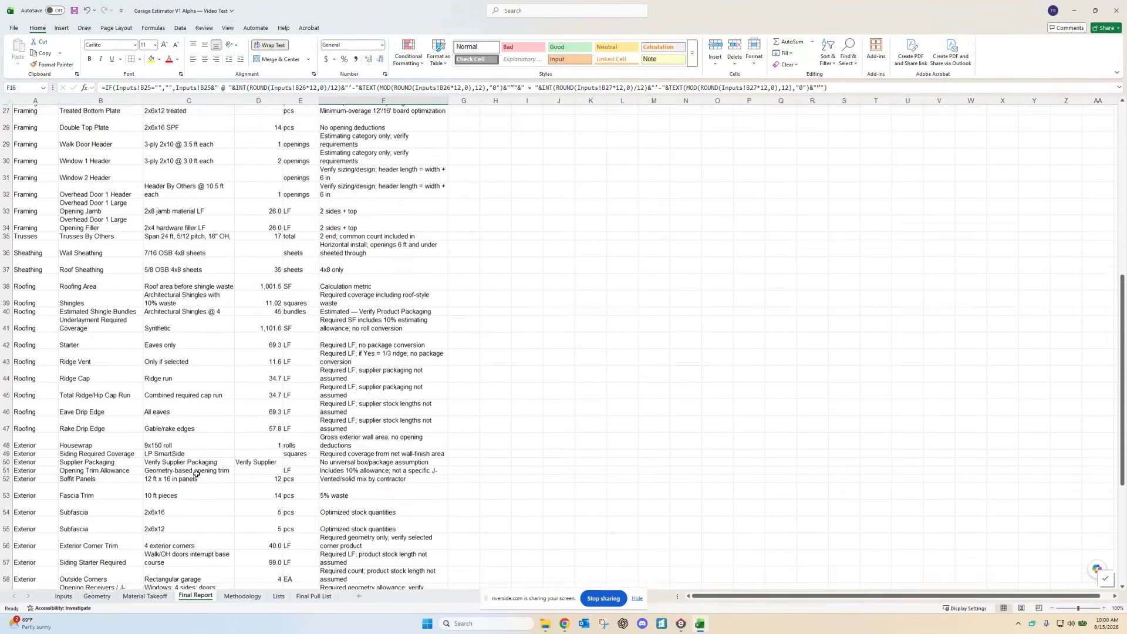
{"action": "scroll", "coordinate": [197, 473], "scroll_direction": "up", "scroll_amount": 3}
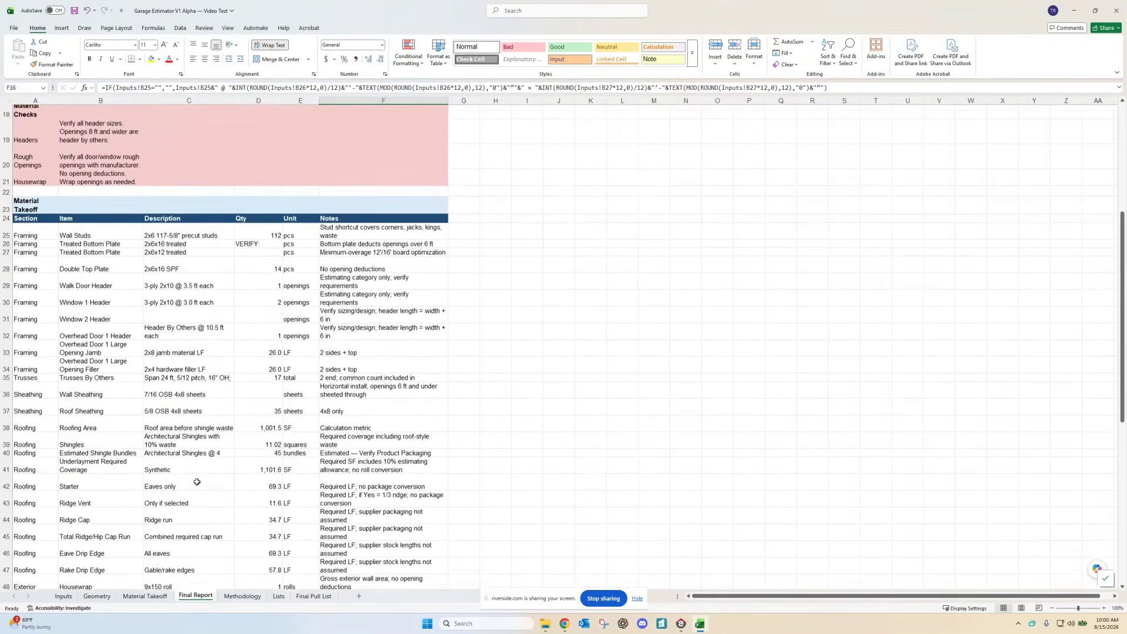
{"action": "scroll", "coordinate": [197, 482], "scroll_direction": "up", "scroll_amount": 3}
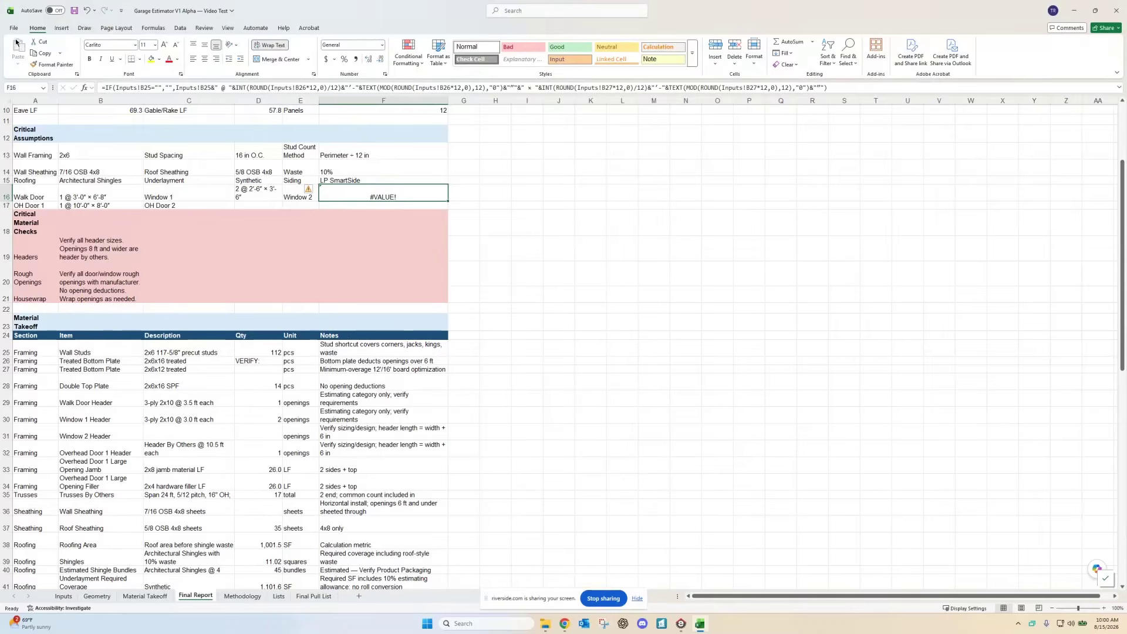
Step: Print the workbook with CutePDF Writer as the printer
{"action": "left_click", "coordinate": [14, 28]}
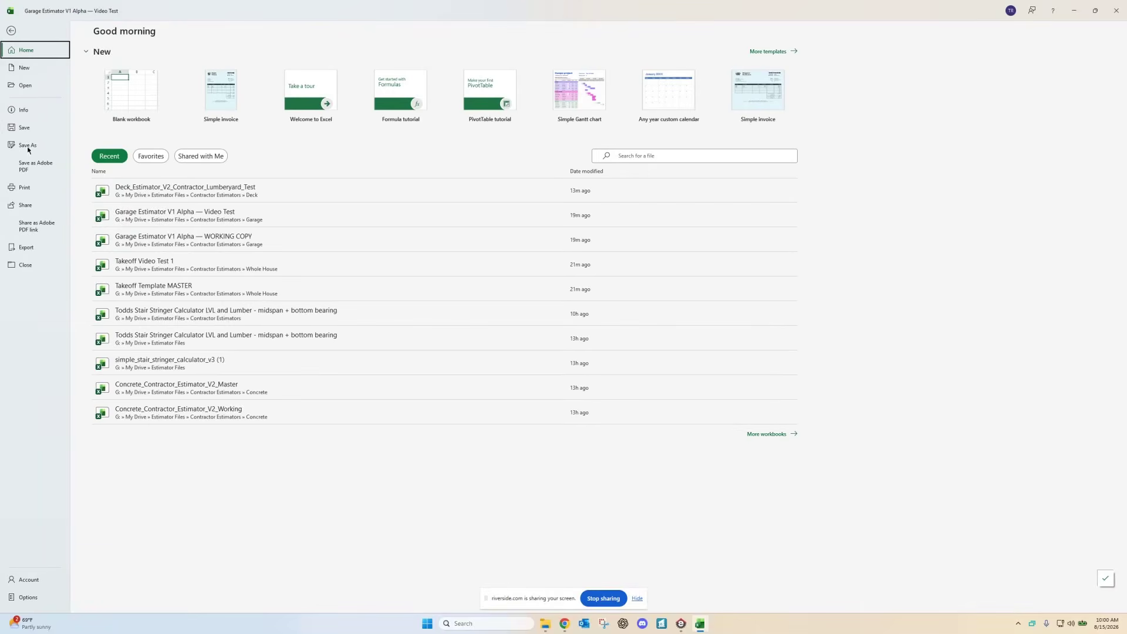
{"action": "left_click", "coordinate": [26, 188]}
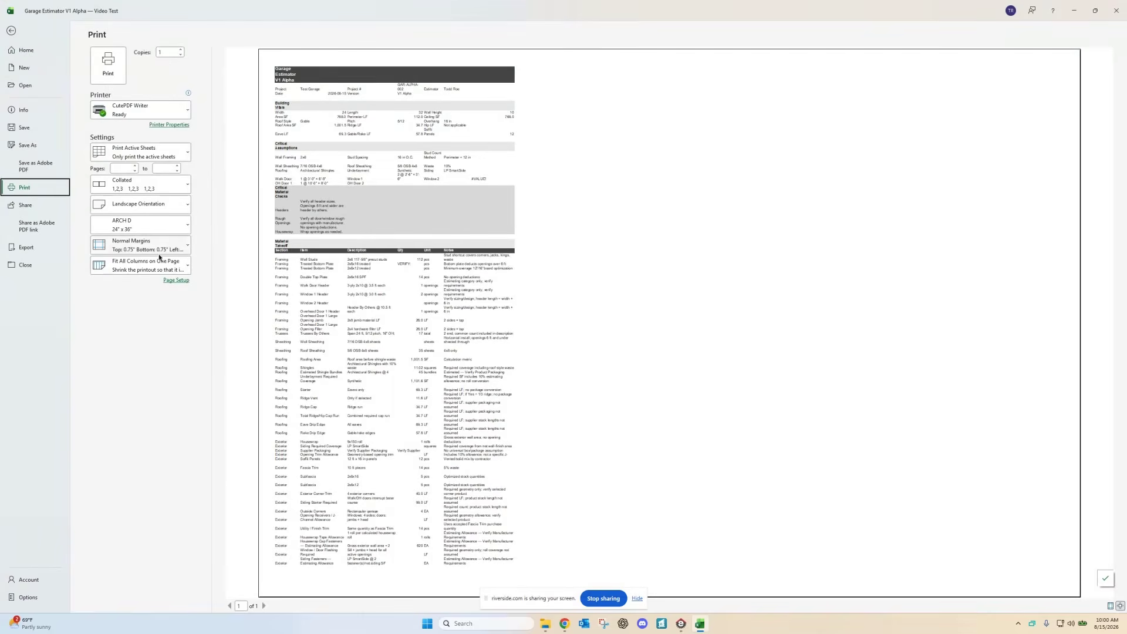
{"action": "left_click", "coordinate": [155, 115]}
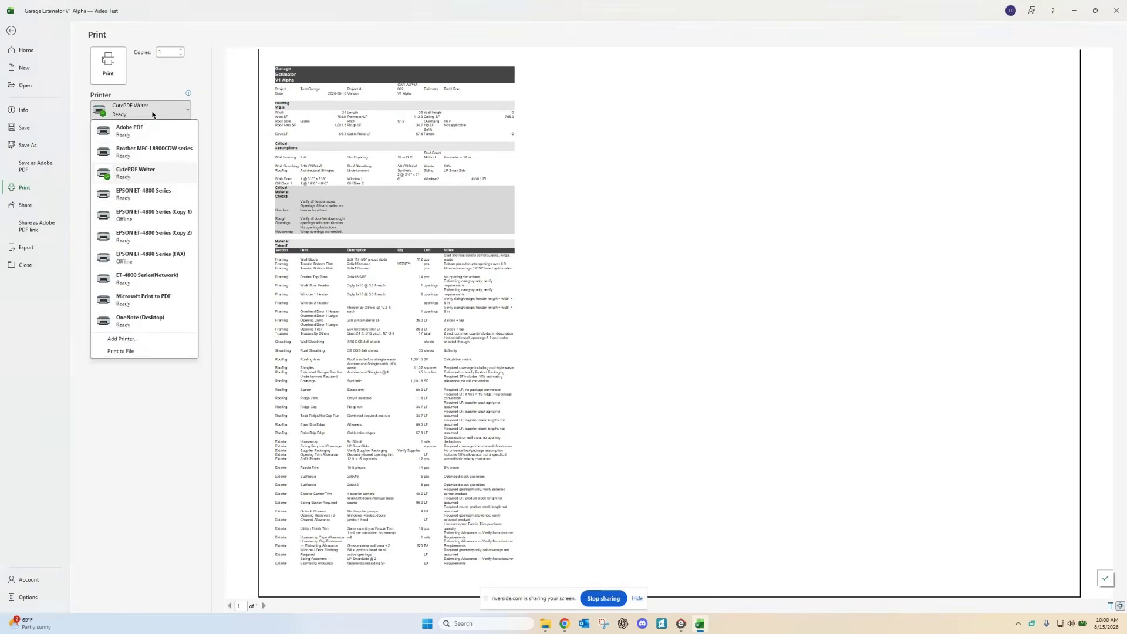
{"action": "left_click", "coordinate": [156, 113]}
Step: Set CutePDF Writer to Letter paper size and Portrait orientation
{"action": "left_click", "coordinate": [165, 124]}
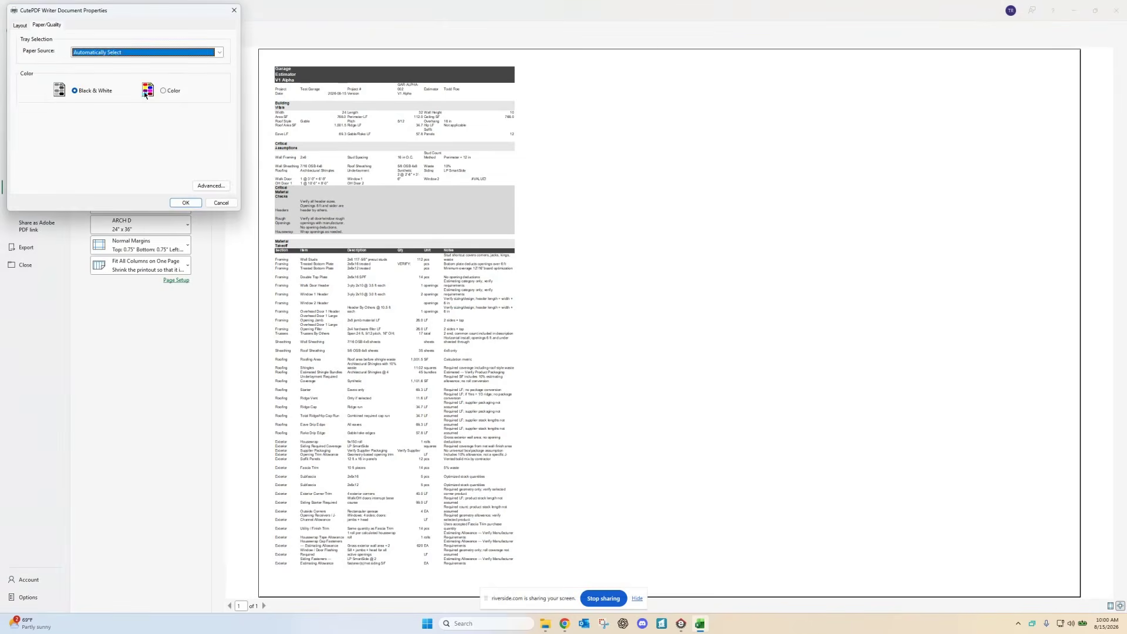
{"action": "left_click", "coordinate": [150, 53]}
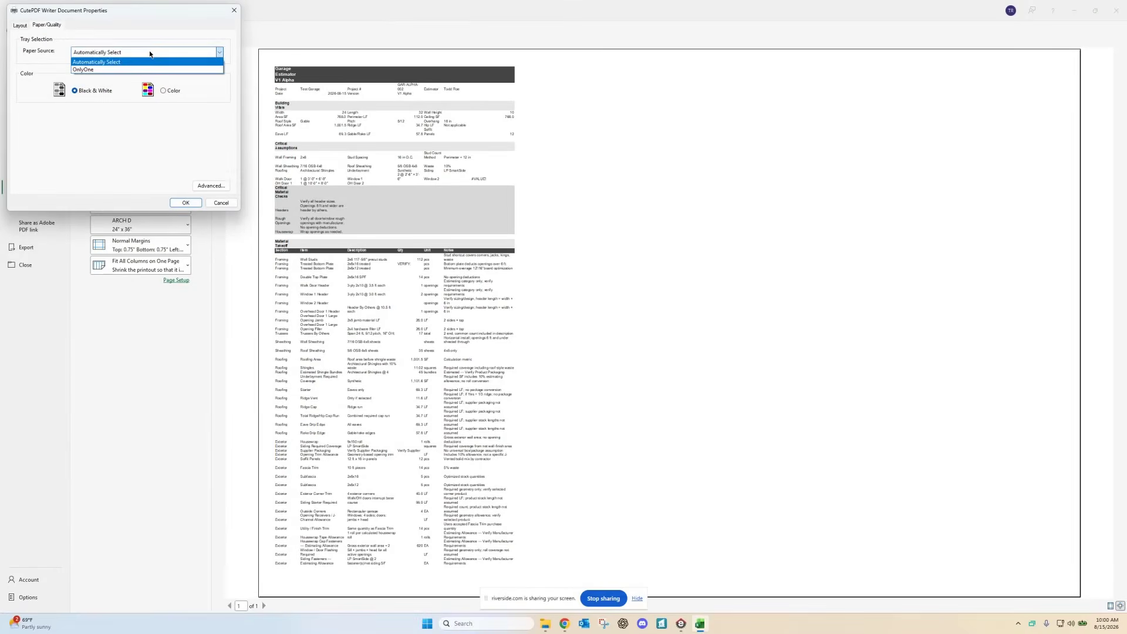
{"action": "left_click", "coordinate": [150, 54]}
{"action": "left_click", "coordinate": [211, 185]}
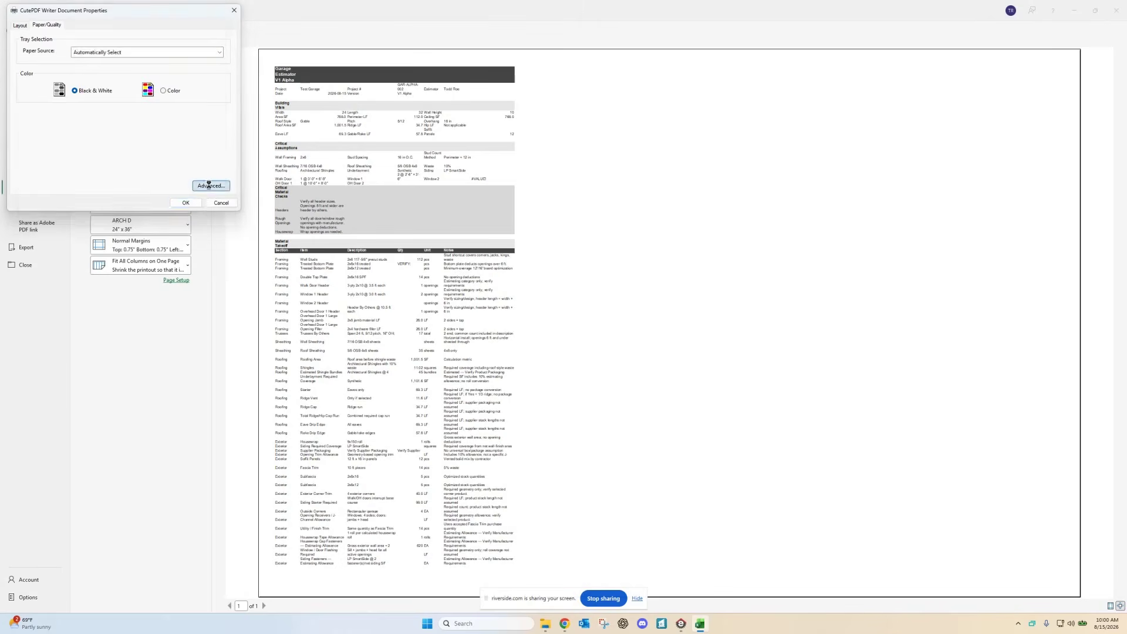
{"action": "left_click", "coordinate": [130, 68]}
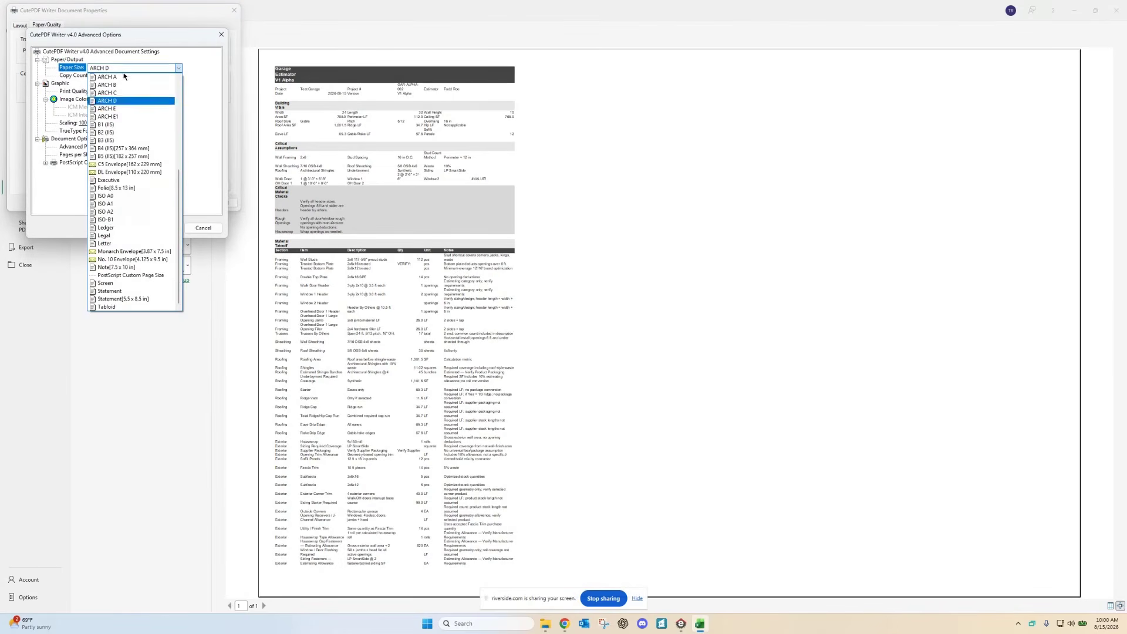
{"action": "left_click", "coordinate": [108, 243]}
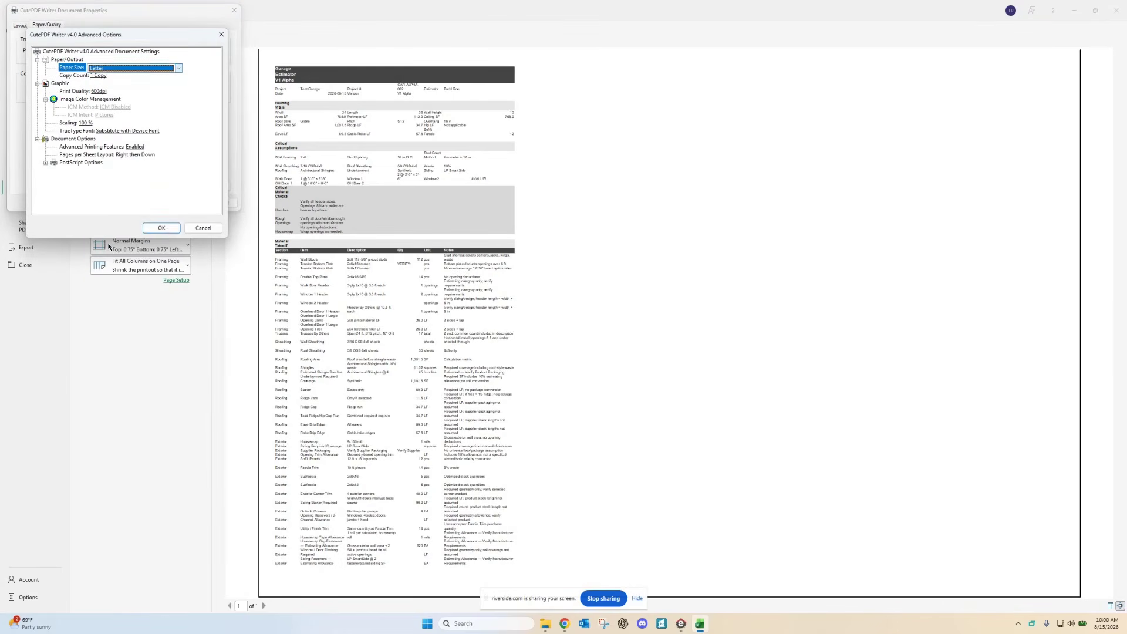
{"action": "left_click", "coordinate": [167, 228]}
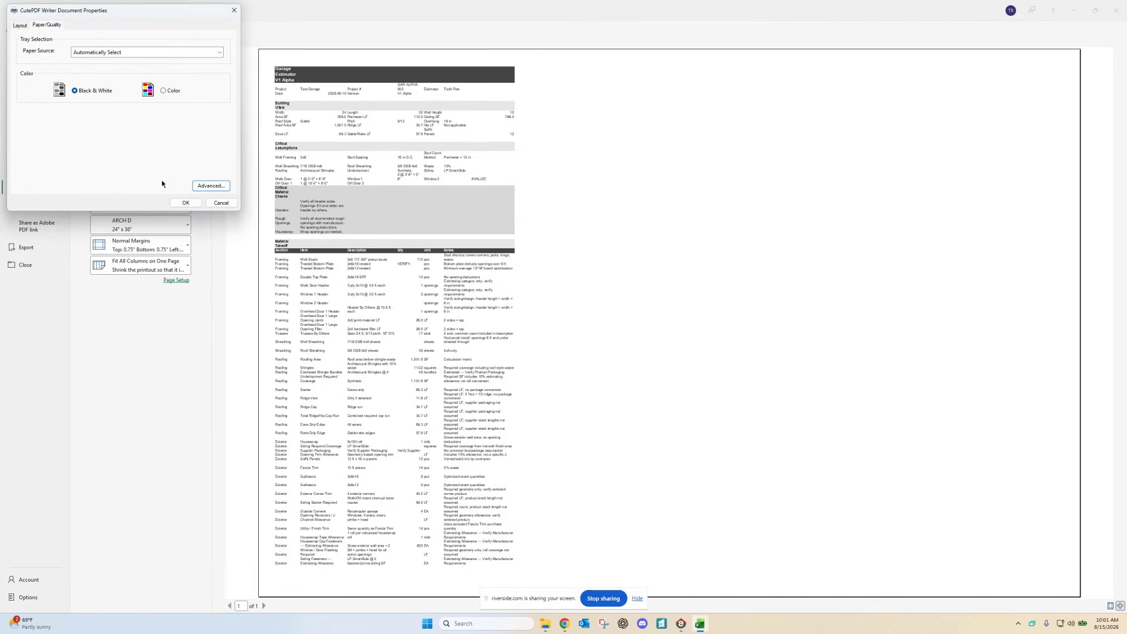
{"action": "left_click", "coordinate": [20, 26]}
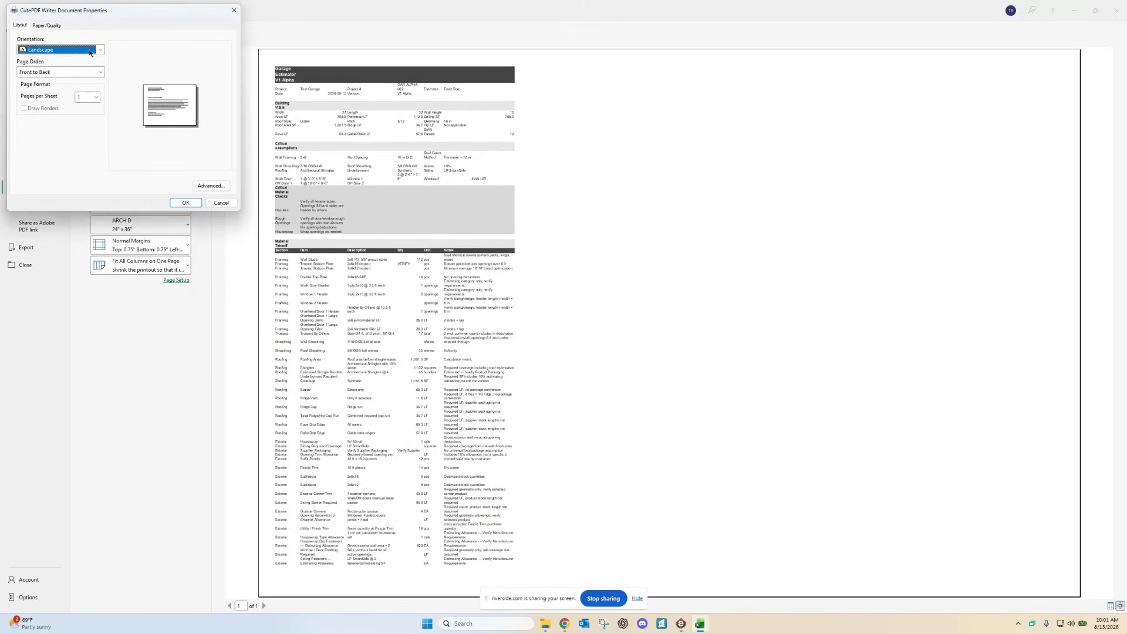
{"action": "left_click", "coordinate": [70, 49]}
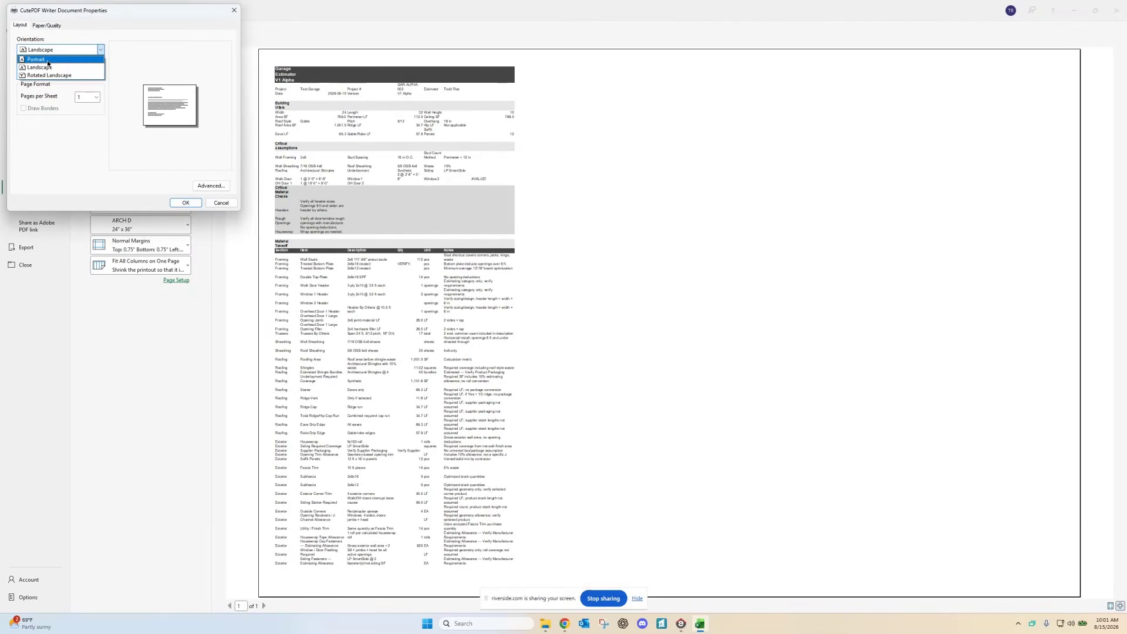
{"action": "left_click", "coordinate": [47, 60]}
{"action": "left_click", "coordinate": [185, 202]}
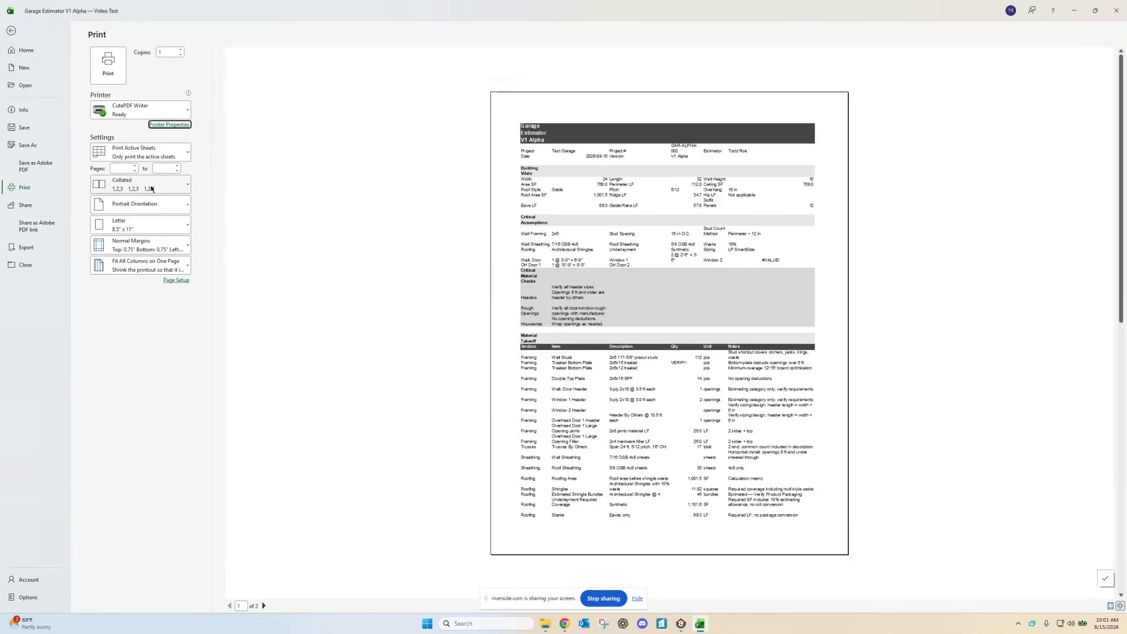
Step: Check the two-page preview and print the Final Report to PDF
{"action": "scroll", "coordinate": [499, 340], "scroll_direction": "down", "scroll_amount": 2}
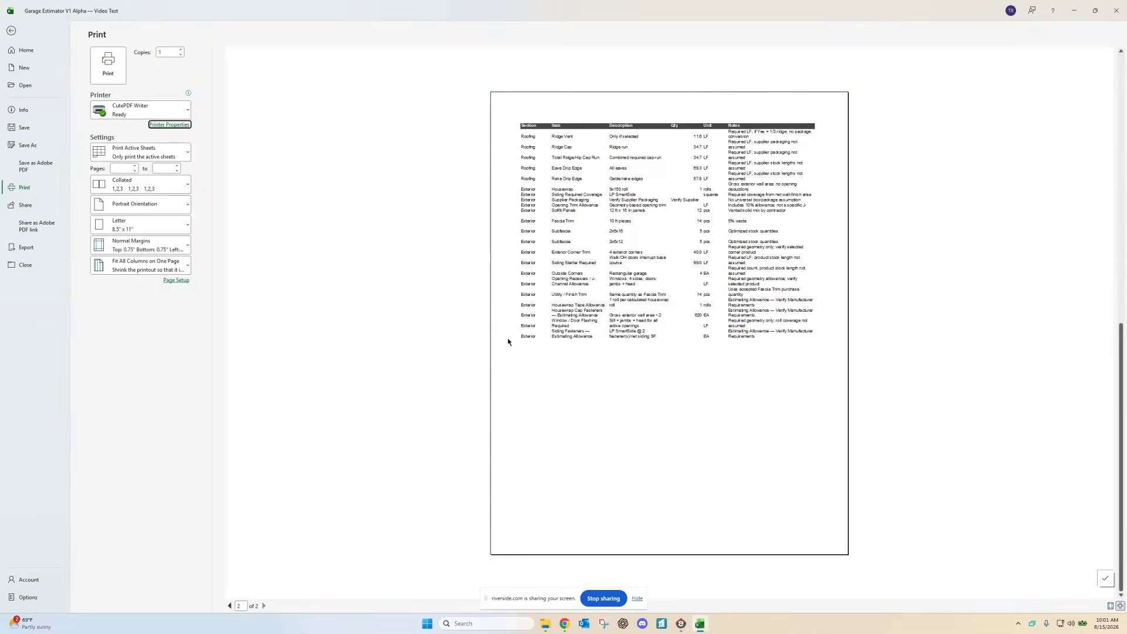
{"action": "scroll", "coordinate": [505, 341], "scroll_direction": "up", "scroll_amount": 2}
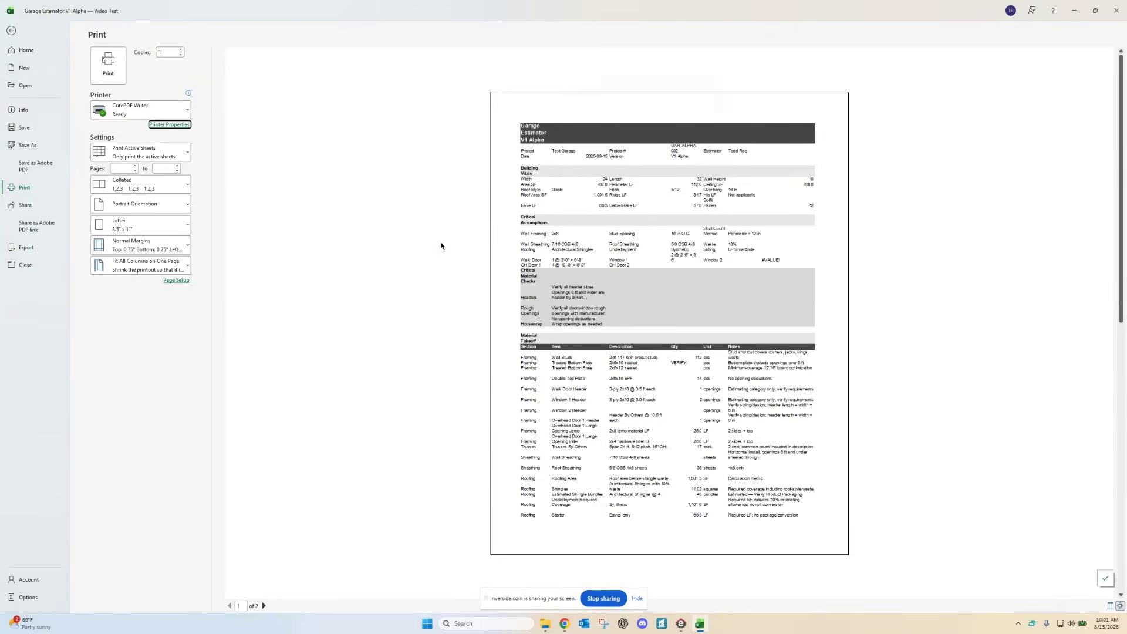
{"action": "left_click", "coordinate": [108, 65]}
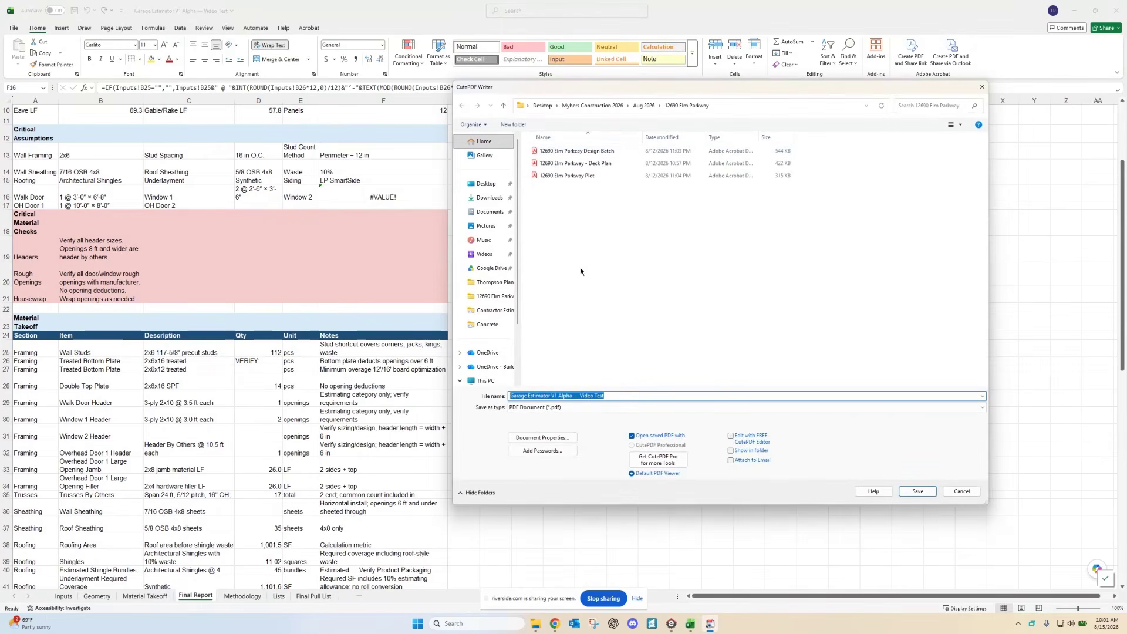
Step: Choose Google Drive > My Drive > Estimator Files > Contractor Estimators > Garage as the save location
{"action": "left_click", "coordinate": [486, 183]}
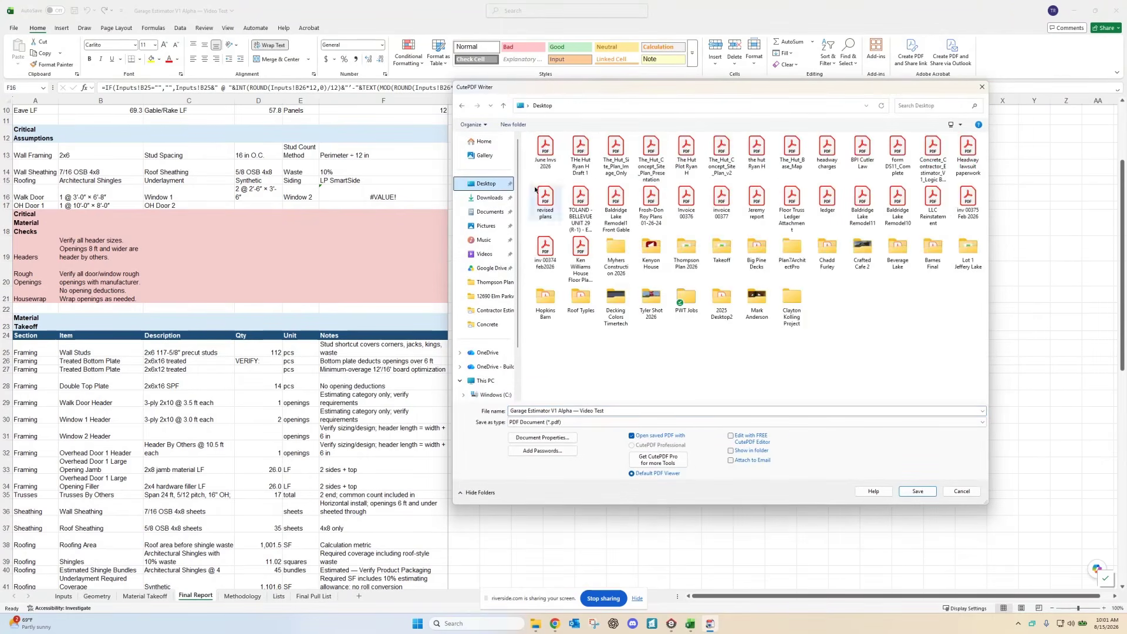
{"action": "scroll", "coordinate": [480, 329], "scroll_direction": "down", "scroll_amount": 2}
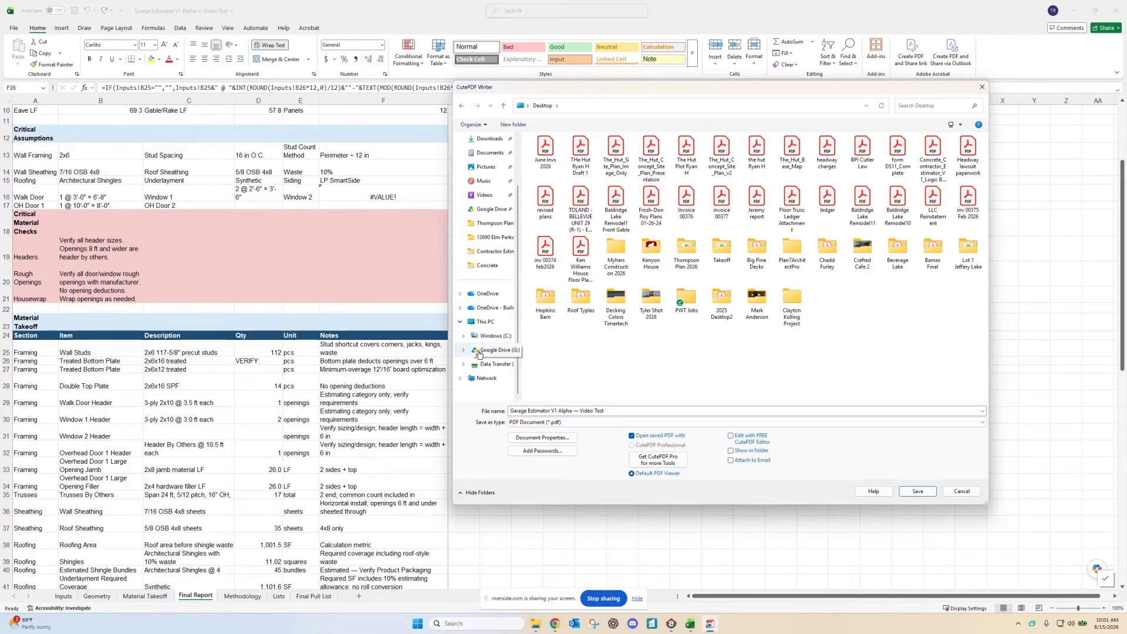
{"action": "left_click", "coordinate": [479, 352]}
{"action": "left_click", "coordinate": [549, 176]}
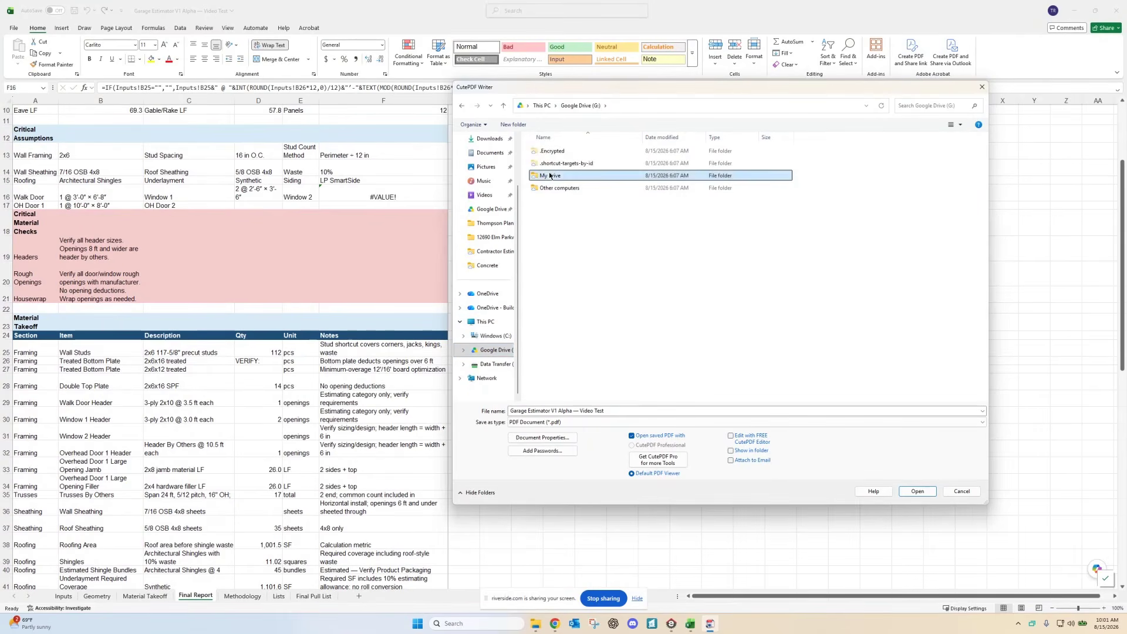
{"action": "double_click", "coordinate": [550, 175]}
{"action": "left_click", "coordinate": [548, 152]}
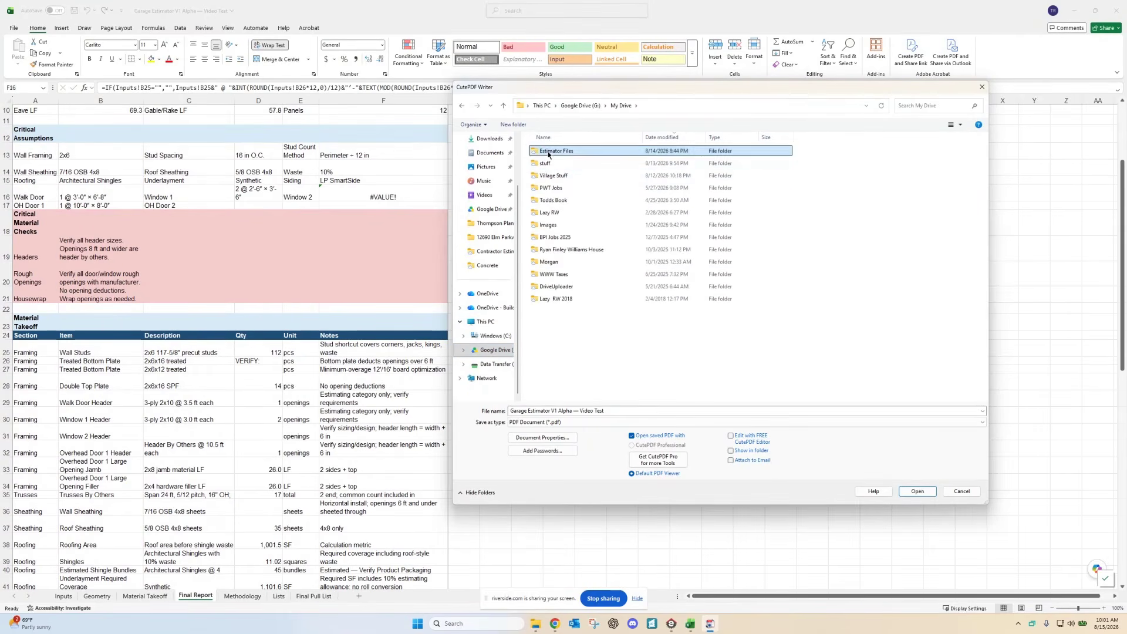
{"action": "double_click", "coordinate": [548, 151]}
{"action": "double_click", "coordinate": [554, 150]}
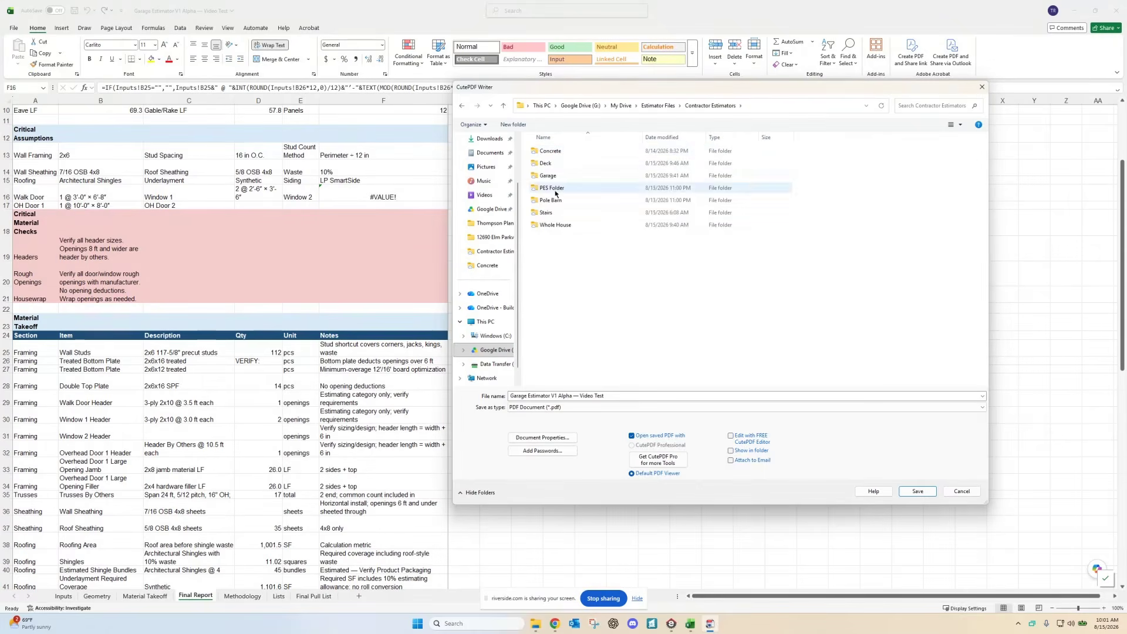
{"action": "left_click", "coordinate": [549, 175]}
{"action": "double_click", "coordinate": [549, 177]}
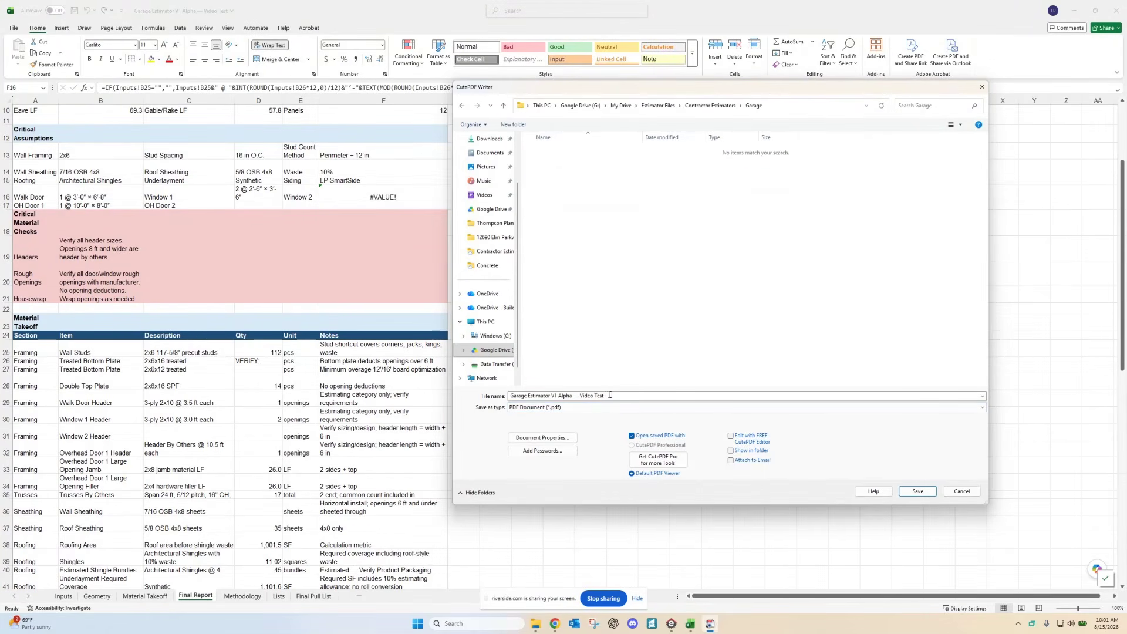
Step: Name the PDF 'Final Report Video Test' and save it
{"action": "left_click_drag", "start_coordinate": [604, 396], "coordinate": [517, 397]}
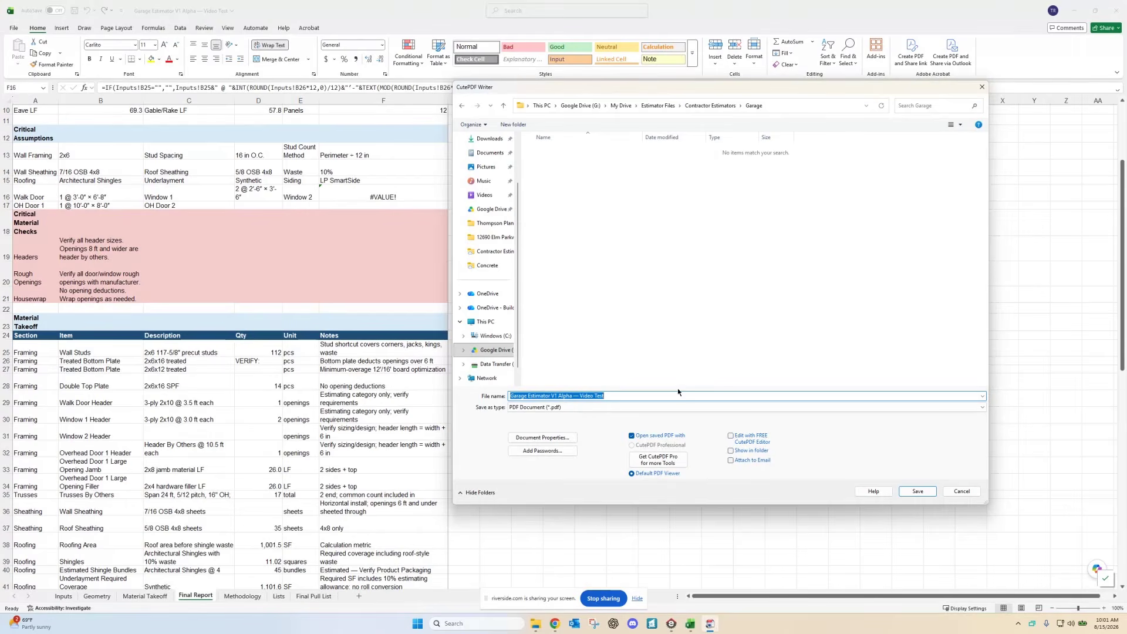
{"action": "left_click", "coordinate": [579, 395]}
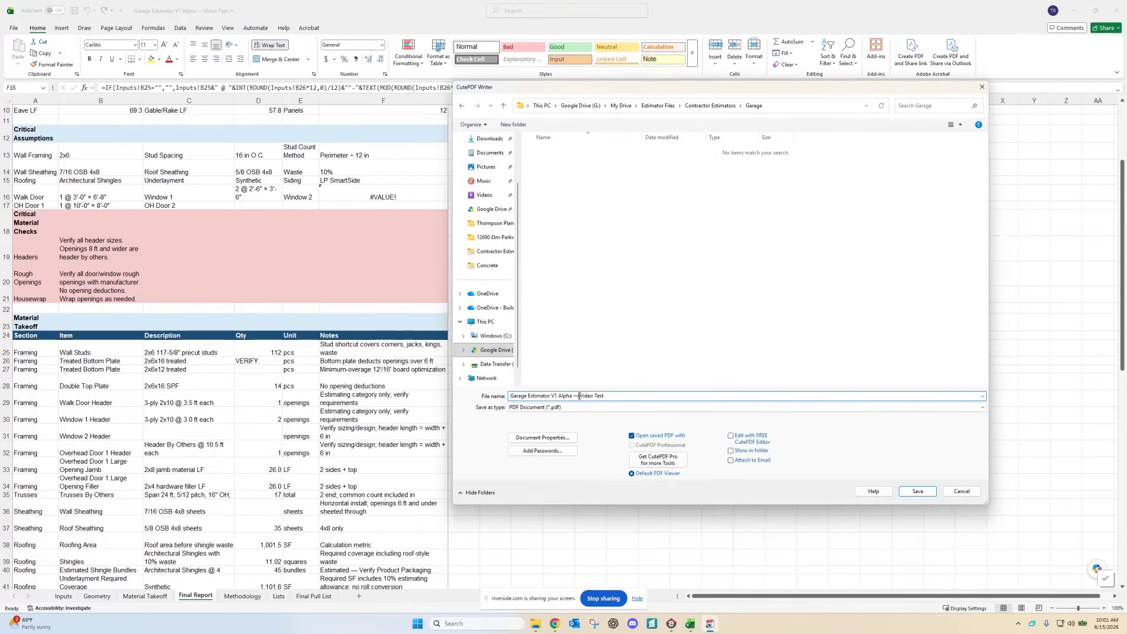
{"action": "left_click_drag", "start_coordinate": [578, 395], "coordinate": [510, 397]}
{"action": "type", "text": "Final Report"}
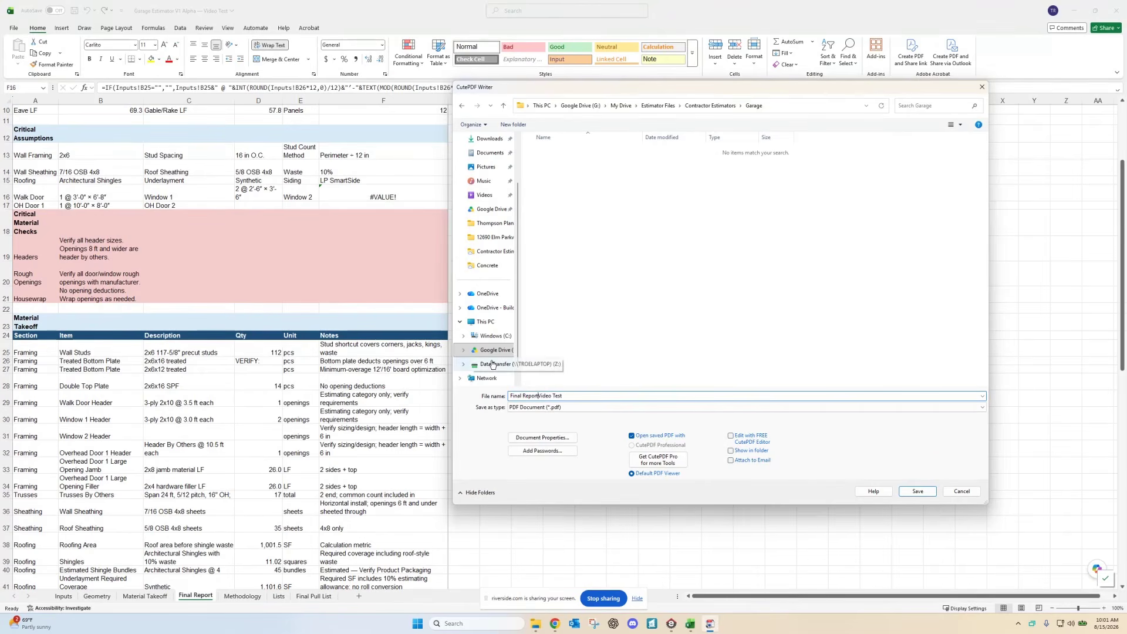
{"action": "left_click", "coordinate": [917, 492]}
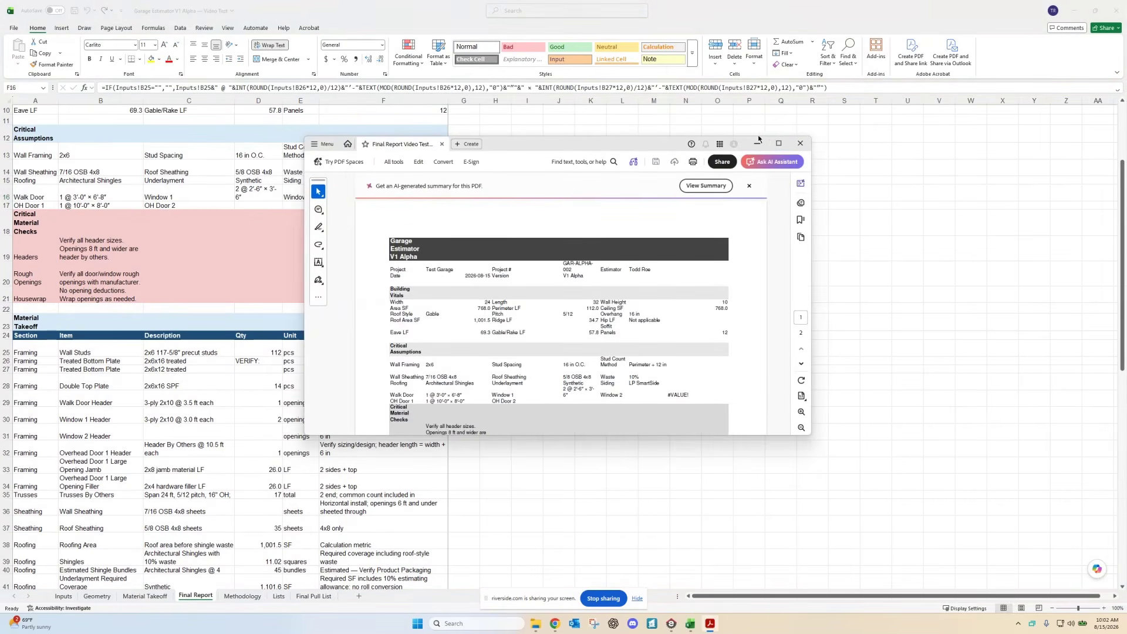
Step: Maximize Acrobat, scroll through both PDF pages, then close it to return to Excel
{"action": "left_click", "coordinate": [779, 144]}
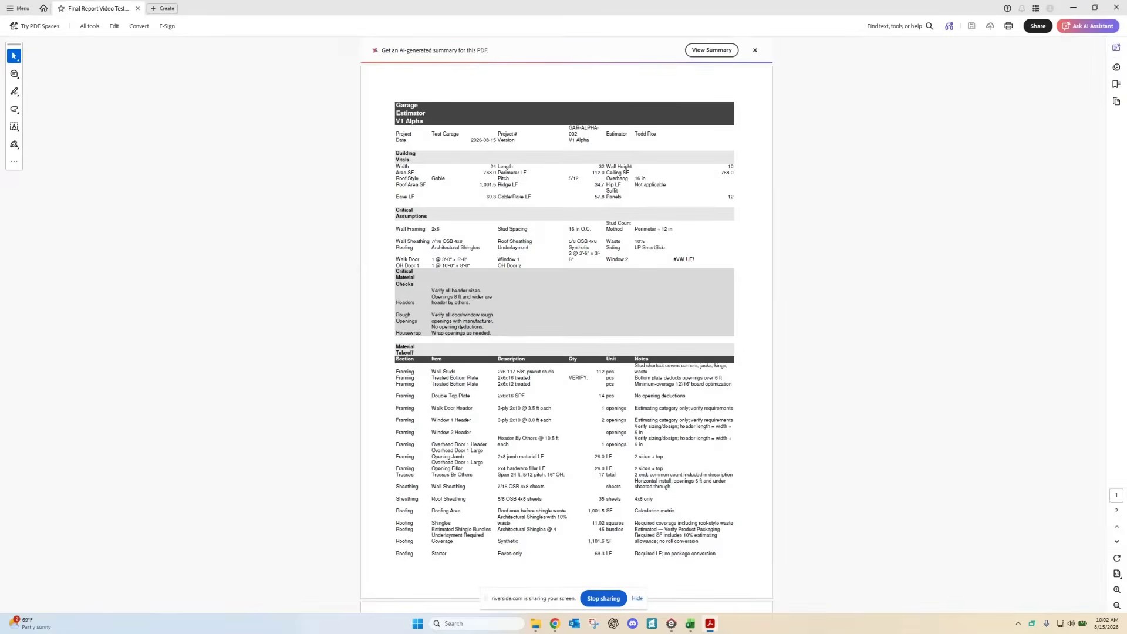
{"action": "scroll", "coordinate": [462, 331], "scroll_direction": "down", "scroll_amount": 10}
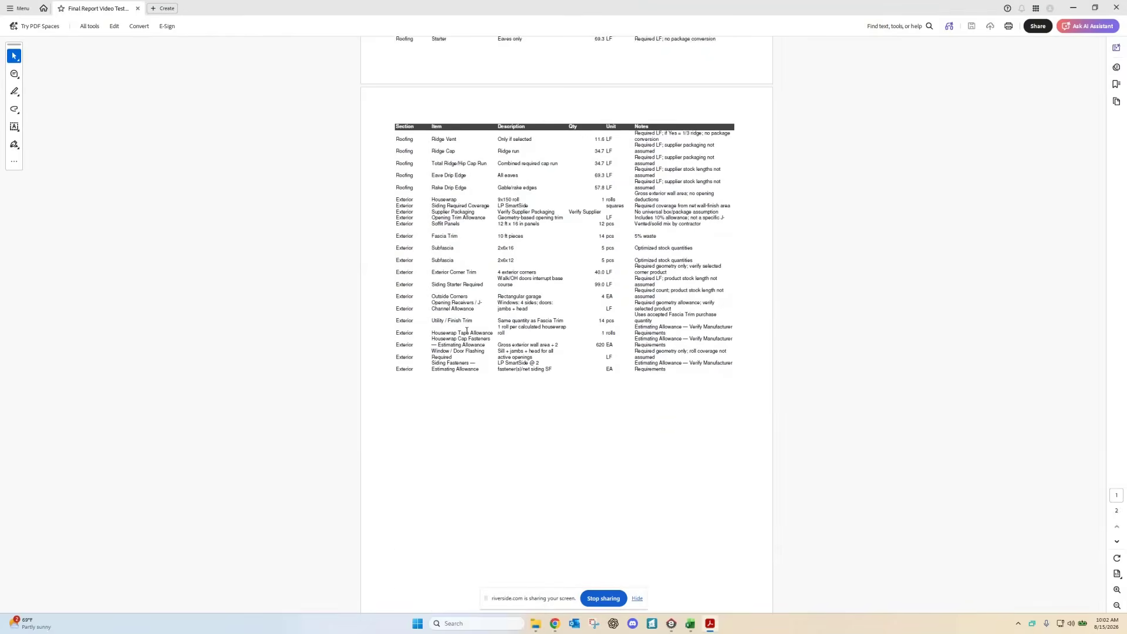
{"action": "scroll", "coordinate": [467, 331], "scroll_direction": "up", "scroll_amount": 10}
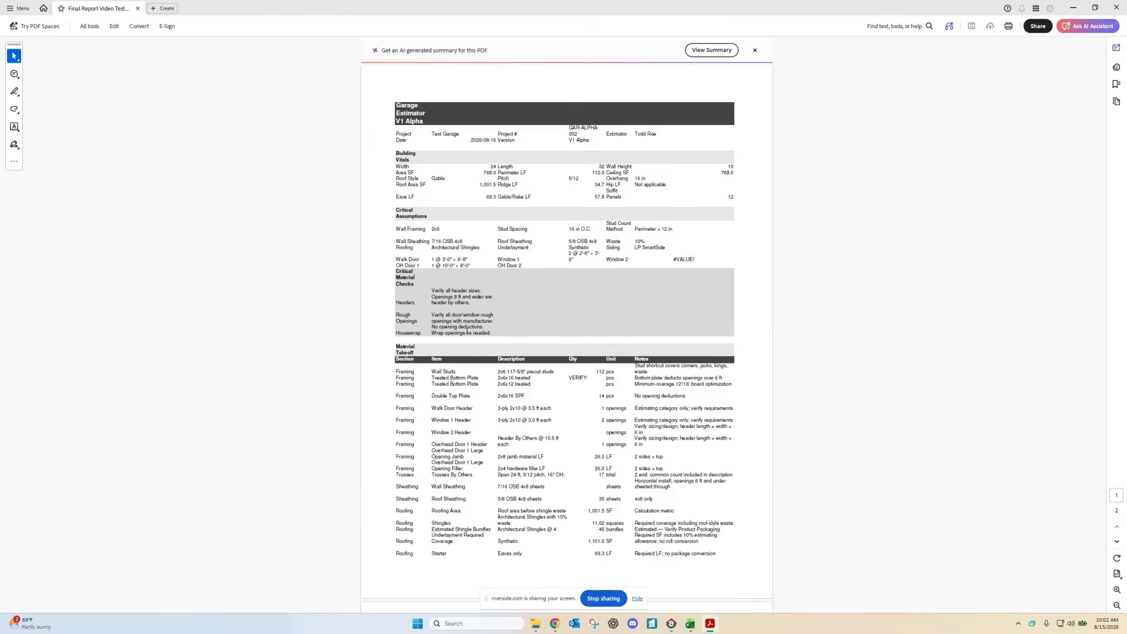
{"action": "scroll", "coordinate": [467, 332], "scroll_direction": "down", "scroll_amount": 8}
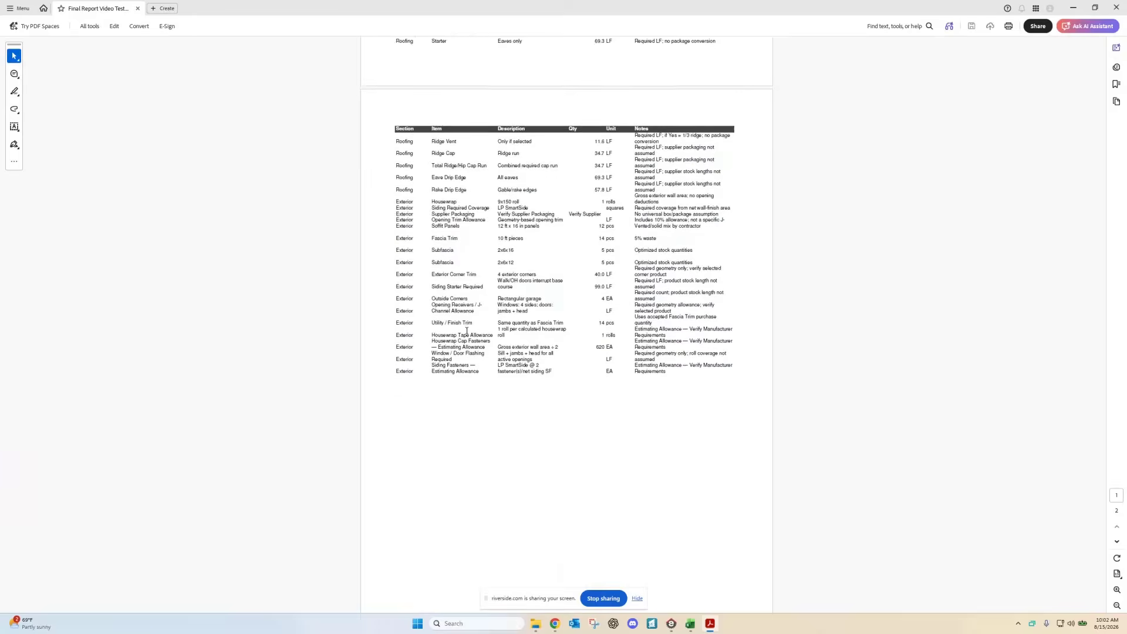
{"action": "scroll", "coordinate": [466, 331], "scroll_direction": "up", "scroll_amount": 5}
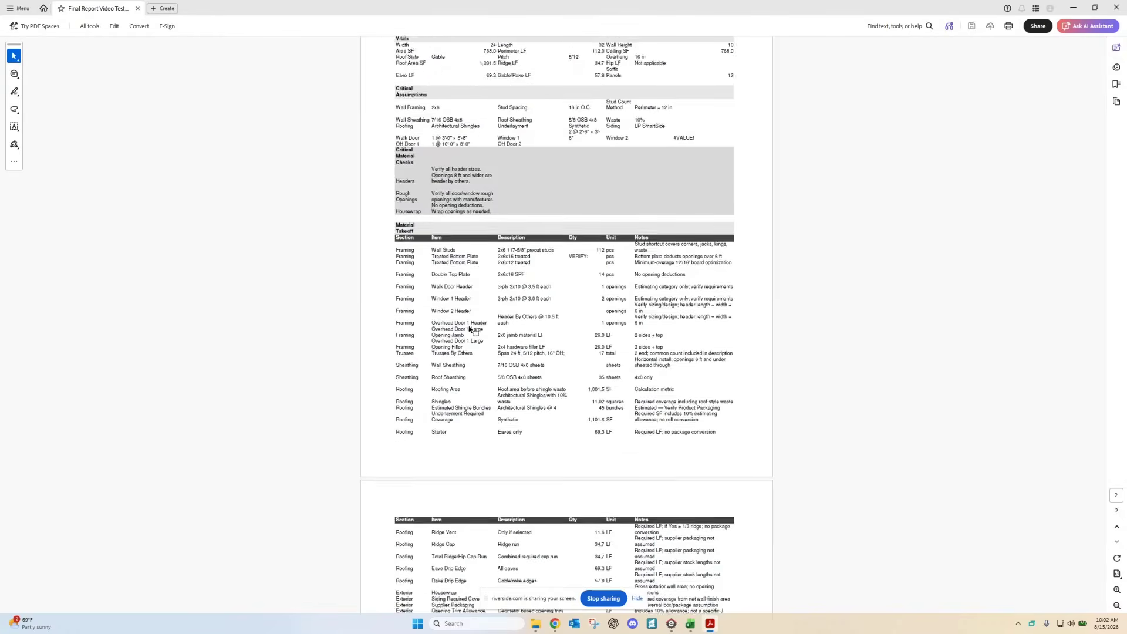
{"action": "scroll", "coordinate": [470, 330], "scroll_direction": "down", "scroll_amount": 1}
{"action": "scroll", "coordinate": [469, 330], "scroll_direction": "down", "scroll_amount": 1}
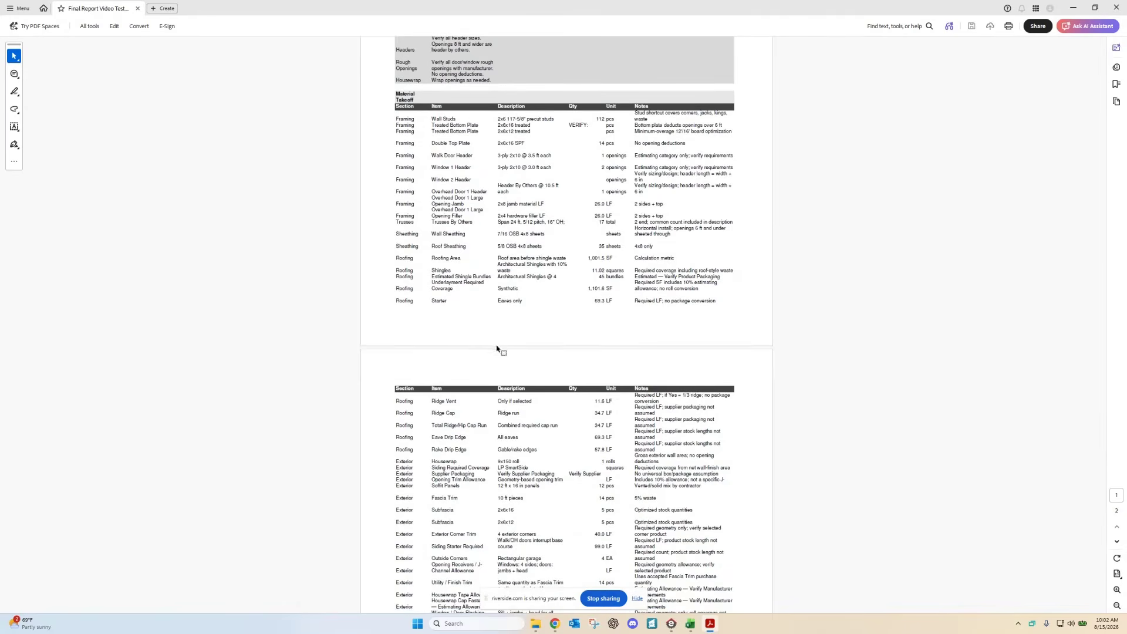
{"action": "scroll", "coordinate": [511, 370], "scroll_direction": "up", "scroll_amount": 1}
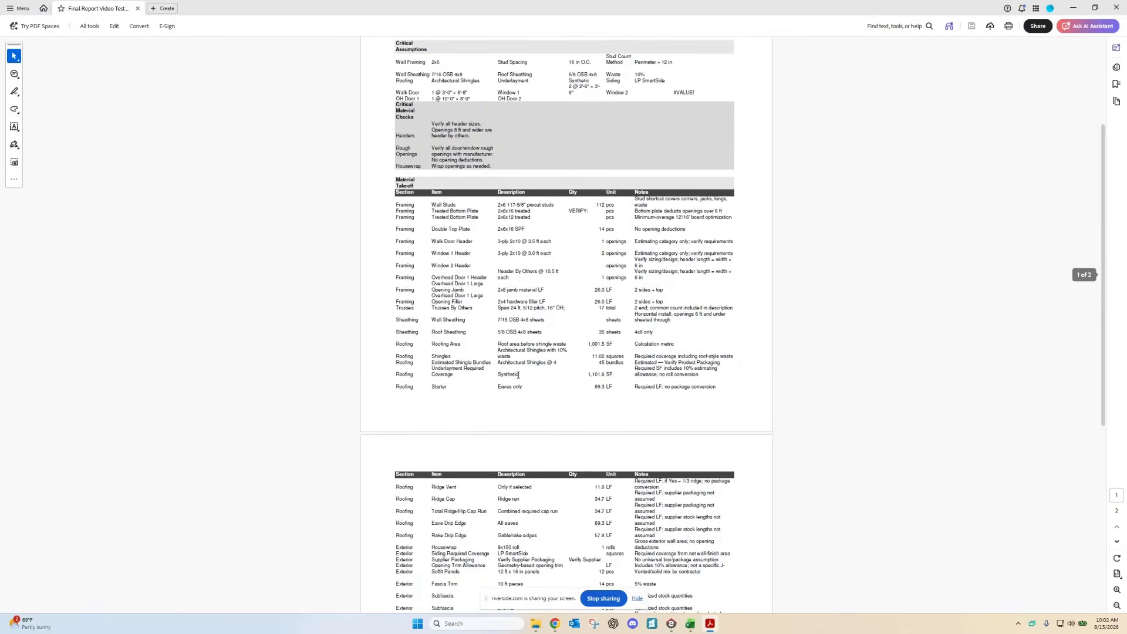
{"action": "scroll", "coordinate": [516, 376], "scroll_direction": "down", "scroll_amount": 1}
{"action": "scroll", "coordinate": [517, 376], "scroll_direction": "down", "scroll_amount": 2}
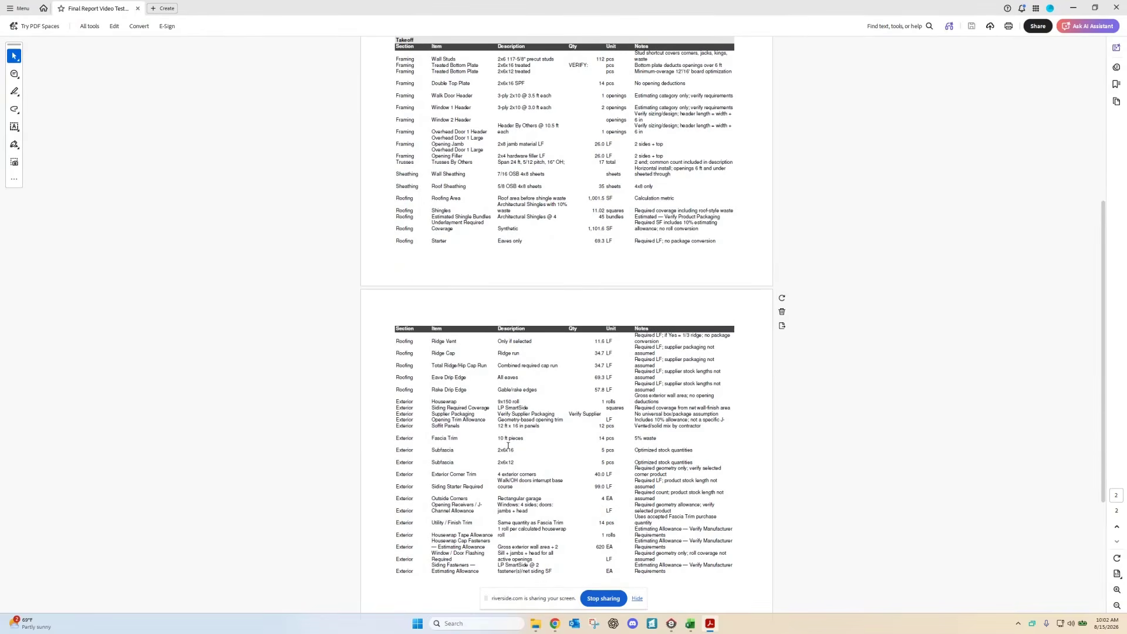
{"action": "scroll", "coordinate": [508, 445], "scroll_direction": "up", "scroll_amount": 2}
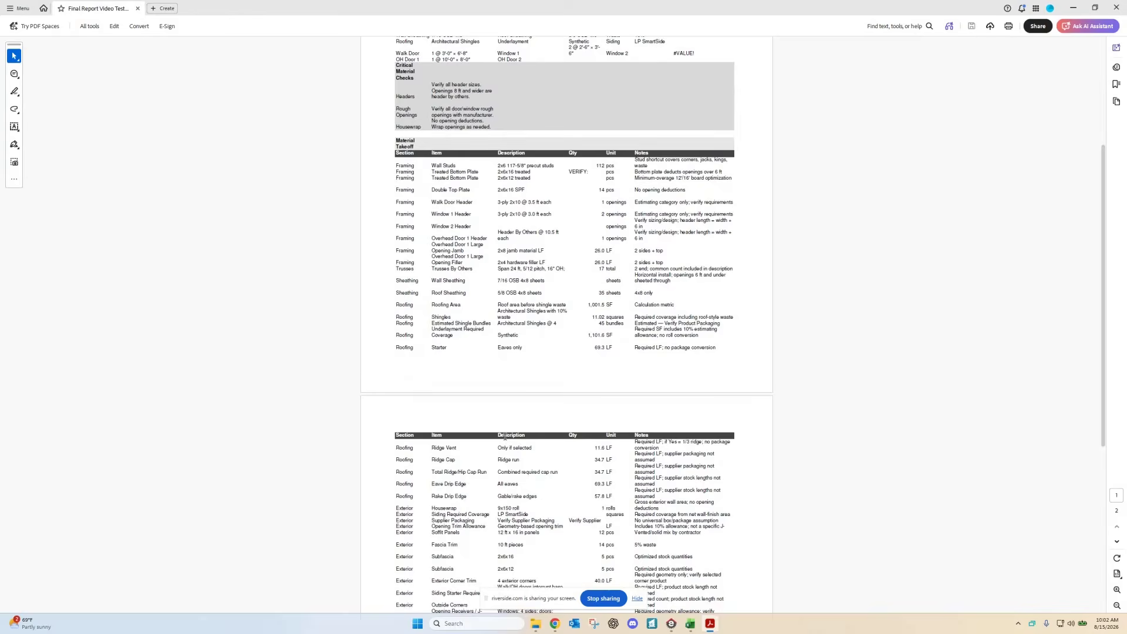
{"action": "scroll", "coordinate": [504, 436], "scroll_direction": "up", "scroll_amount": 3}
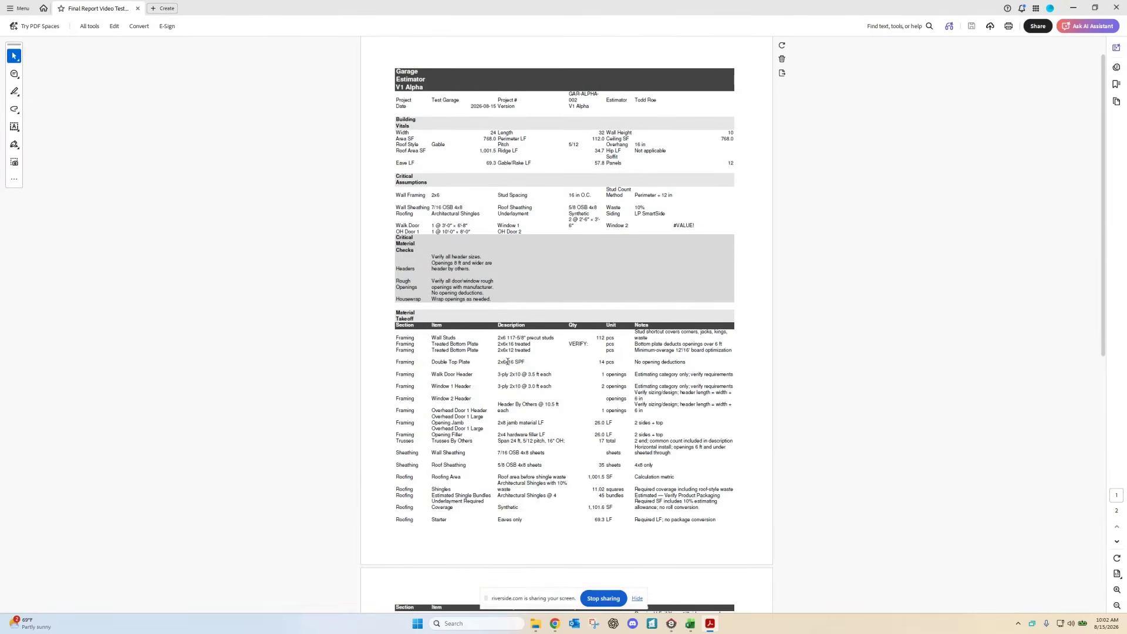
{"action": "scroll", "coordinate": [529, 369], "scroll_direction": "down", "scroll_amount": 3}
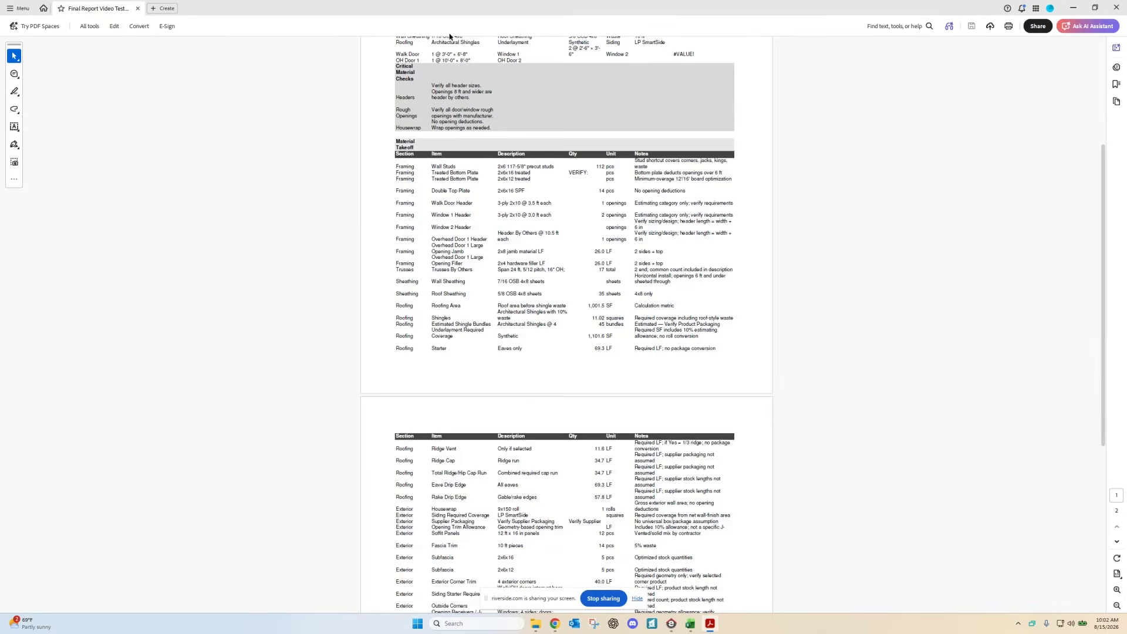
{"action": "left_click", "coordinate": [1119, 9]}
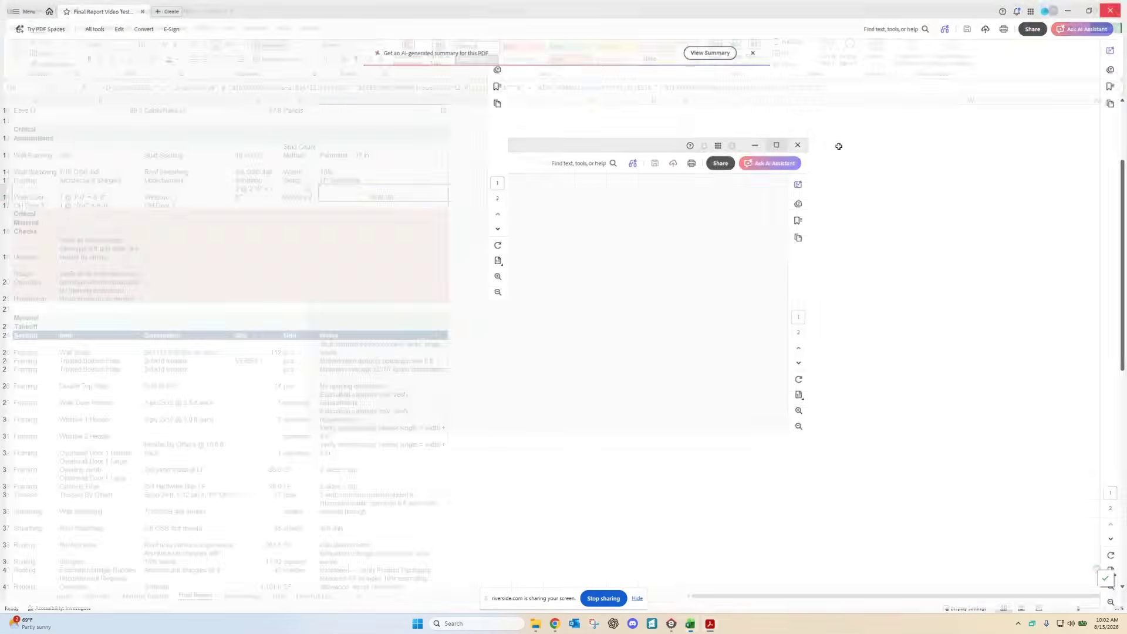
Step: Scroll through the Final Pull List sheet back to row 1, then open Excel's File backstage
{"action": "left_click", "coordinate": [311, 596]}
{"action": "scroll", "coordinate": [352, 525], "scroll_direction": "down", "scroll_amount": 1}
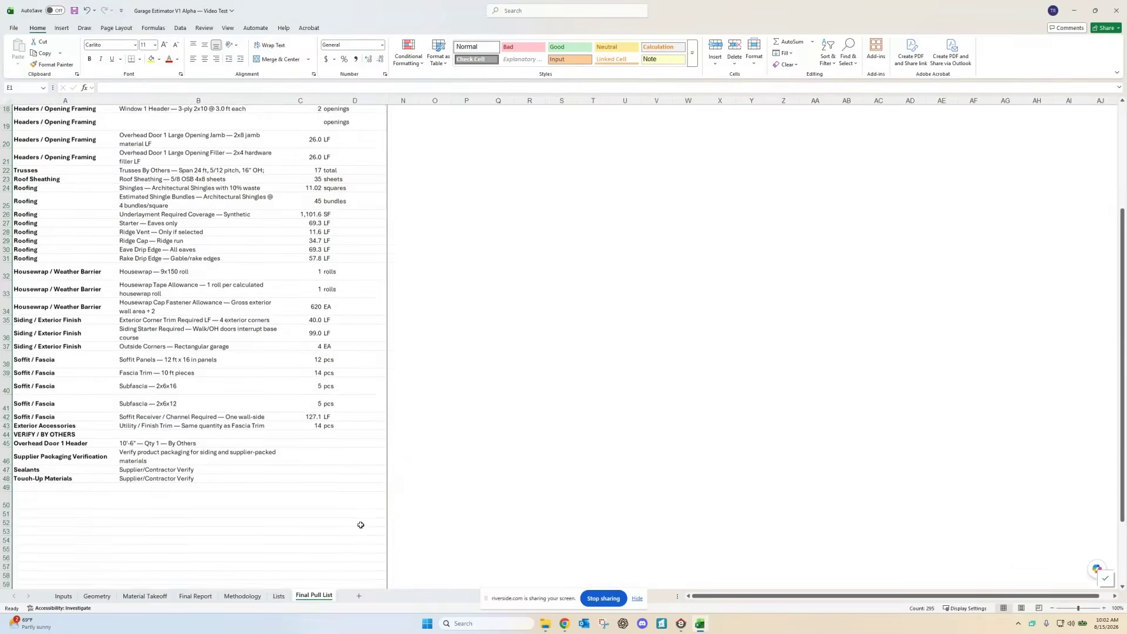
{"action": "scroll", "coordinate": [141, 422], "scroll_direction": "up", "scroll_amount": 4}
{"action": "scroll", "coordinate": [141, 421], "scroll_direction": "down", "scroll_amount": 1}
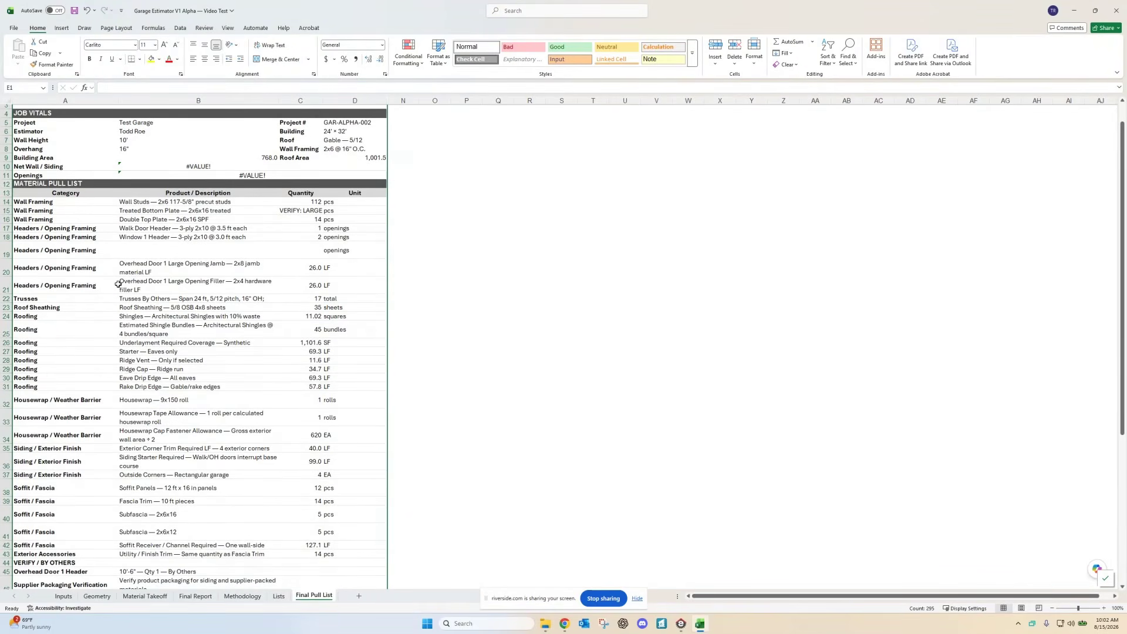
{"action": "scroll", "coordinate": [123, 354], "scroll_direction": "down", "scroll_amount": 2}
{"action": "scroll", "coordinate": [121, 394], "scroll_direction": "down", "scroll_amount": 1}
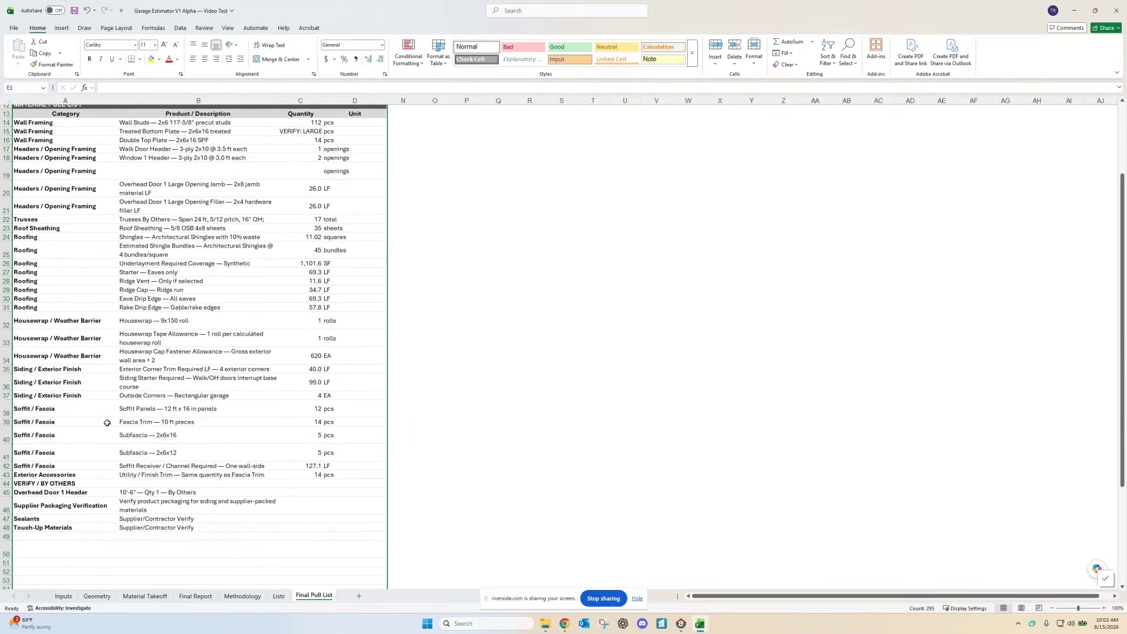
{"action": "scroll", "coordinate": [147, 425], "scroll_direction": "up", "scroll_amount": 1}
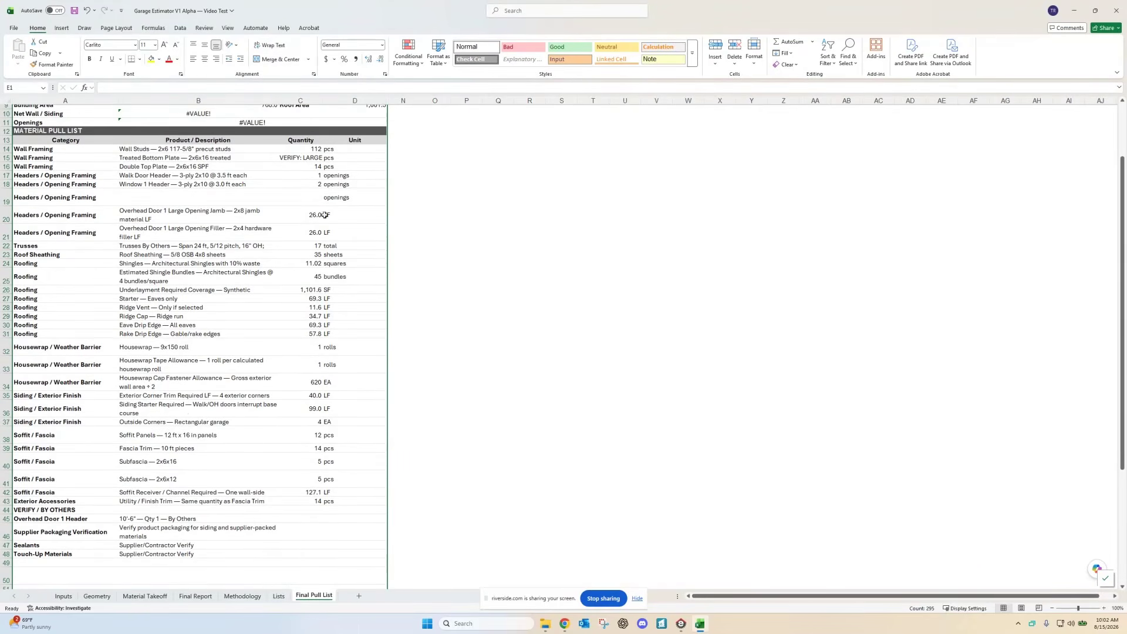
{"action": "scroll", "coordinate": [162, 403], "scroll_direction": "down", "scroll_amount": 1}
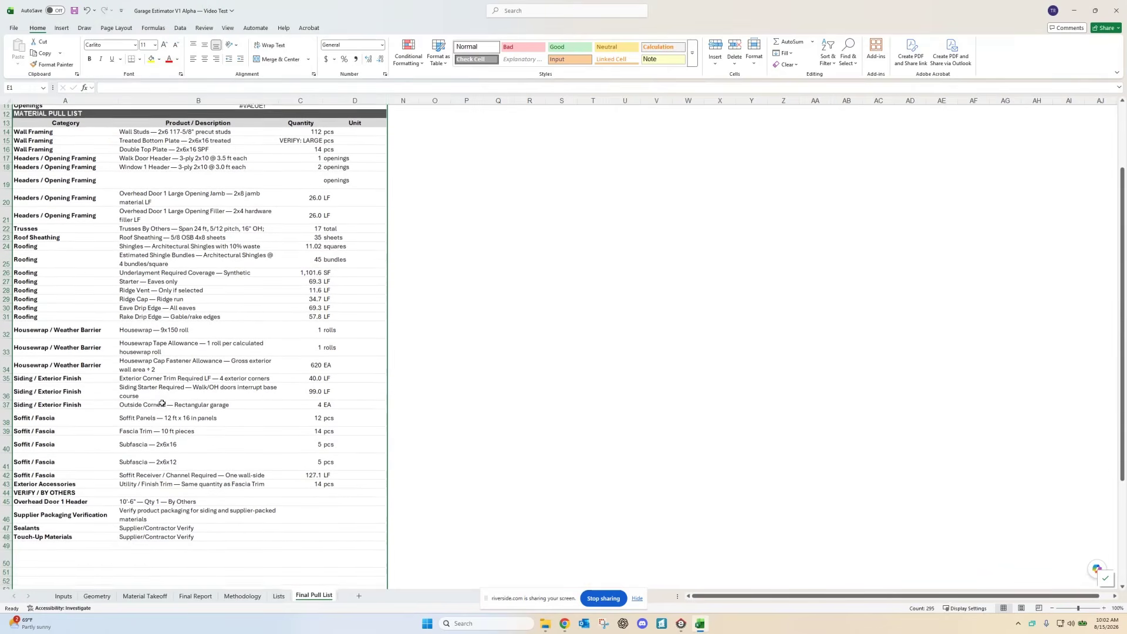
{"action": "scroll", "coordinate": [158, 396], "scroll_direction": "up", "scroll_amount": 2}
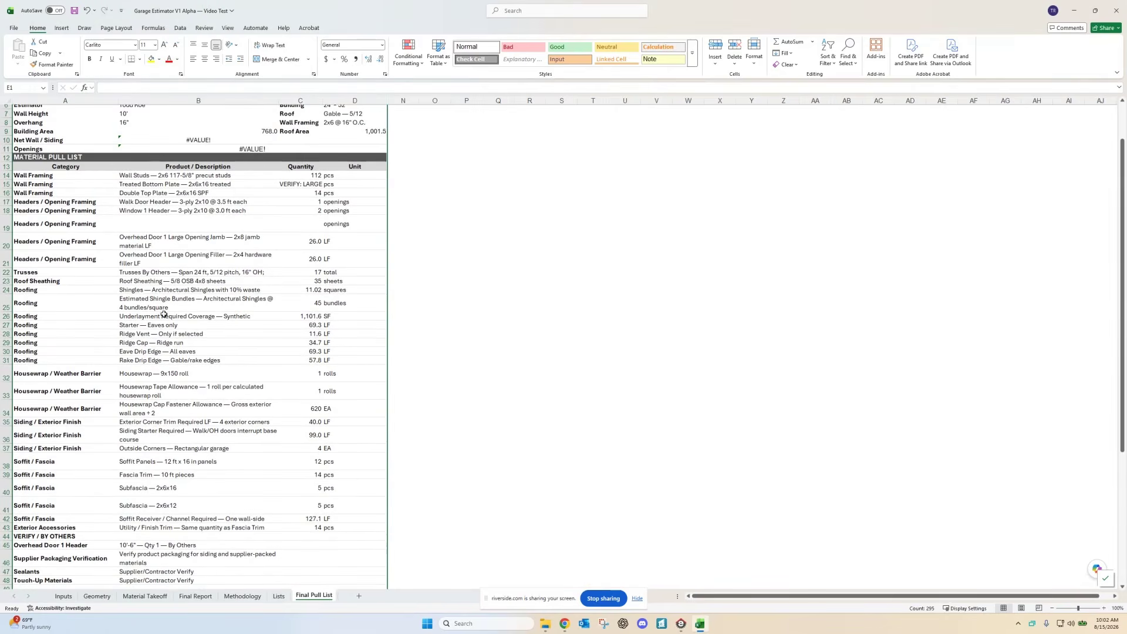
{"action": "scroll", "coordinate": [188, 320], "scroll_direction": "up", "scroll_amount": 2}
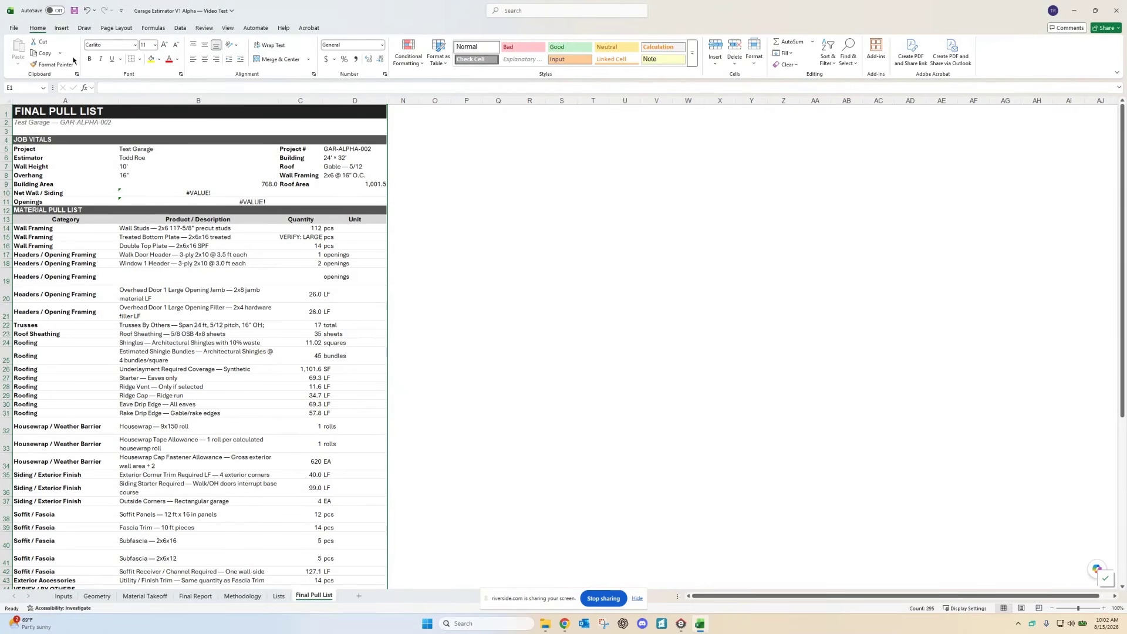
{"action": "left_click", "coordinate": [14, 29]}
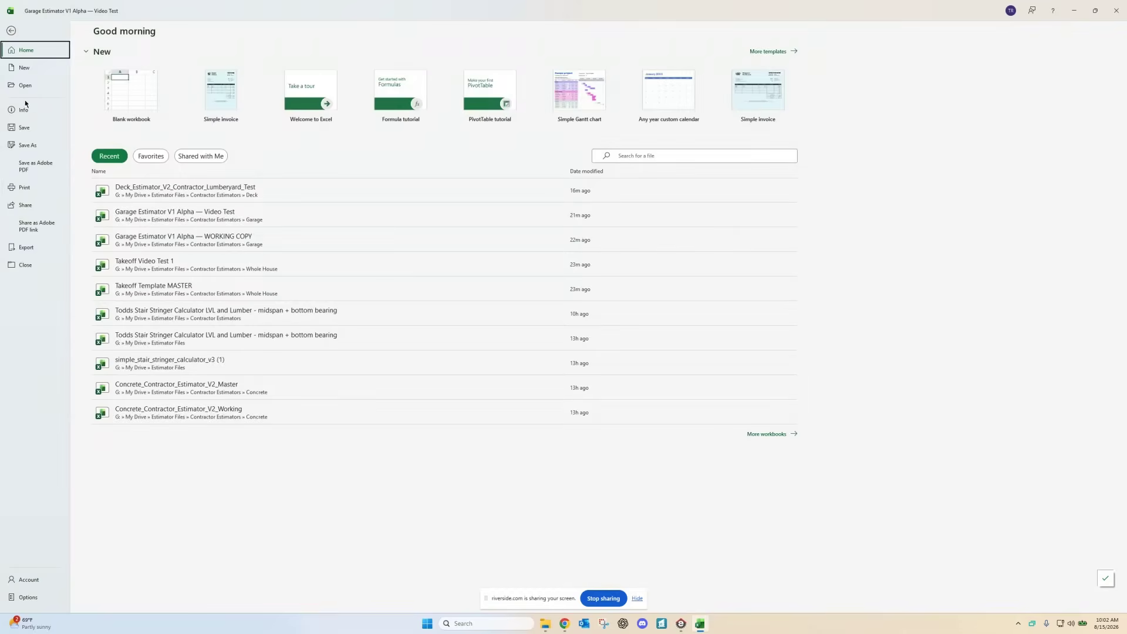
Step: Print the sheet to the CutePDF printer with the page orientation set to Portrait
{"action": "left_click", "coordinate": [24, 190]}
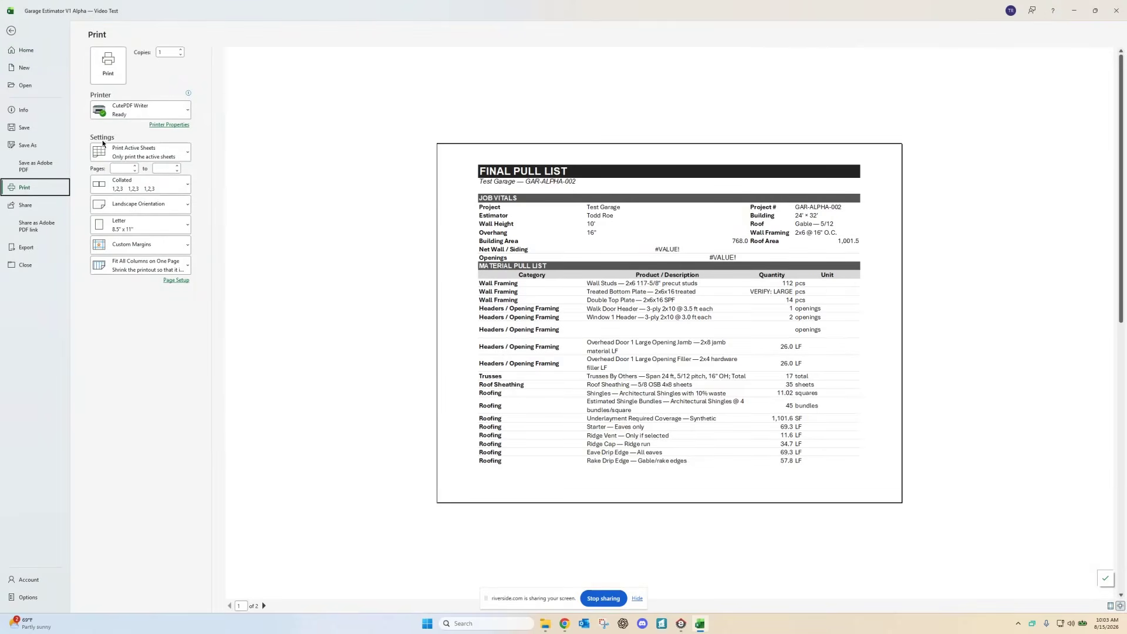
{"action": "left_click", "coordinate": [169, 124]}
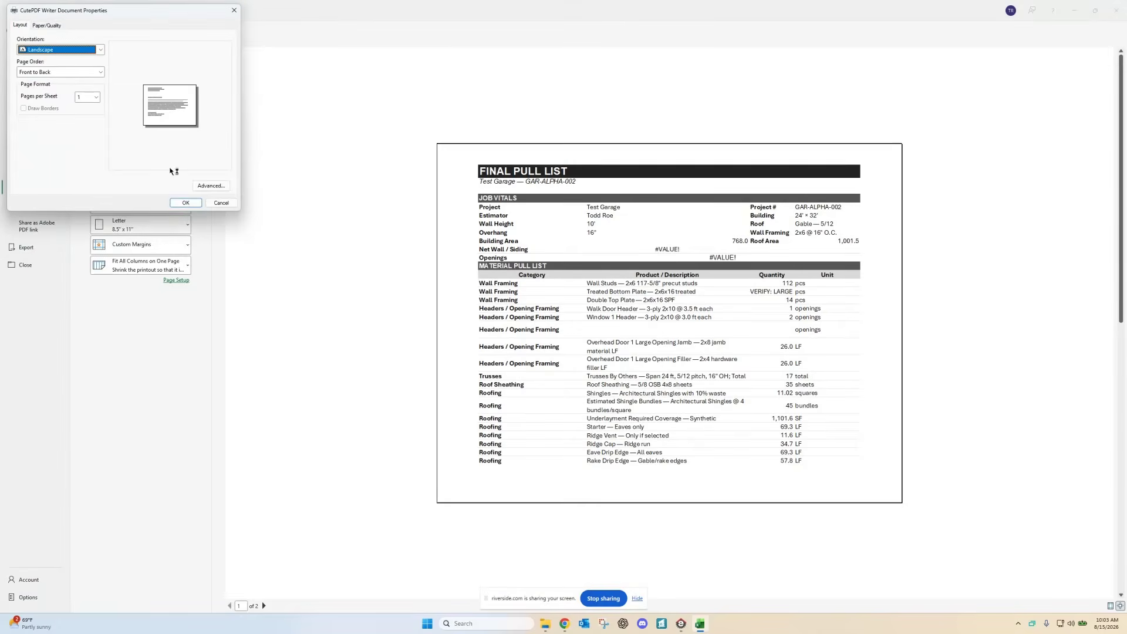
{"action": "left_click", "coordinate": [210, 185]}
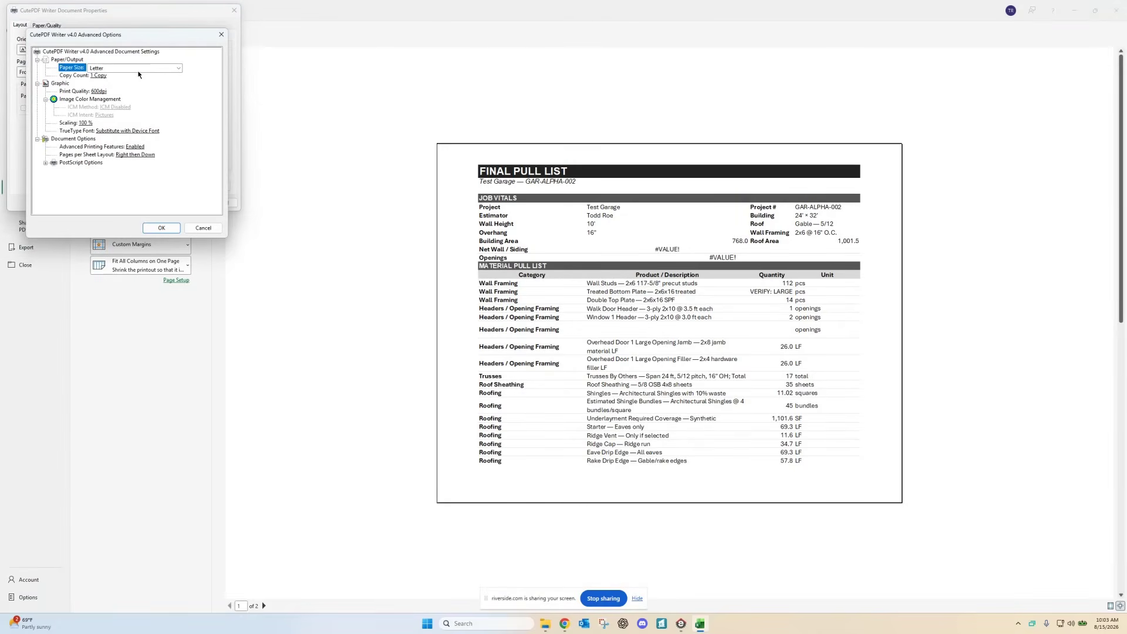
{"action": "left_click", "coordinate": [162, 228]}
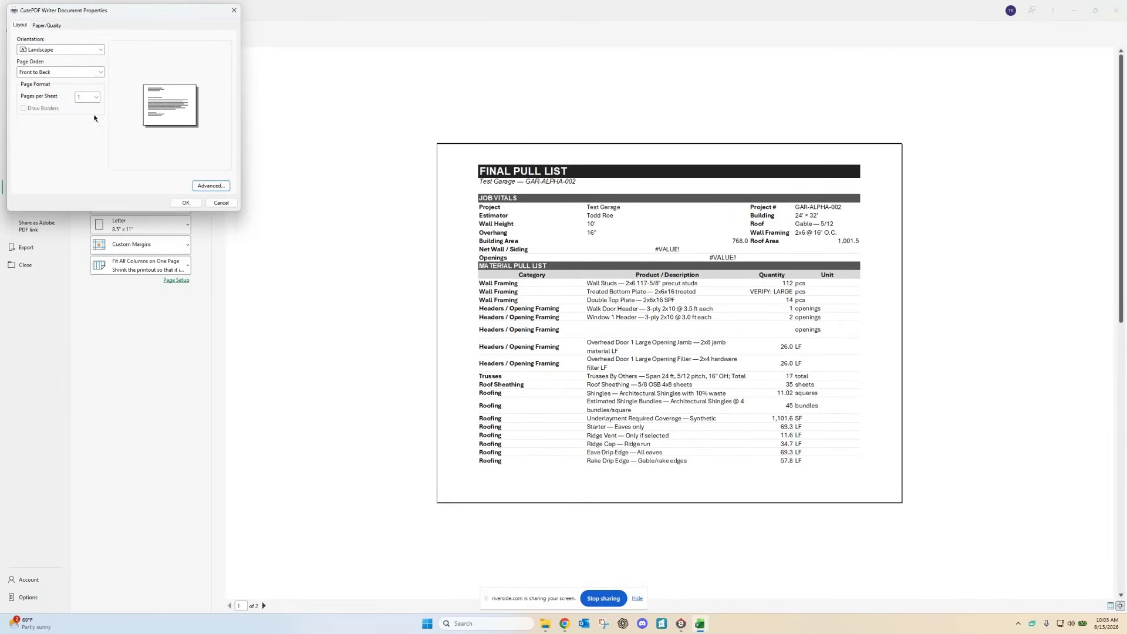
{"action": "left_click", "coordinate": [88, 51]}
{"action": "left_click", "coordinate": [76, 59]}
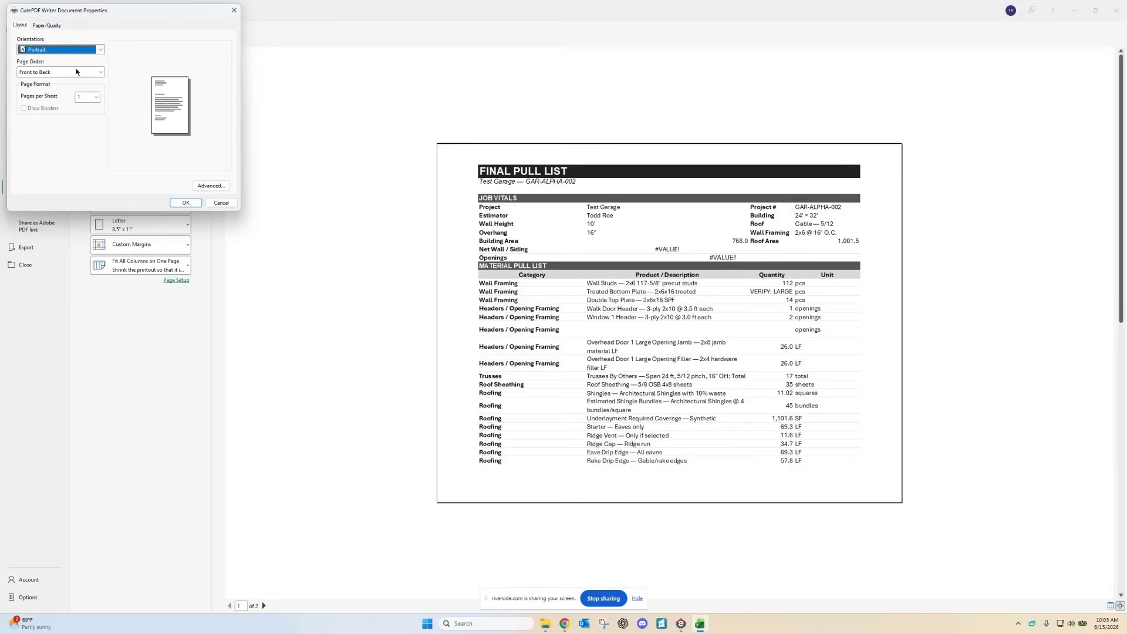
{"action": "left_click", "coordinate": [185, 202]}
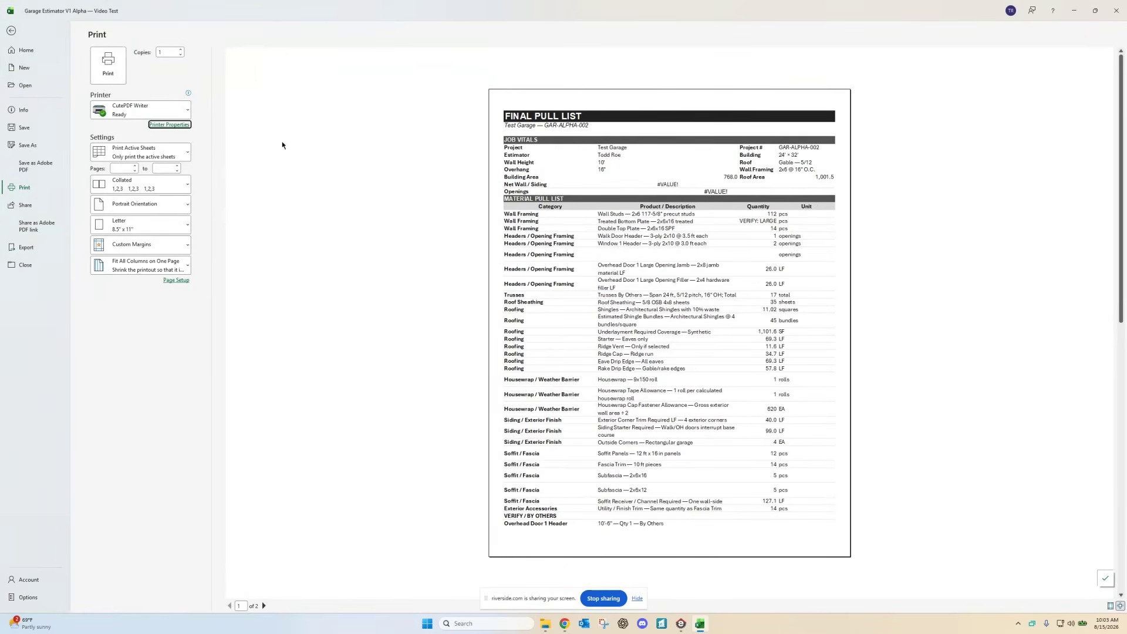
{"action": "left_click", "coordinate": [108, 66]}
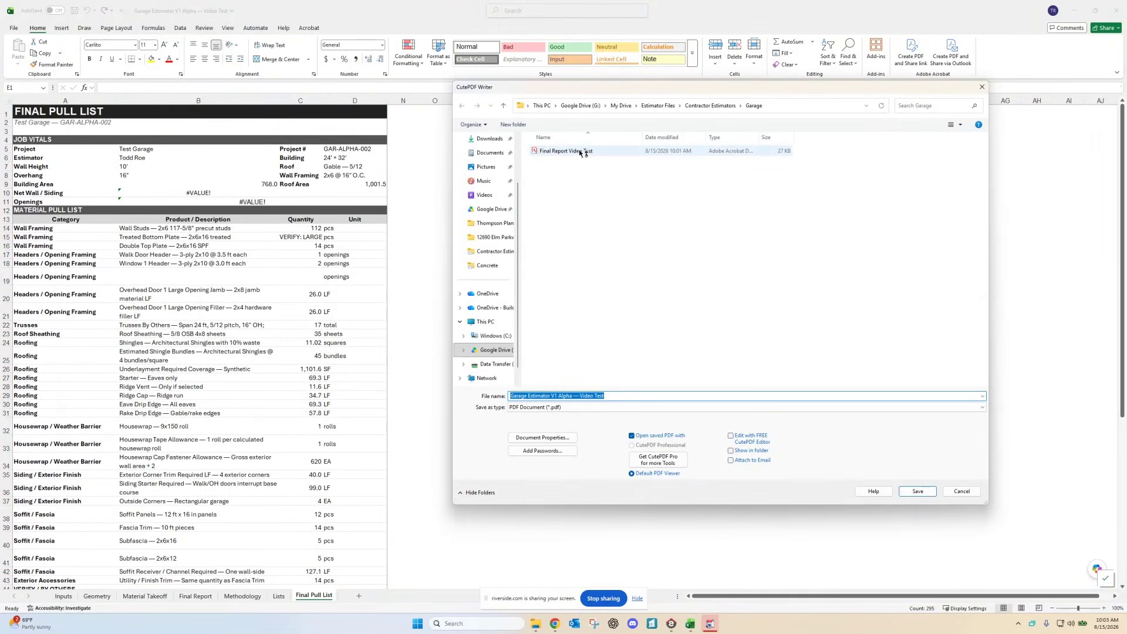
Step: Save the PDF as 'Lumber Yard Video Test' in the Garage folder
{"action": "left_click", "coordinate": [566, 152]}
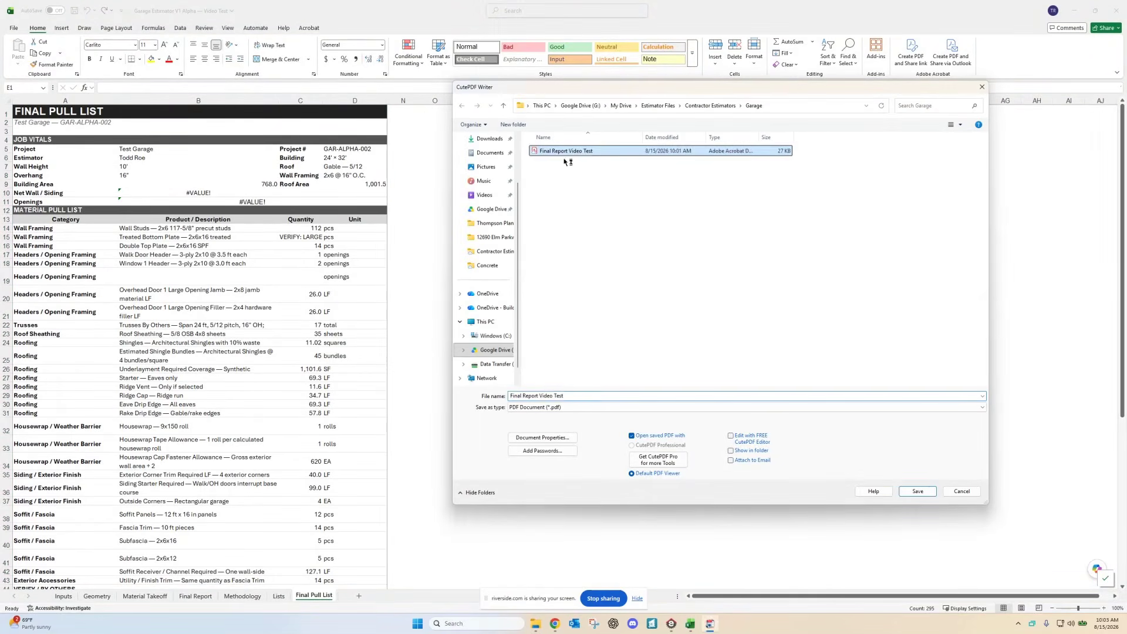
{"action": "left_click", "coordinate": [537, 395]}
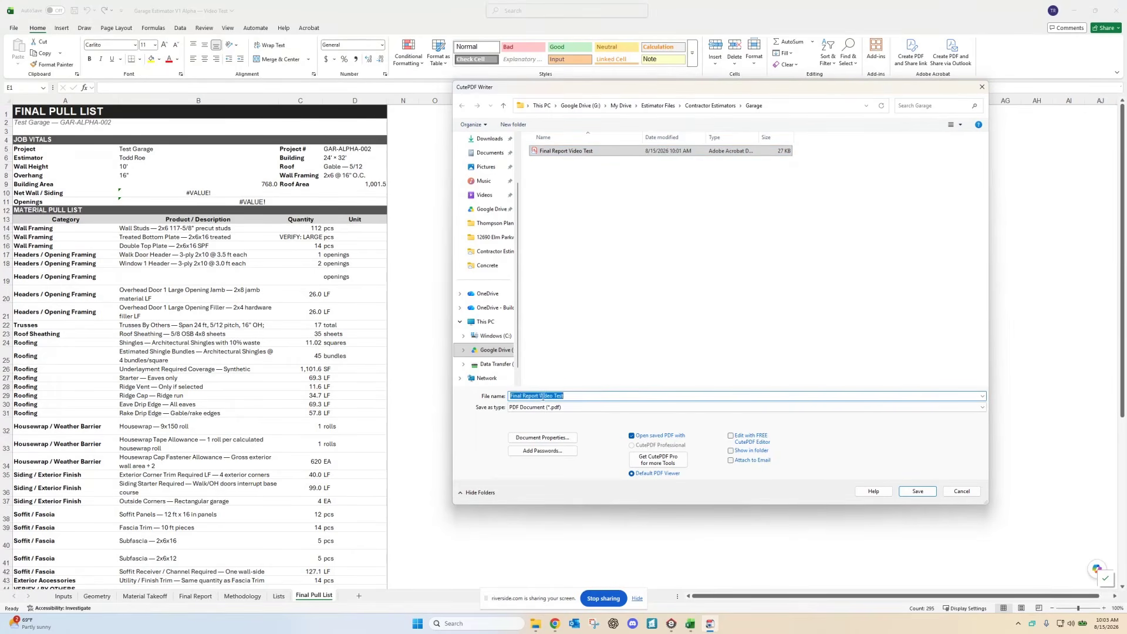
{"action": "left_click_drag", "start_coordinate": [539, 395], "coordinate": [498, 398]}
{"action": "type", "text": "Lumber"}
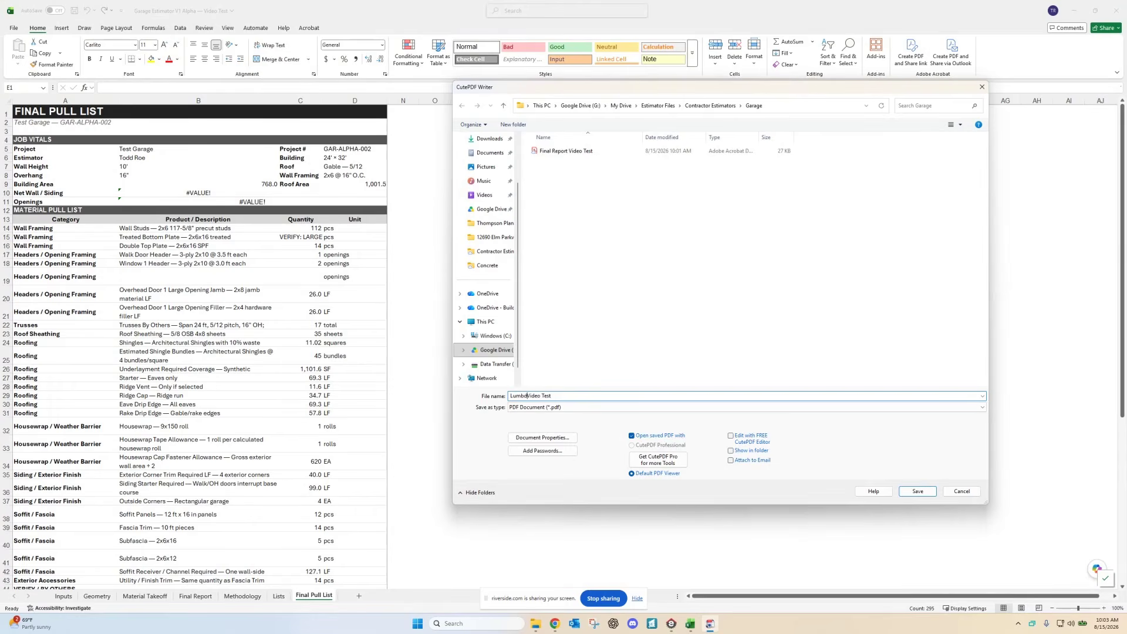
{"action": "type", "text": " Yard"}
{"action": "left_click", "coordinate": [917, 490]}
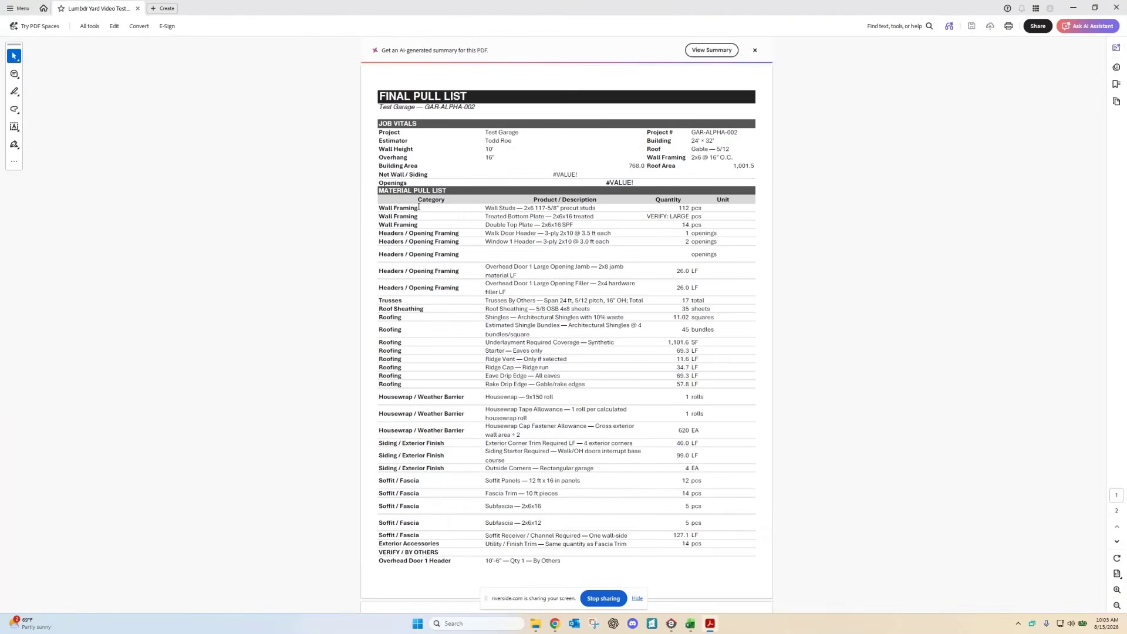
Step: Look over both pages of the Final Pull List PDF in Acrobat, then close it
{"action": "scroll", "coordinate": [506, 229], "scroll_direction": "down", "scroll_amount": 6}
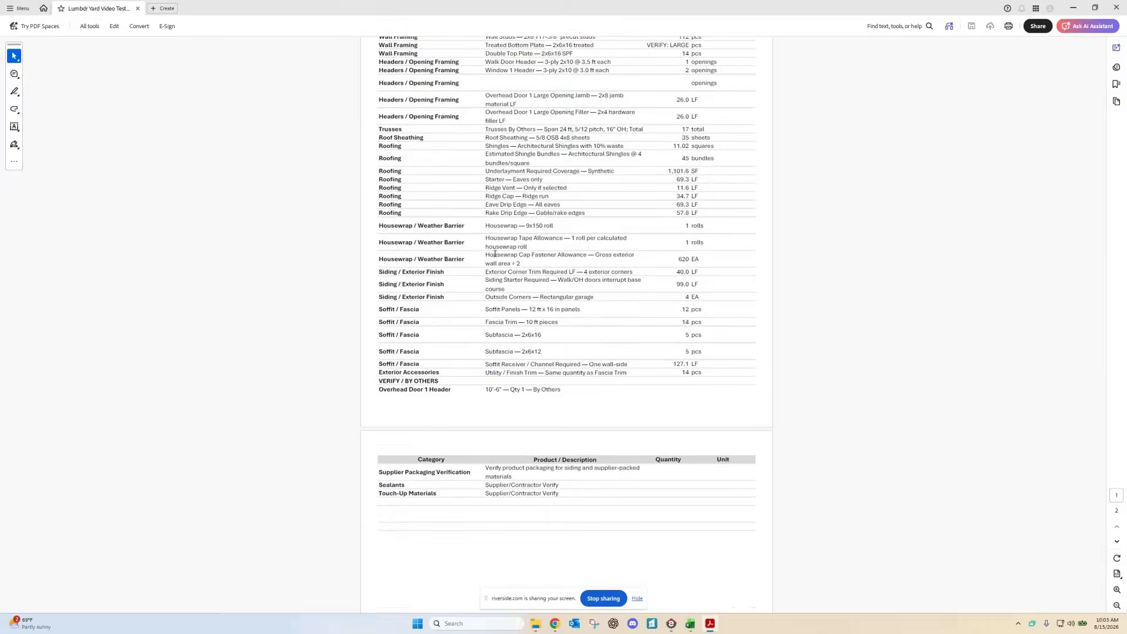
{"action": "scroll", "coordinate": [495, 274], "scroll_direction": "up", "scroll_amount": 6}
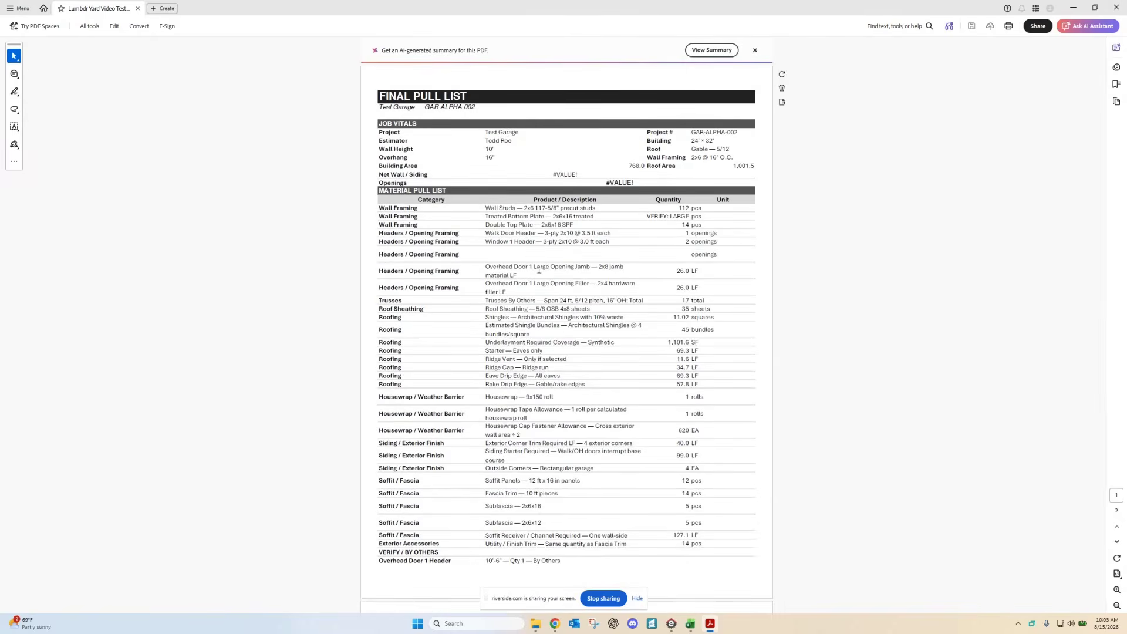
{"action": "scroll", "coordinate": [581, 263], "scroll_direction": "down", "scroll_amount": 3}
{"action": "scroll", "coordinate": [528, 264], "scroll_direction": "up", "scroll_amount": 2}
{"action": "scroll", "coordinate": [528, 264], "scroll_direction": "up", "scroll_amount": 1}
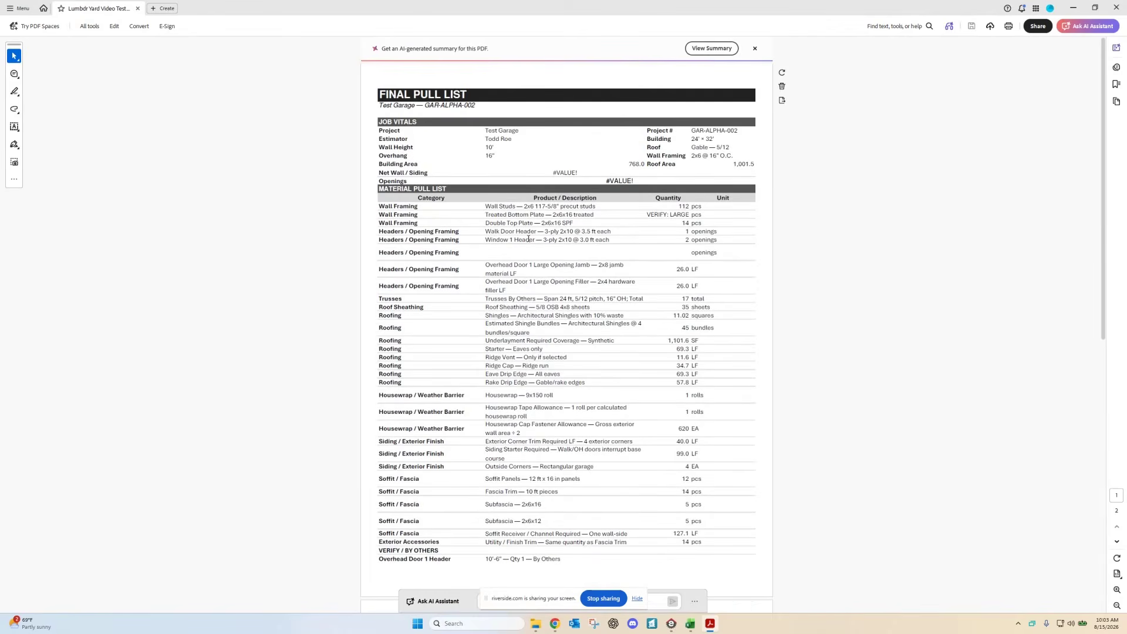
{"action": "scroll", "coordinate": [560, 243], "scroll_direction": "down", "scroll_amount": 2}
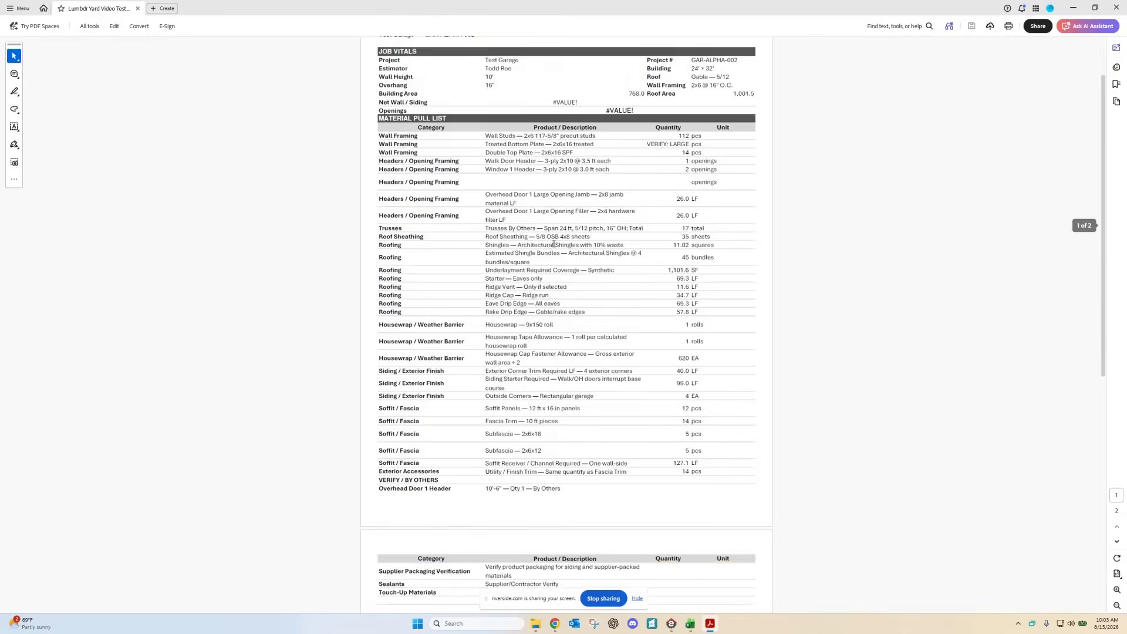
{"action": "scroll", "coordinate": [548, 214], "scroll_direction": "up", "scroll_amount": 2}
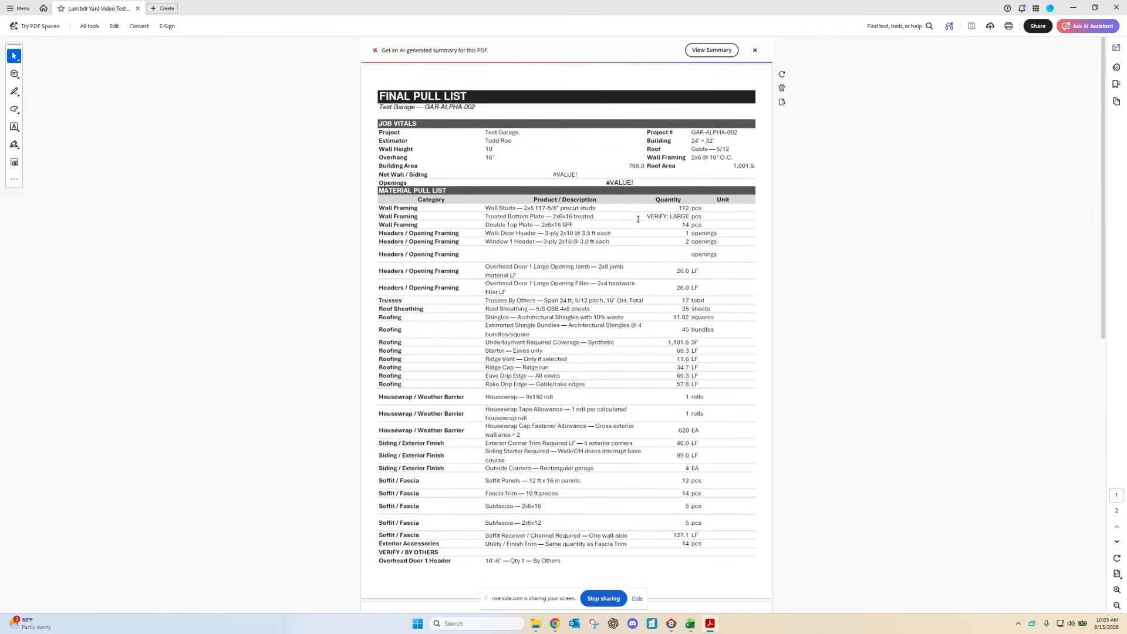
{"action": "scroll", "coordinate": [541, 249], "scroll_direction": "down", "scroll_amount": 4}
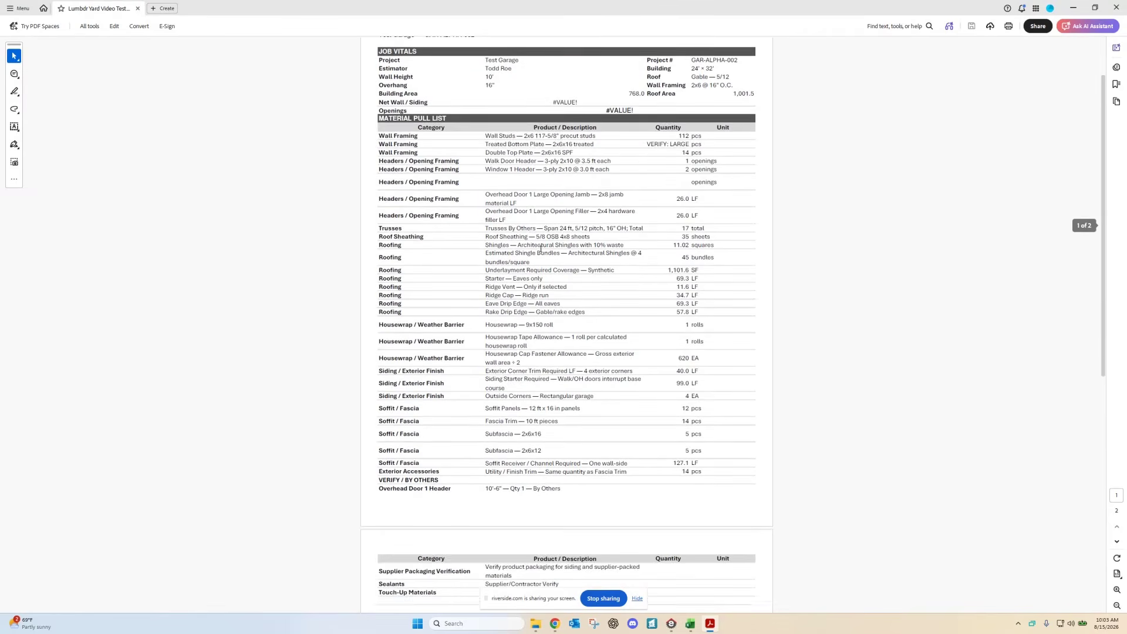
{"action": "scroll", "coordinate": [541, 251], "scroll_direction": "down", "scroll_amount": 2}
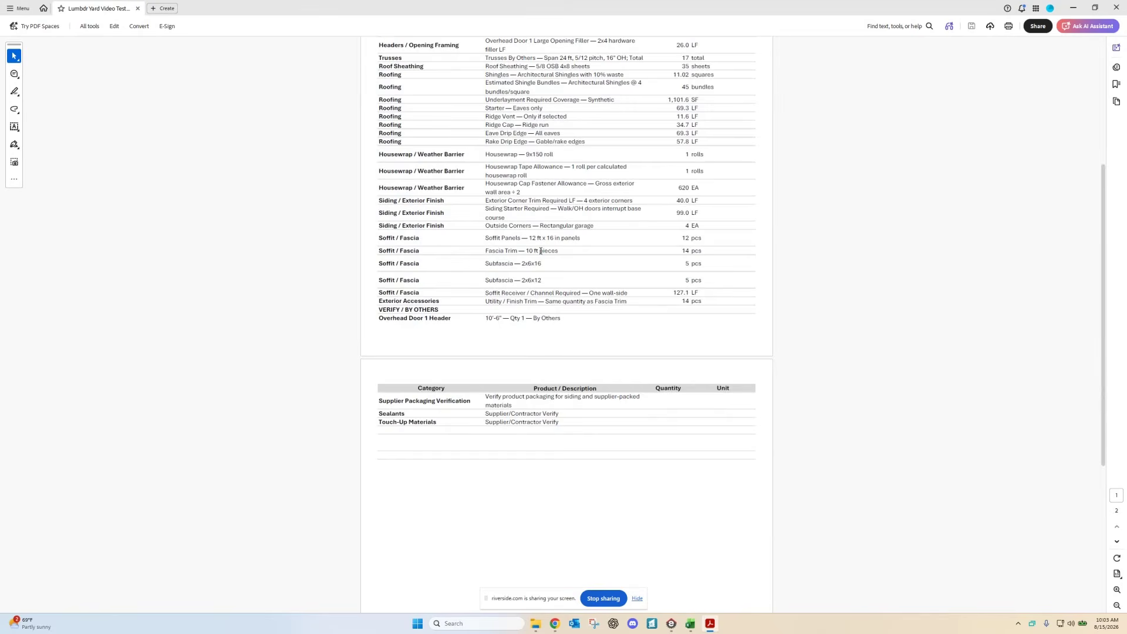
{"action": "scroll", "coordinate": [542, 250], "scroll_direction": "up", "scroll_amount": 6}
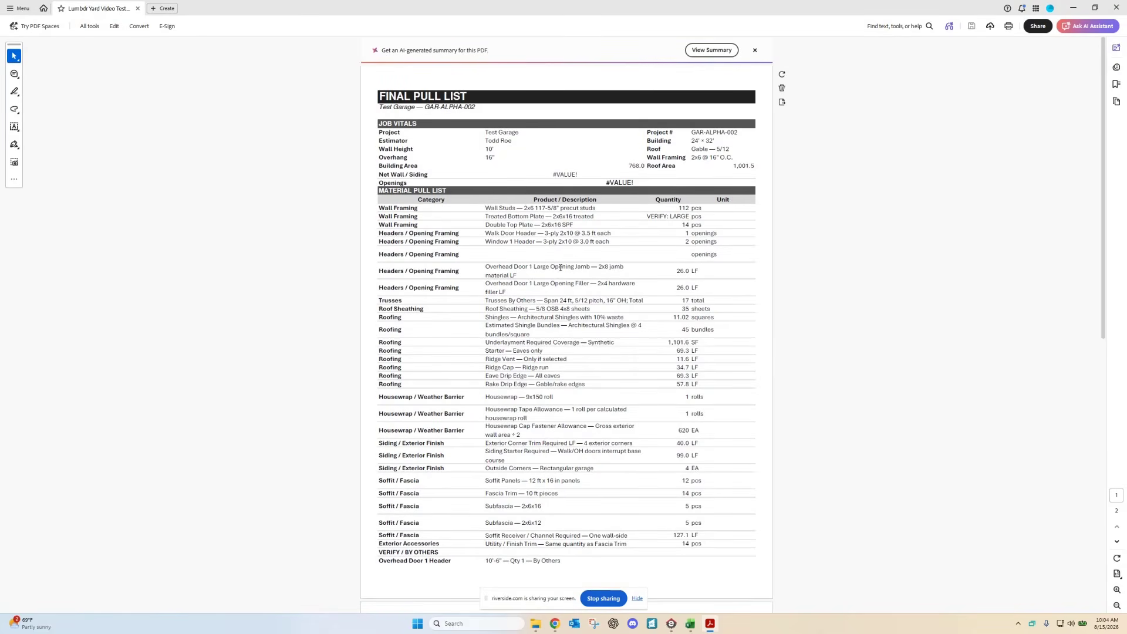
{"action": "left_click", "coordinate": [1116, 8]}
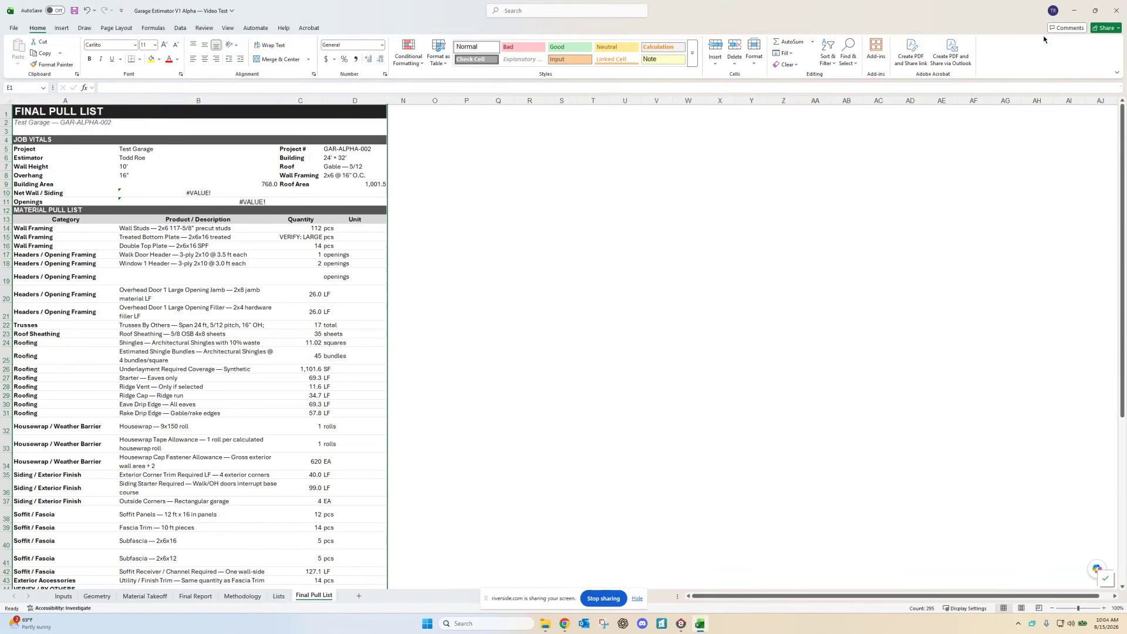
Step: Restore down the Garage Estimator window so Envisioneer shows behind it
{"action": "left_click", "coordinate": [1095, 11]}
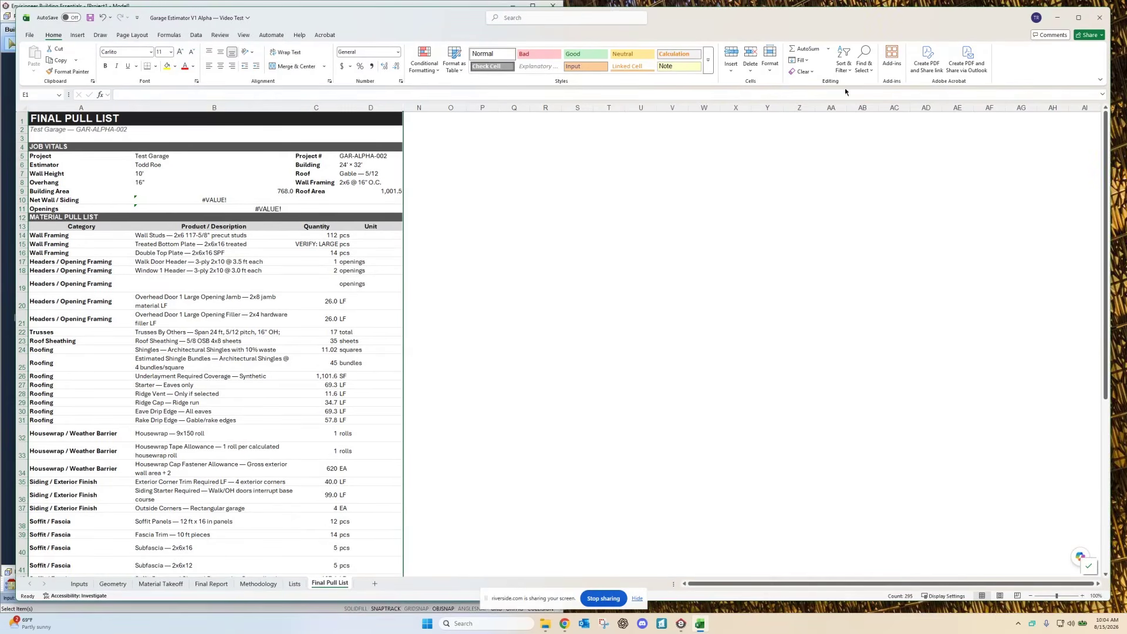
Step: Snap the Garage Estimator workbook to the right half of the screen using Snap Layouts
{"action": "mouse_move", "coordinate": [1077, 18]}
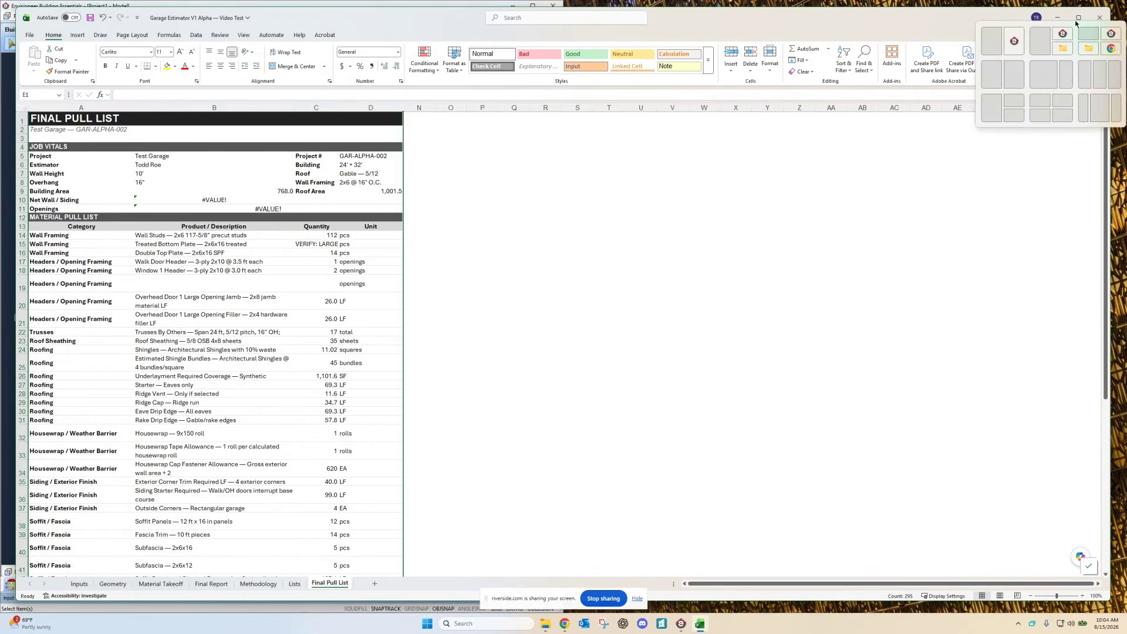
{"action": "left_click", "coordinate": [1006, 71]}
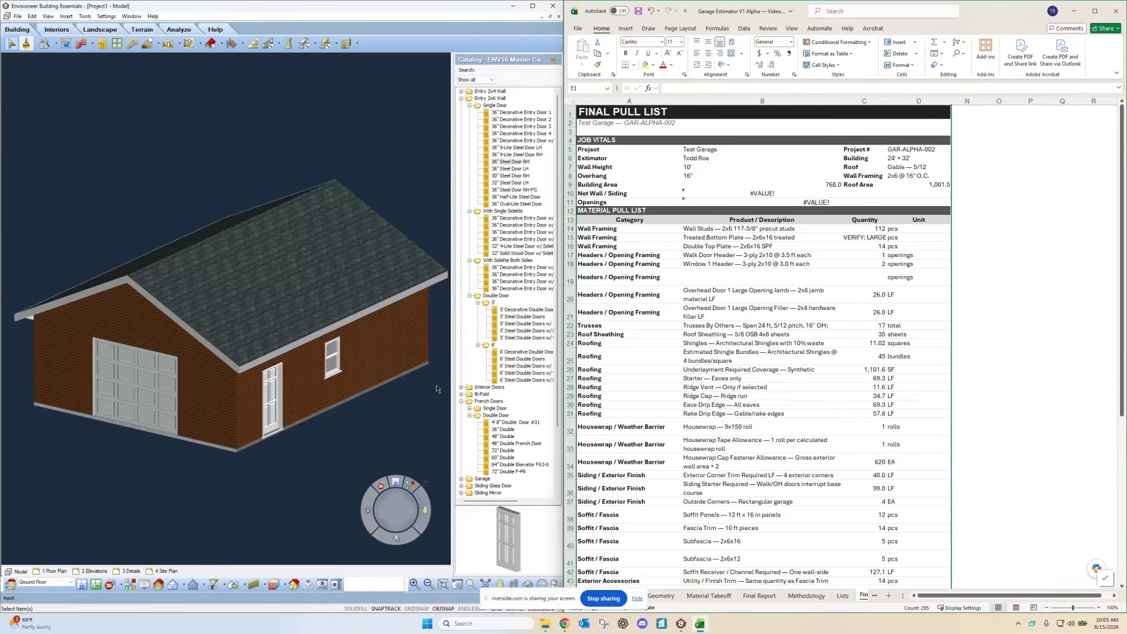
Step: Look over the Material Takeoff sheet
{"action": "left_click", "coordinate": [704, 595]}
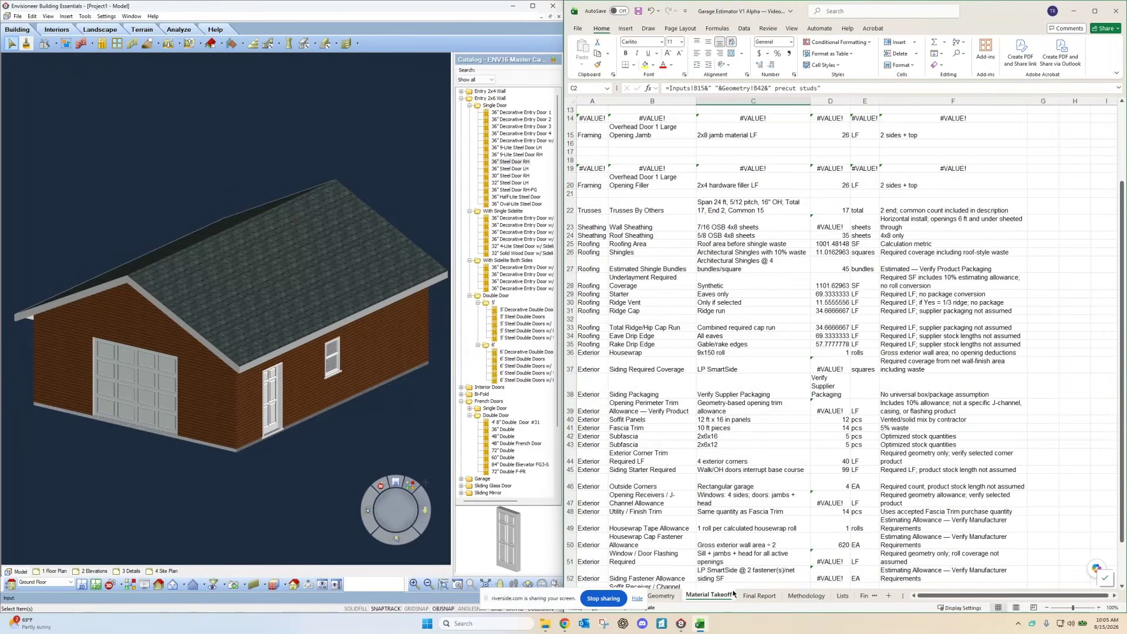
{"action": "scroll", "coordinate": [638, 407], "scroll_direction": "down", "scroll_amount": 5}
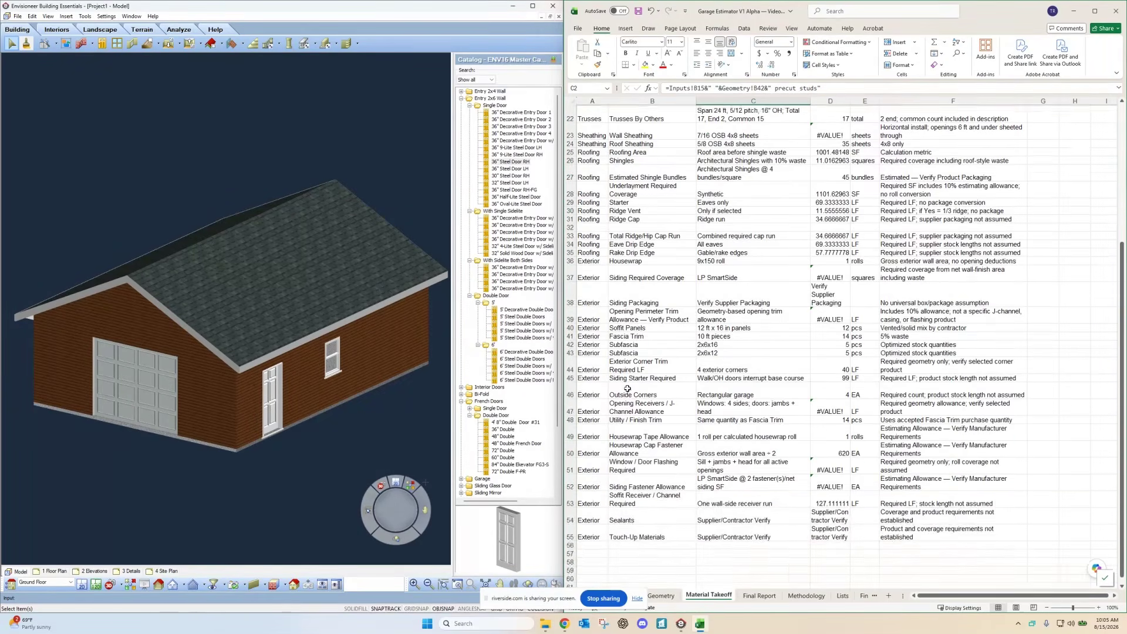
{"action": "scroll", "coordinate": [637, 407], "scroll_direction": "up", "scroll_amount": 4}
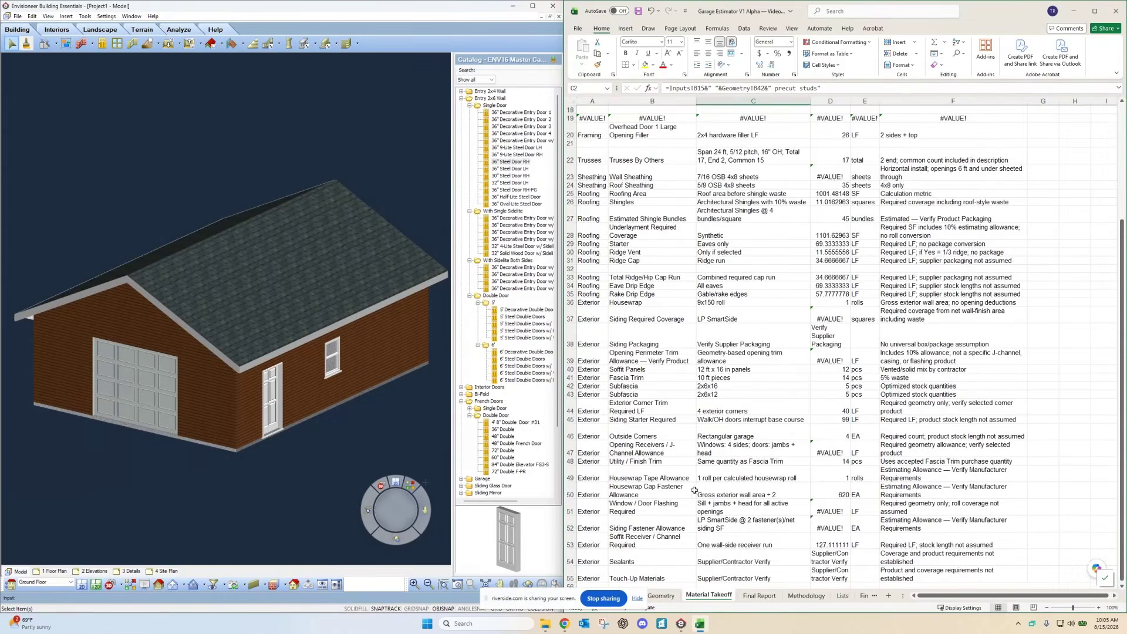
Step: Scroll through the Final Report's roofing and exterior rows, then maximize the workbook again
{"action": "left_click", "coordinate": [759, 596]}
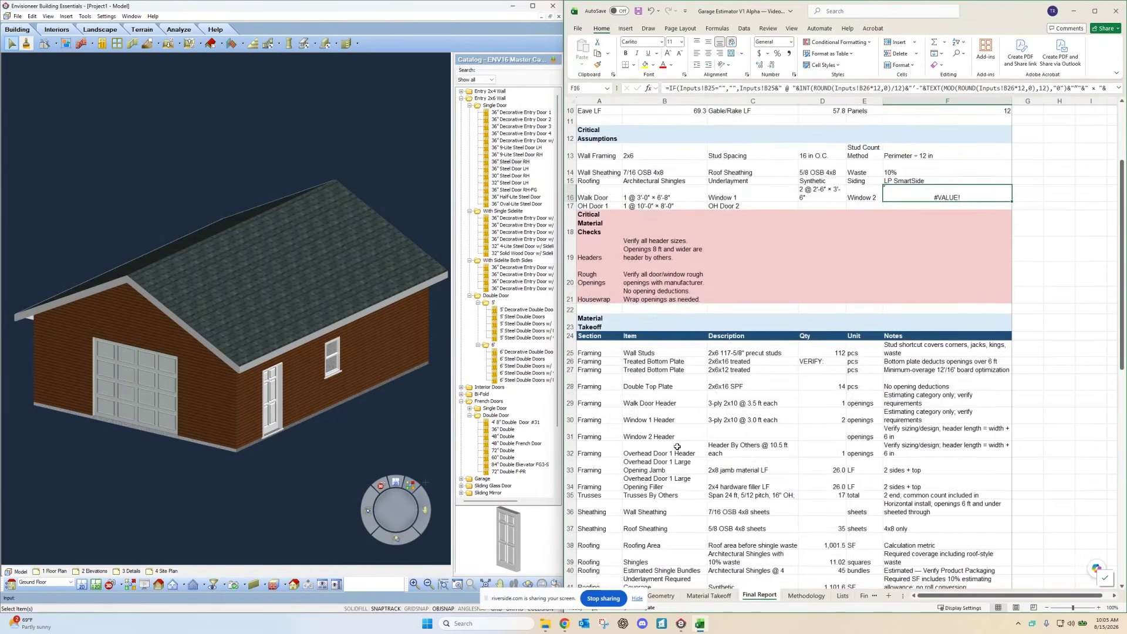
{"action": "scroll", "coordinate": [675, 419], "scroll_direction": "up", "scroll_amount": 4}
{"action": "scroll", "coordinate": [675, 419], "scroll_direction": "down", "scroll_amount": 5}
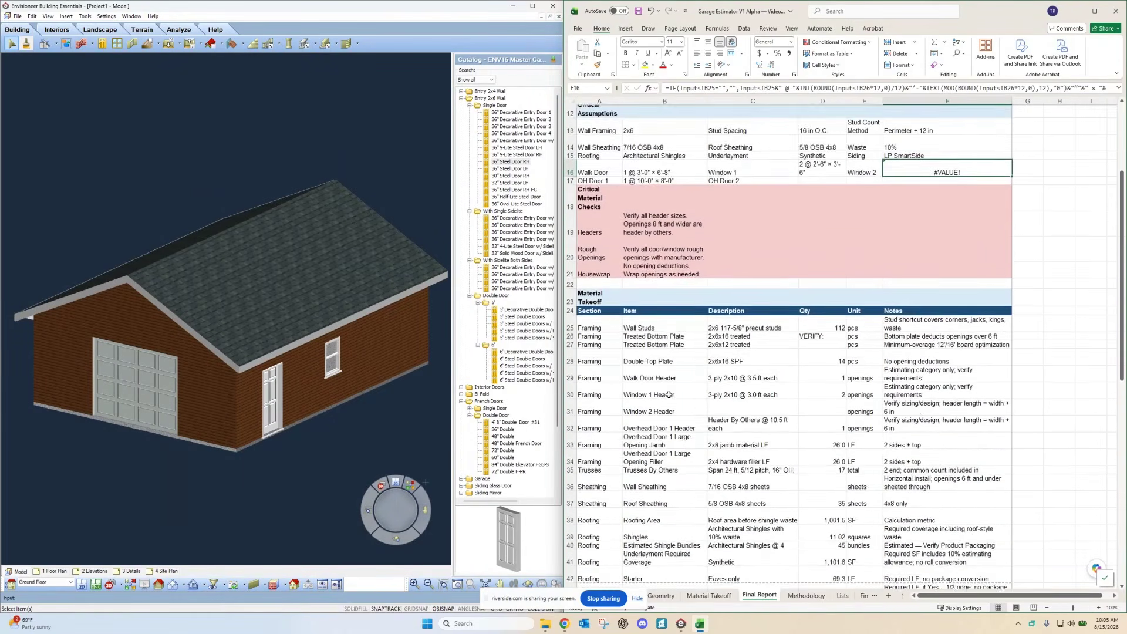
{"action": "scroll", "coordinate": [669, 395], "scroll_direction": "down", "scroll_amount": 1}
{"action": "scroll", "coordinate": [701, 437], "scroll_direction": "down", "scroll_amount": 6}
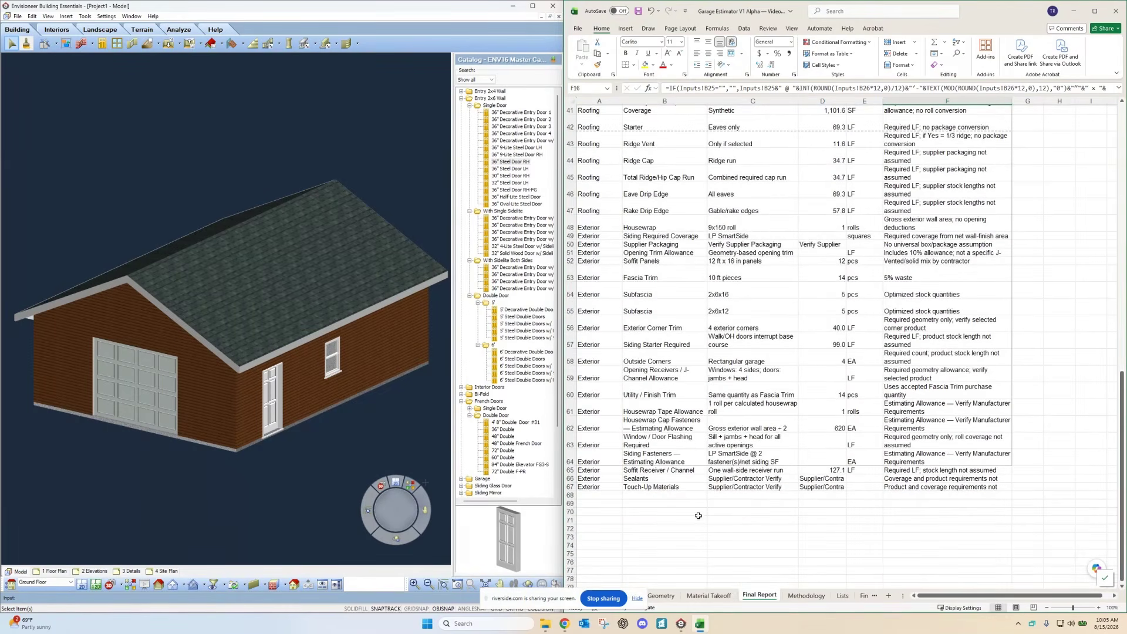
{"action": "scroll", "coordinate": [728, 549], "scroll_direction": "down", "scroll_amount": 2}
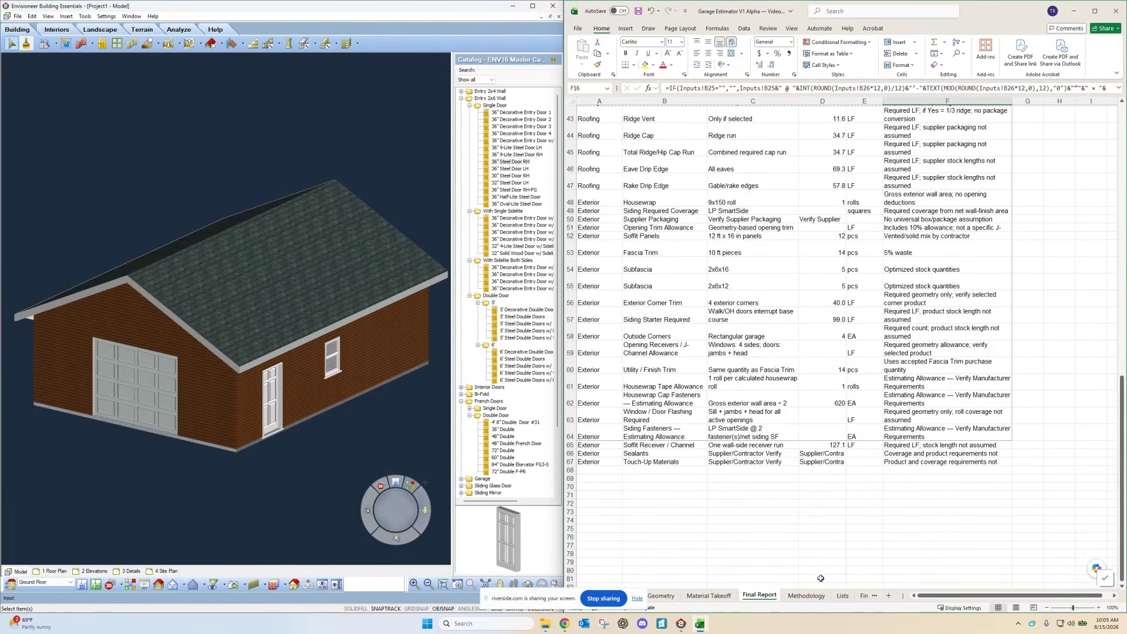
{"action": "left_click_drag", "start_coordinate": [993, 16], "coordinate": [791, 30]}
{"action": "left_click", "coordinate": [886, 17]}
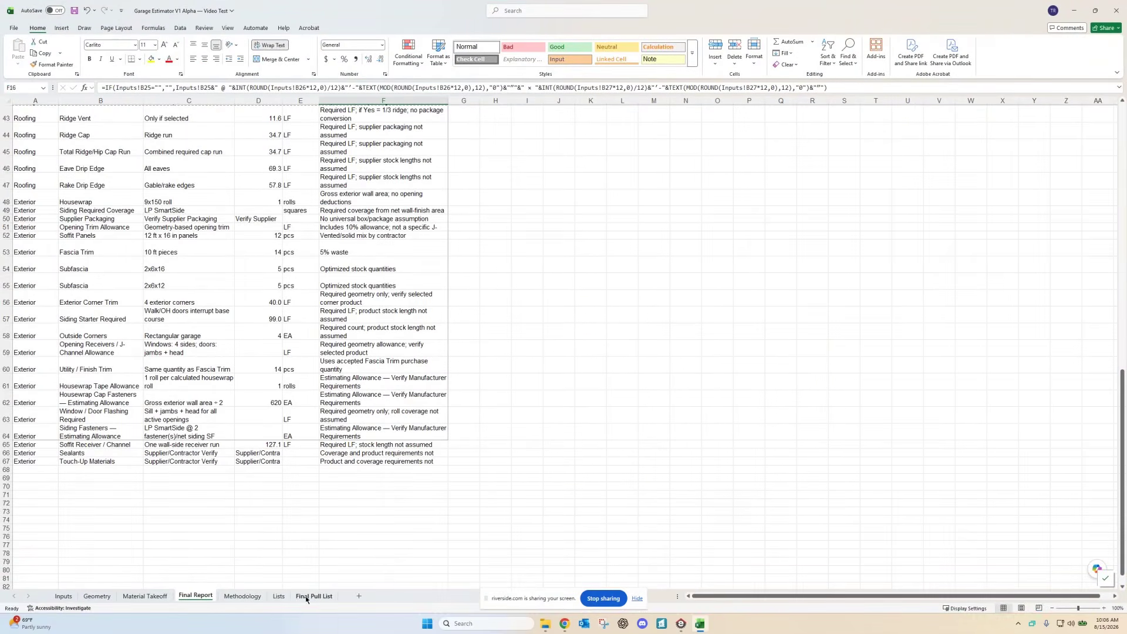
Step: Finish scanning the Final Report, then review the Final Pull List's job vitals and quantities
{"action": "scroll", "coordinate": [107, 438], "scroll_direction": "up", "scroll_amount": 1}
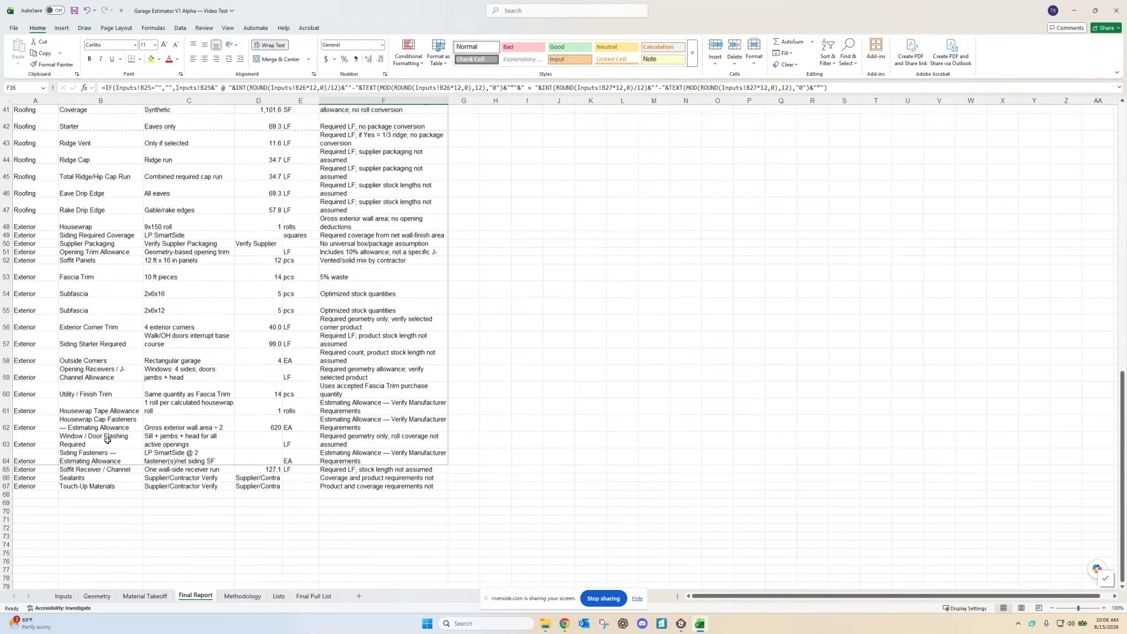
{"action": "scroll", "coordinate": [107, 439], "scroll_direction": "up", "scroll_amount": 6}
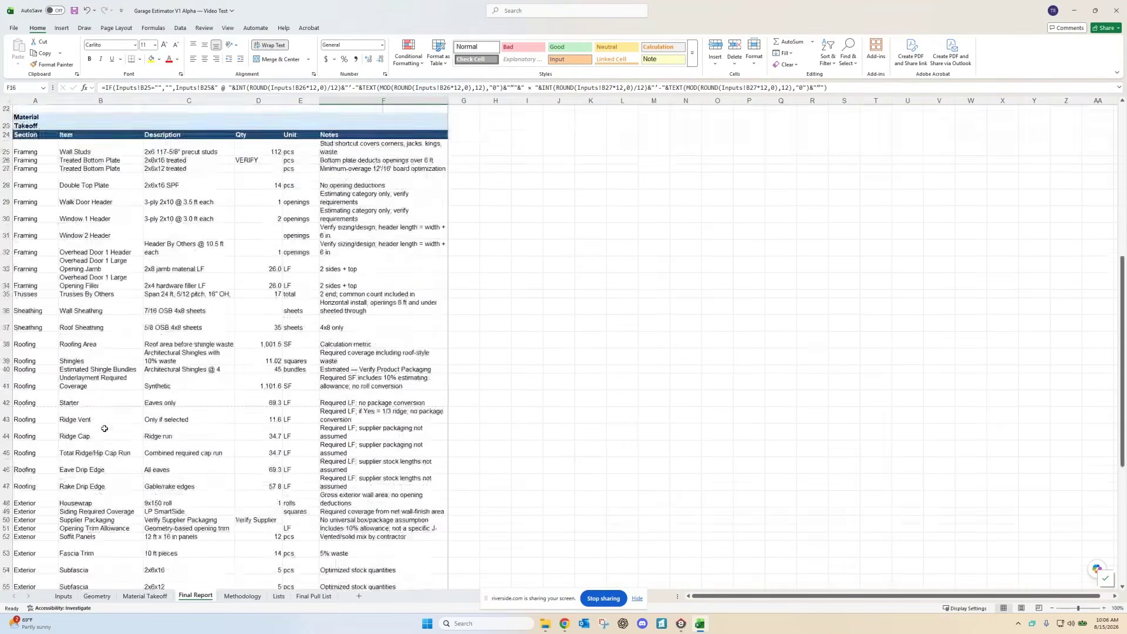
{"action": "scroll", "coordinate": [104, 428], "scroll_direction": "up", "scroll_amount": 2}
{"action": "scroll", "coordinate": [92, 403], "scroll_direction": "down", "scroll_amount": 5}
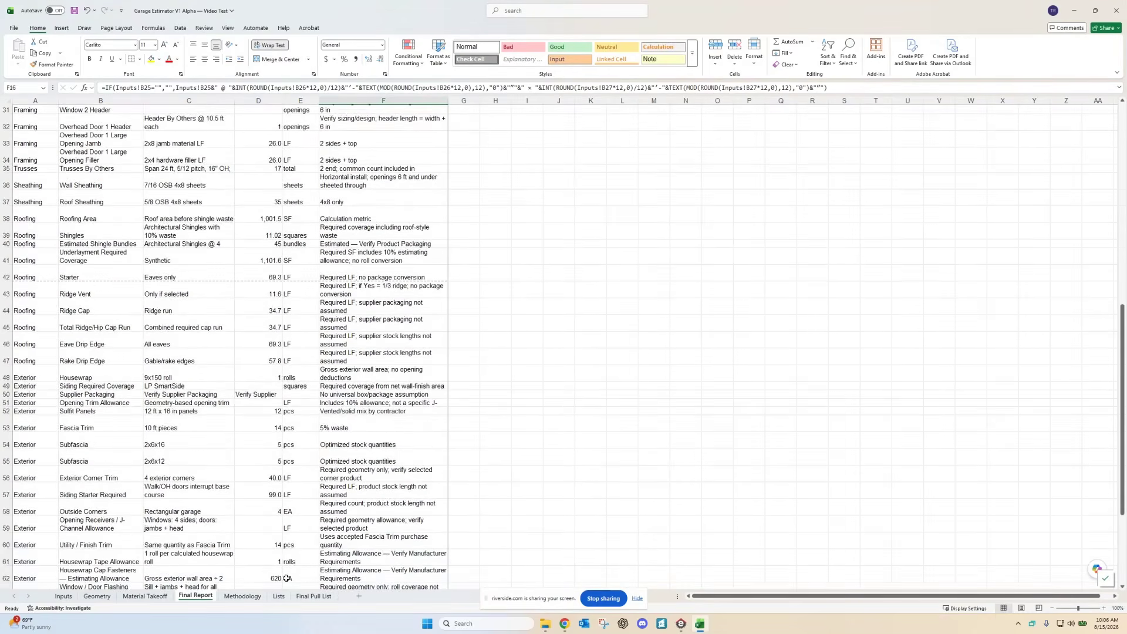
{"action": "left_click", "coordinate": [317, 596]}
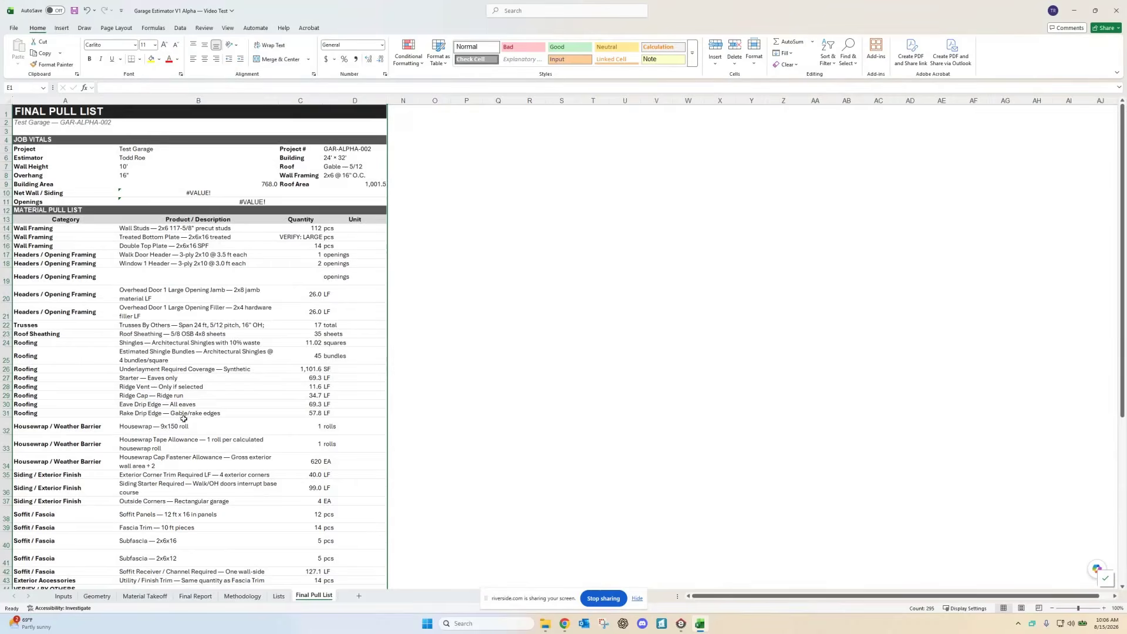
{"action": "scroll", "coordinate": [183, 419], "scroll_direction": "down", "scroll_amount": 4}
{"action": "scroll", "coordinate": [182, 414], "scroll_direction": "up", "scroll_amount": 3}
{"action": "scroll", "coordinate": [180, 407], "scroll_direction": "down", "scroll_amount": 1}
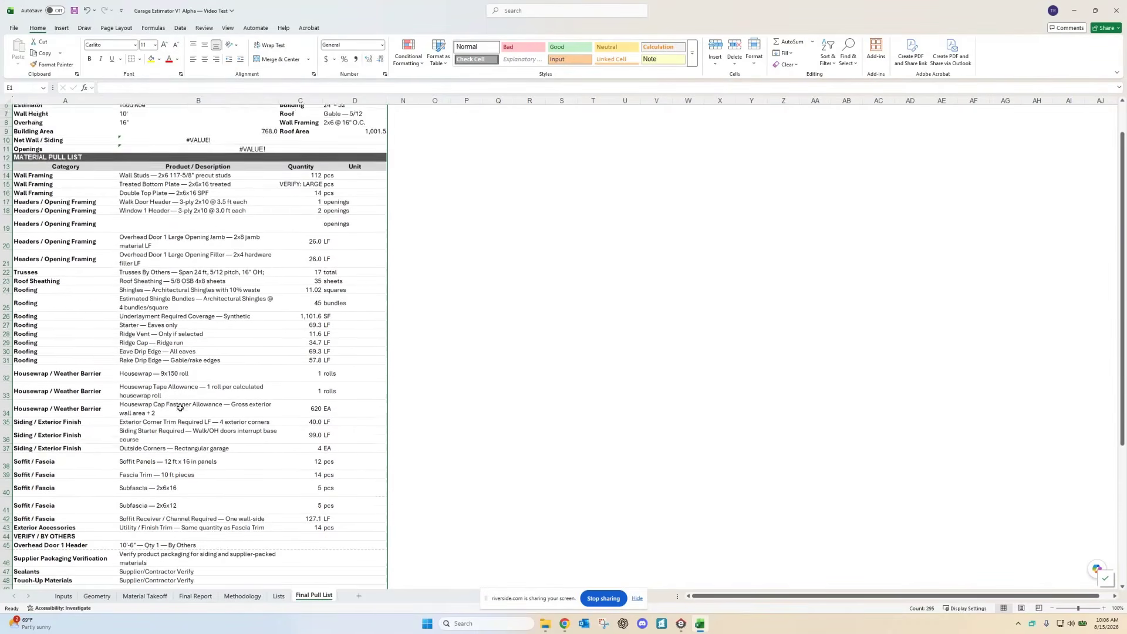
{"action": "scroll", "coordinate": [181, 406], "scroll_direction": "down", "scroll_amount": 4}
{"action": "scroll", "coordinate": [187, 403], "scroll_direction": "up", "scroll_amount": 6}
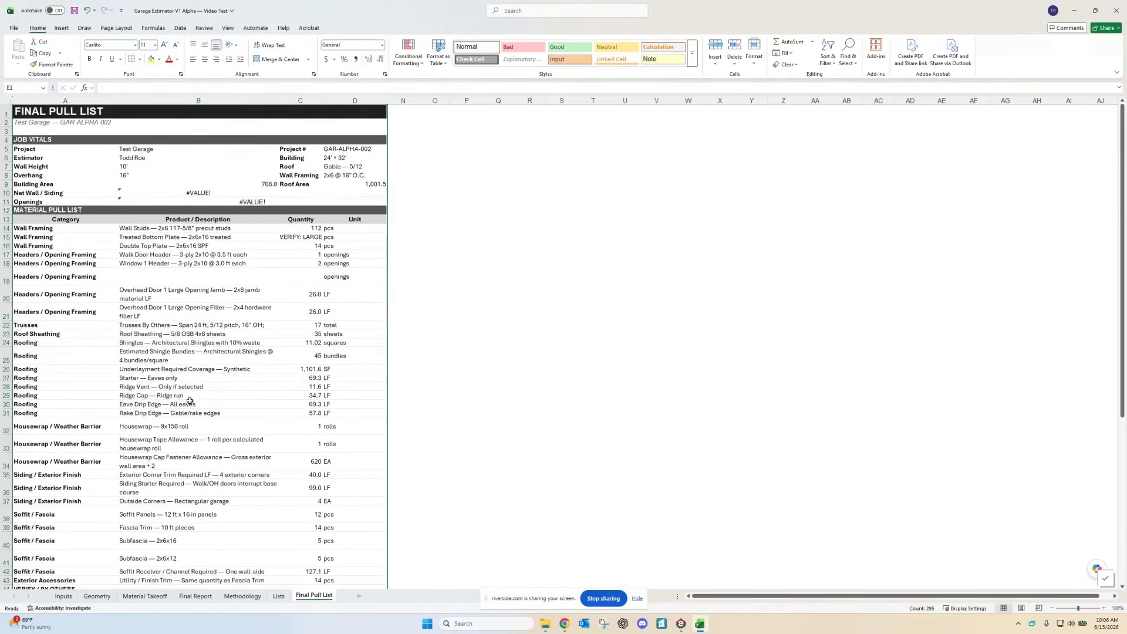